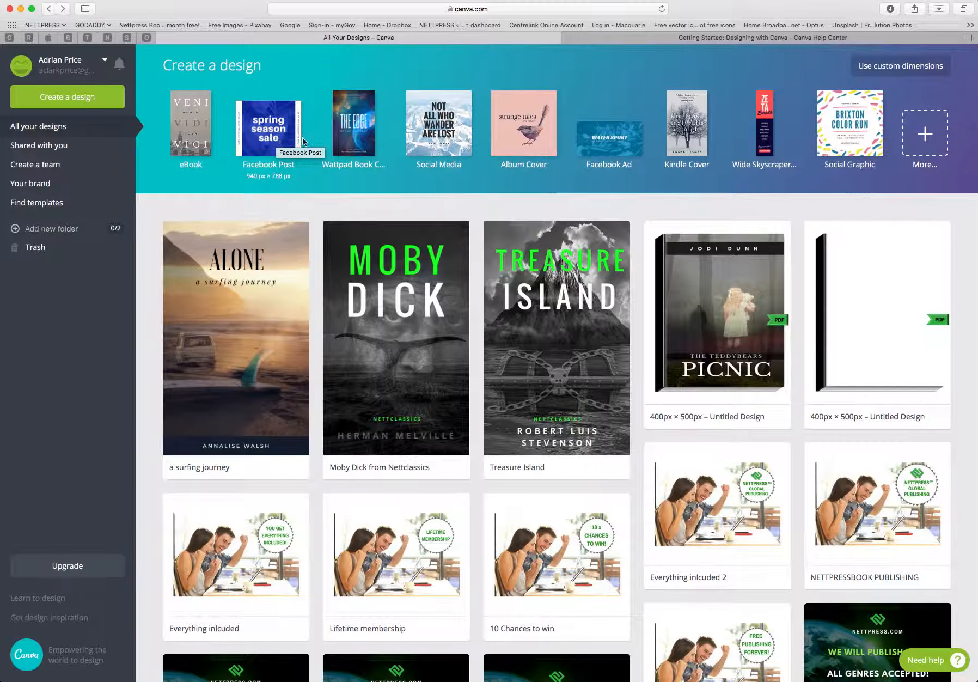
Open the full list of design types and start a new eBook design.
click(924, 134)
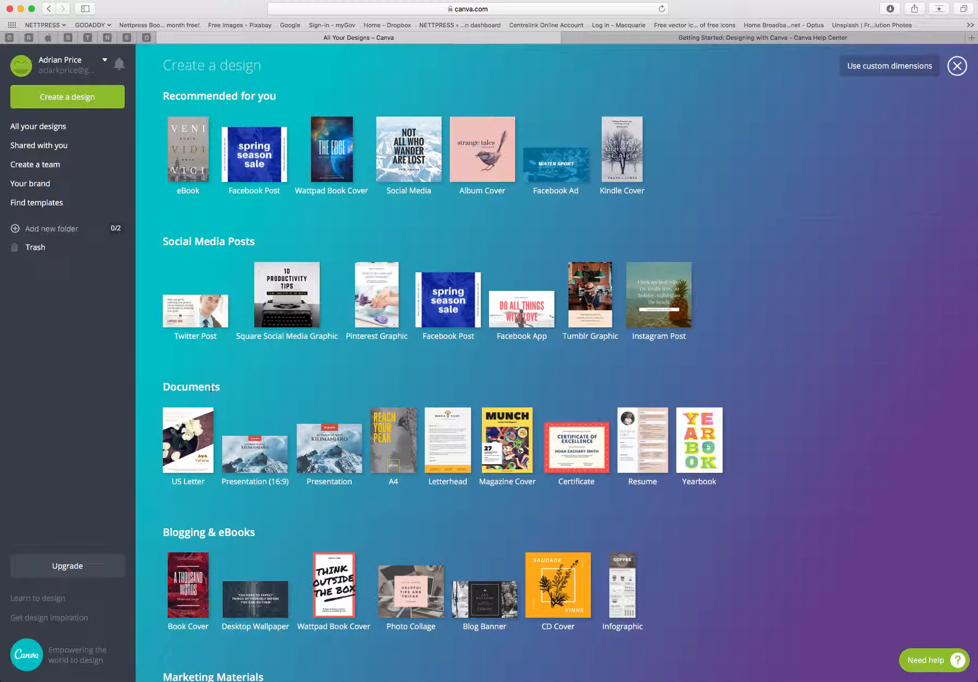
scroll(229, 402, down, 3)
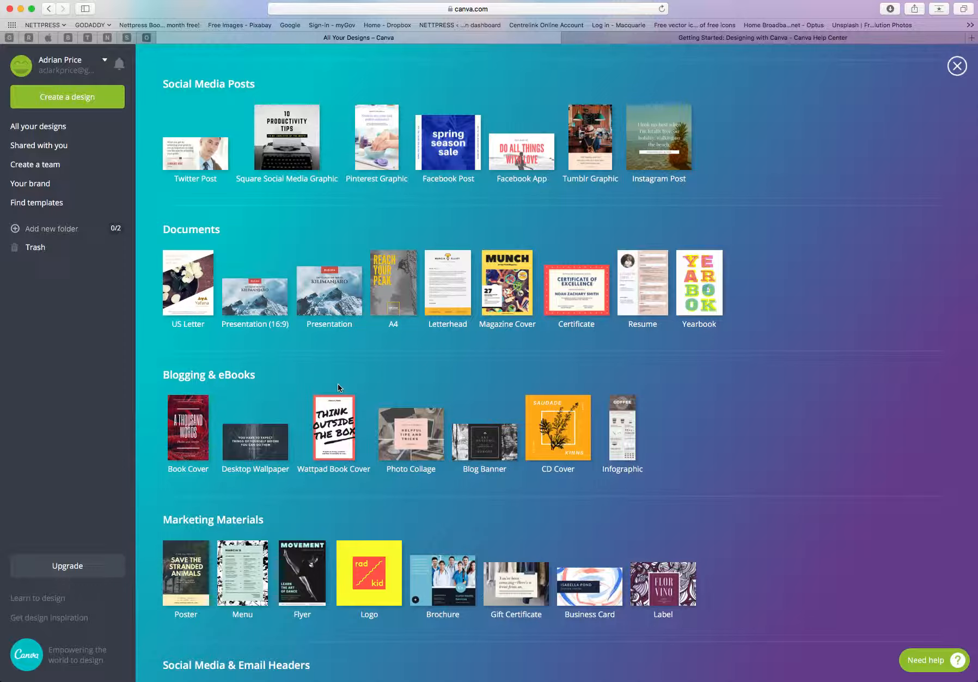
scroll(337, 383, up, 3)
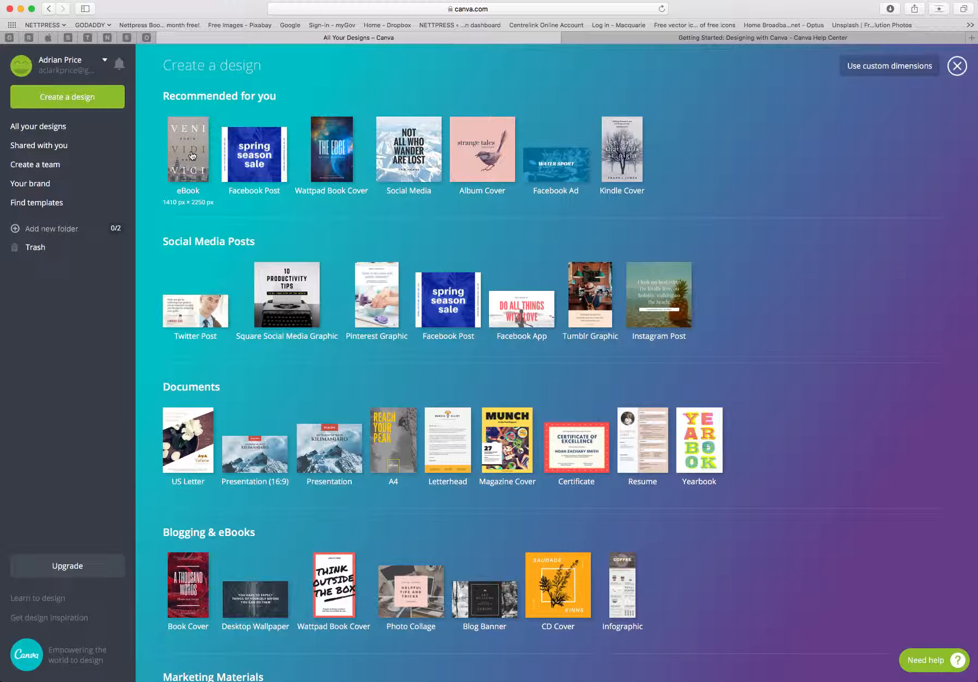
click(192, 156)
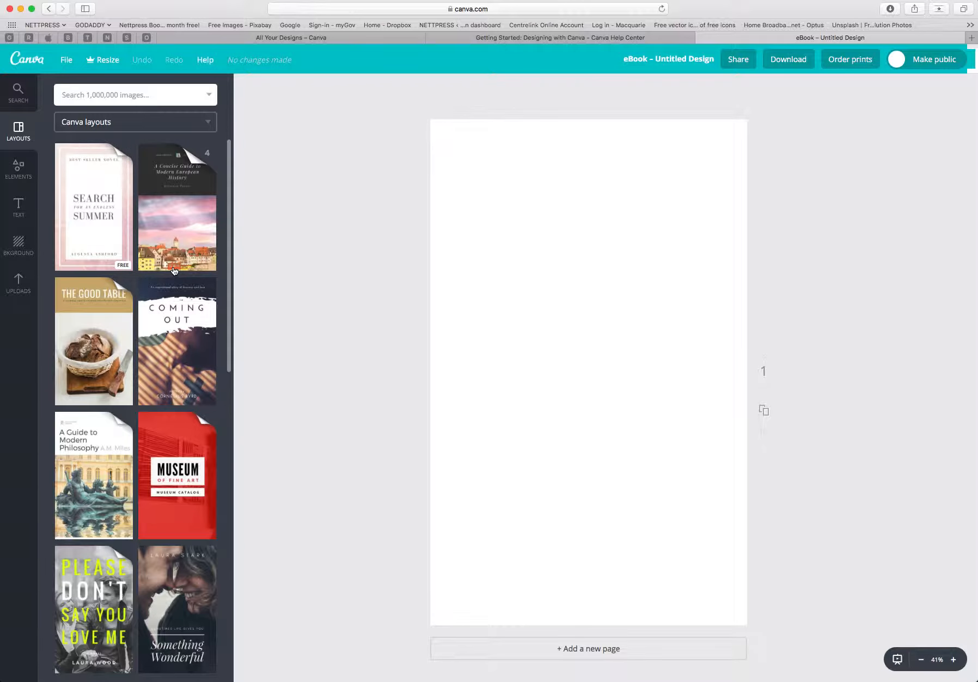
Browse the eBook layouts and apply 'The Ocean' cover layout to the blank page.
scroll(152, 336, down, 5)
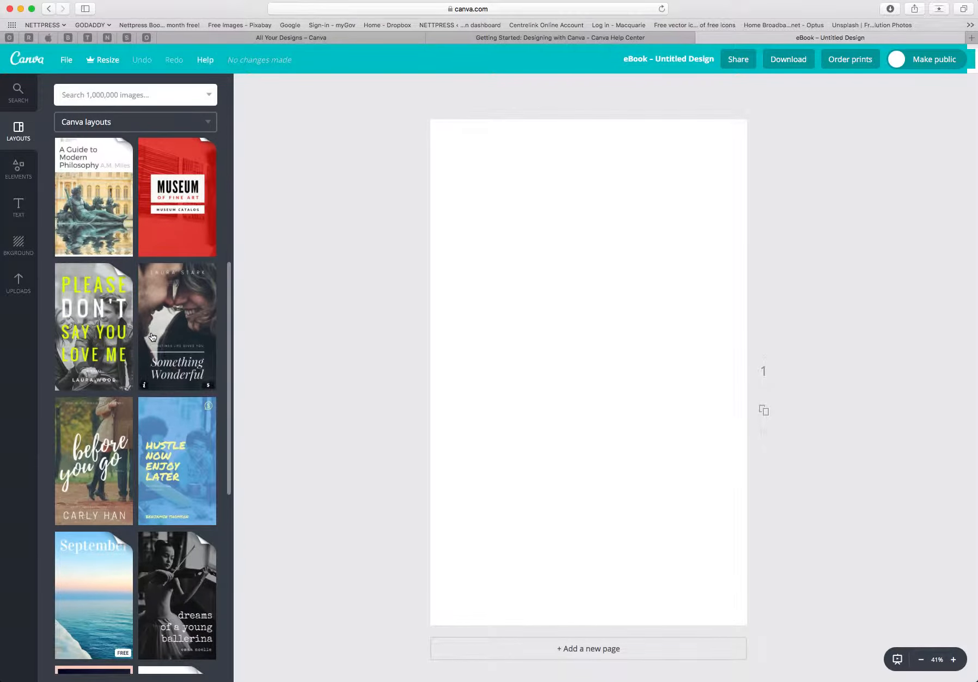
scroll(153, 336, down, 4)
scroll(152, 336, down, 8)
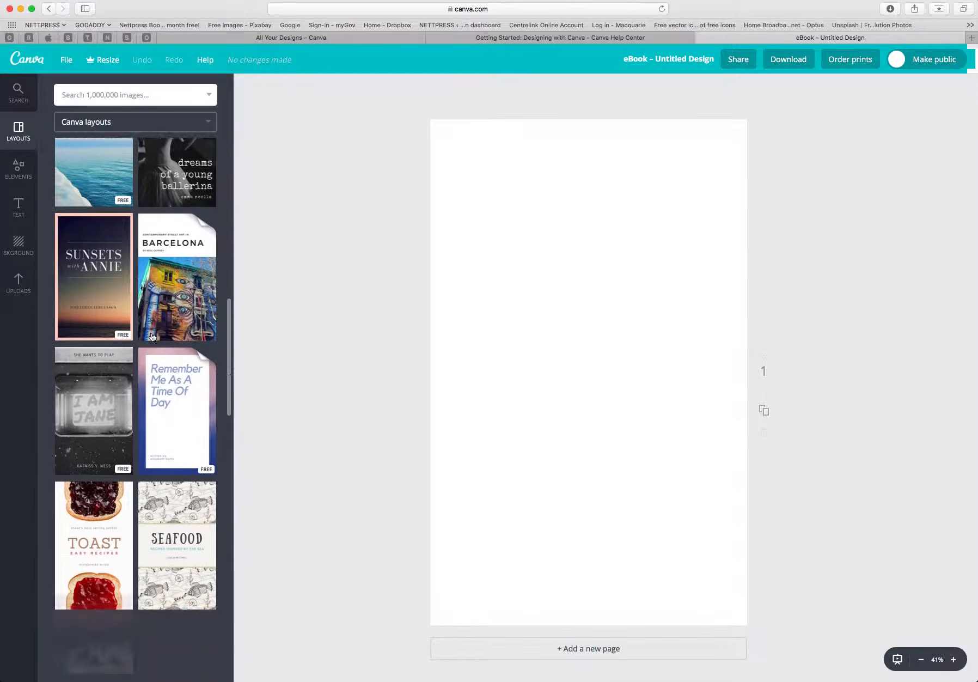
scroll(153, 337, down, 7)
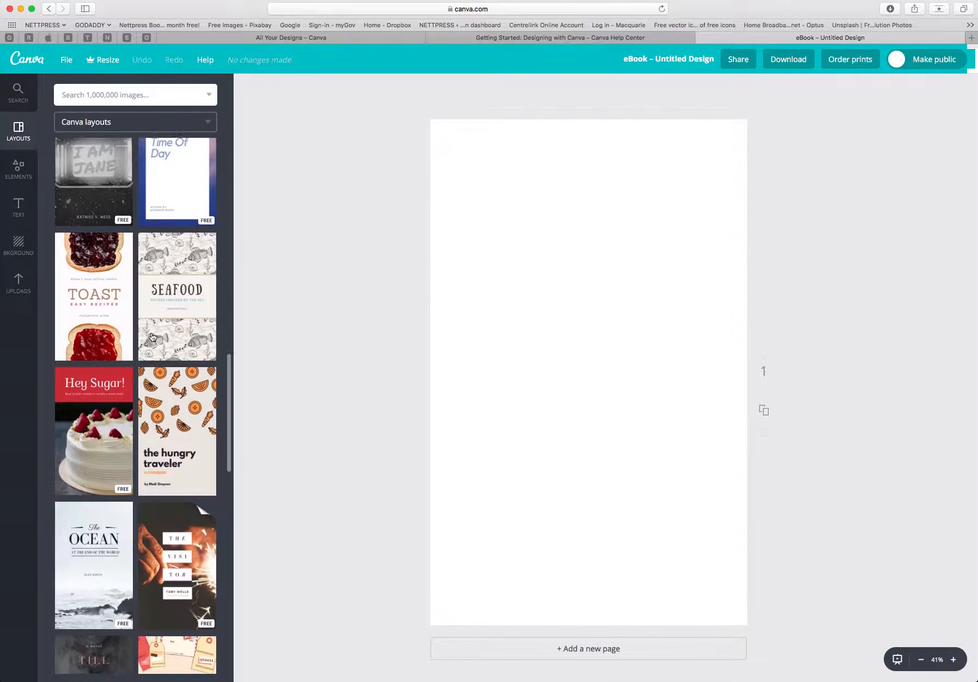
scroll(154, 334, down, 15)
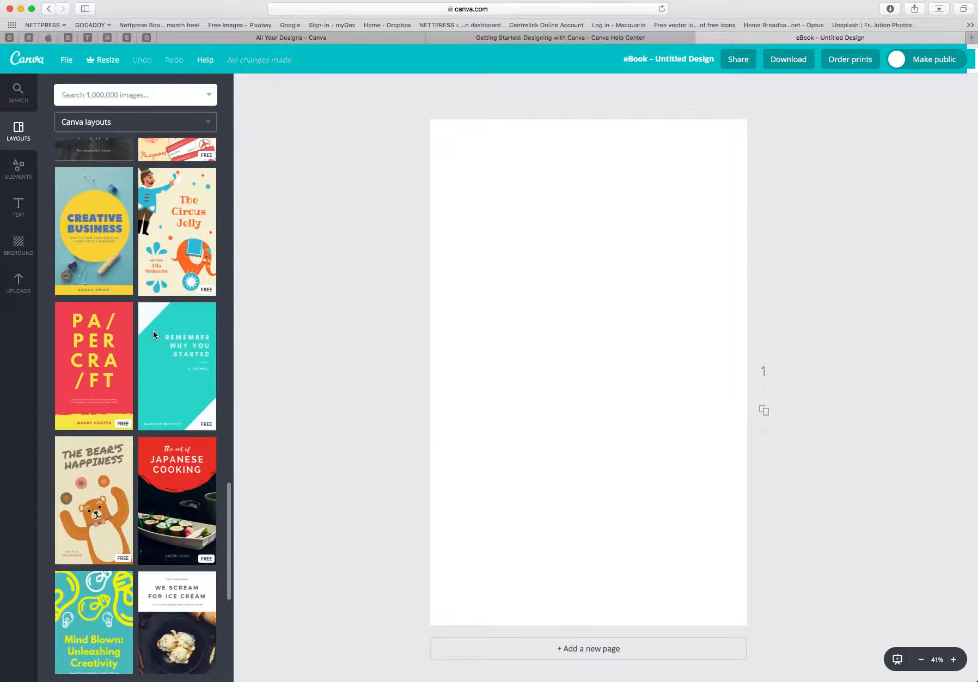
scroll(153, 331, down, 1)
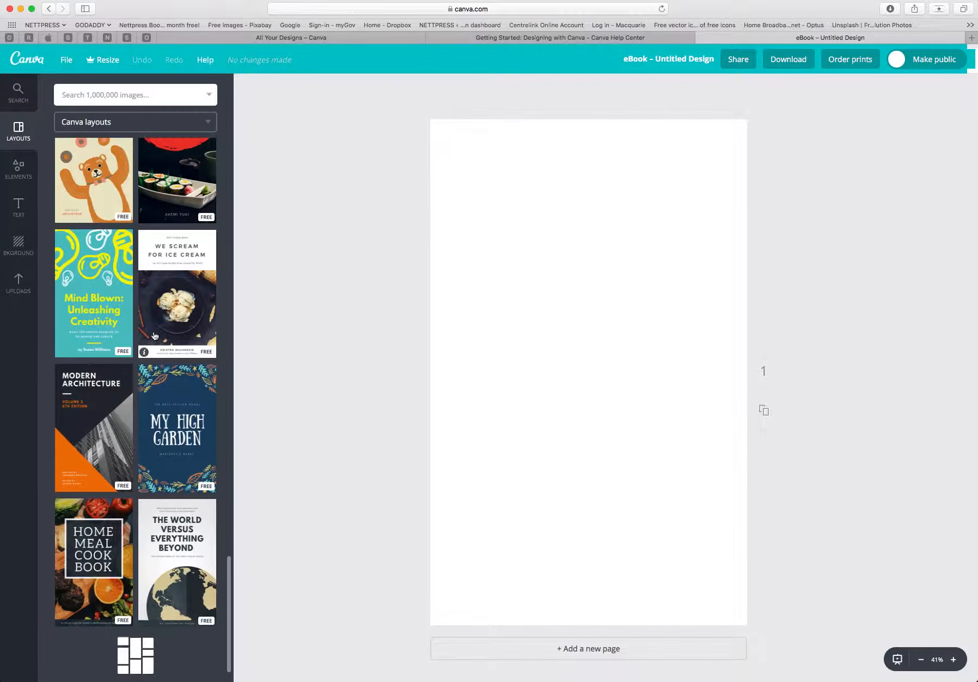
scroll(154, 336, down, 13)
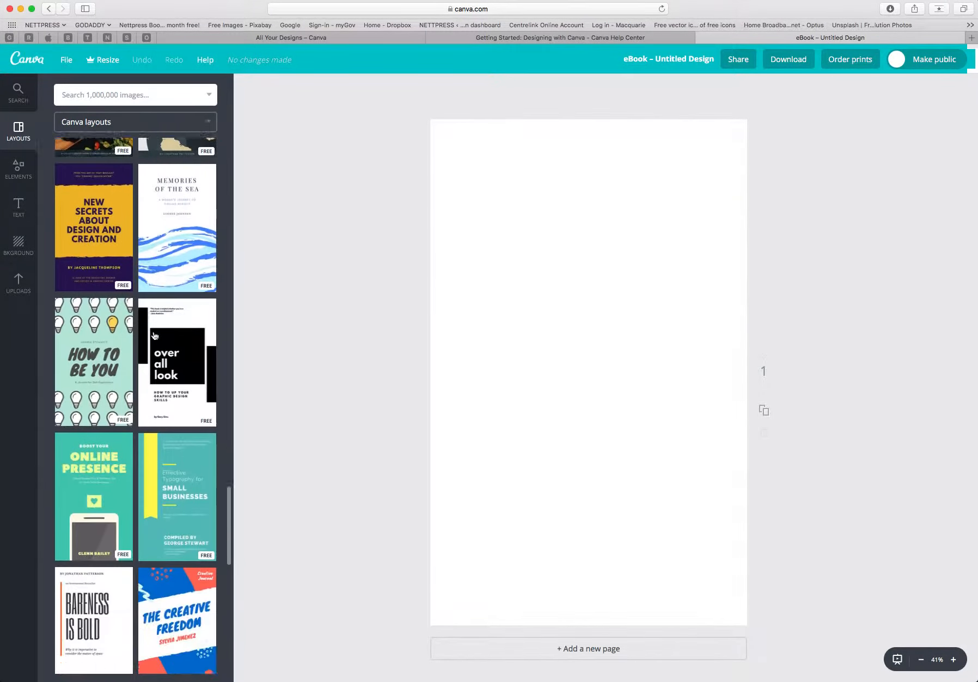
scroll(154, 335, down, 14)
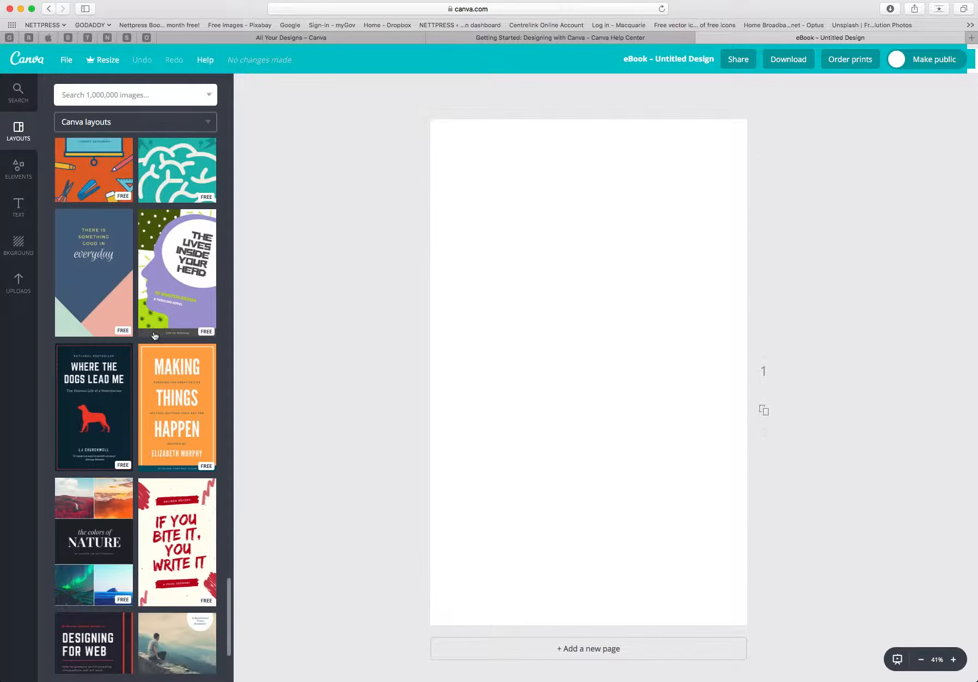
scroll(154, 334, down, 10)
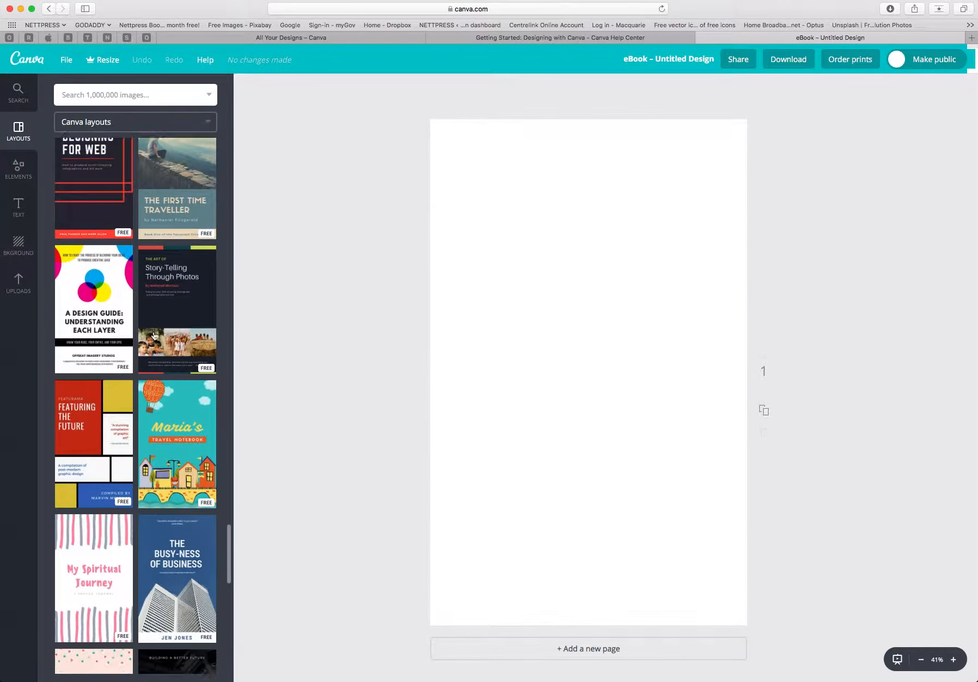
scroll(155, 335, down, 10)
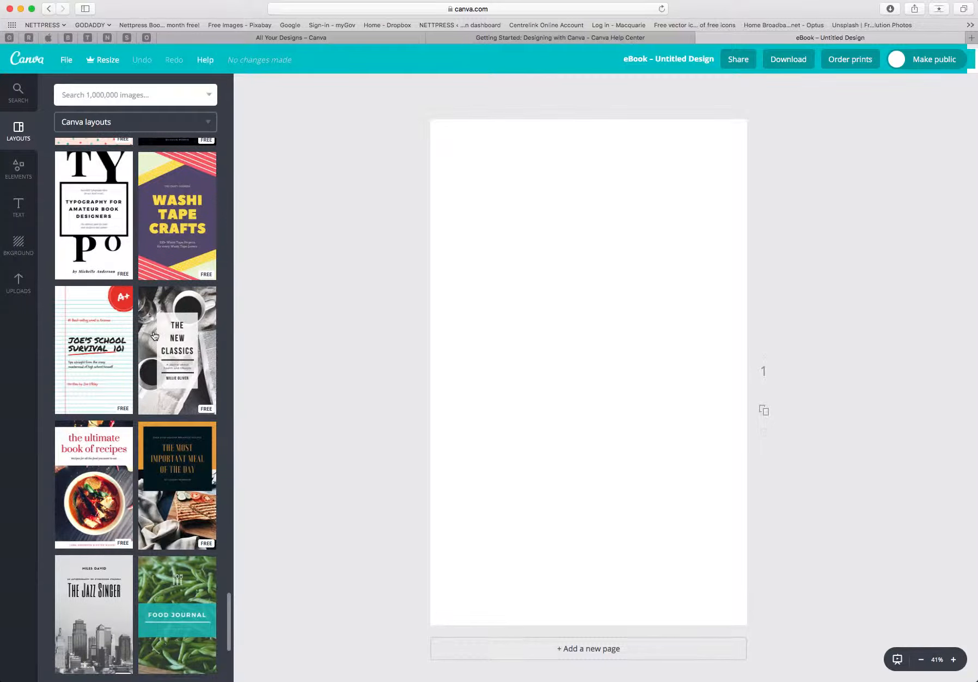
scroll(154, 335, down, 6)
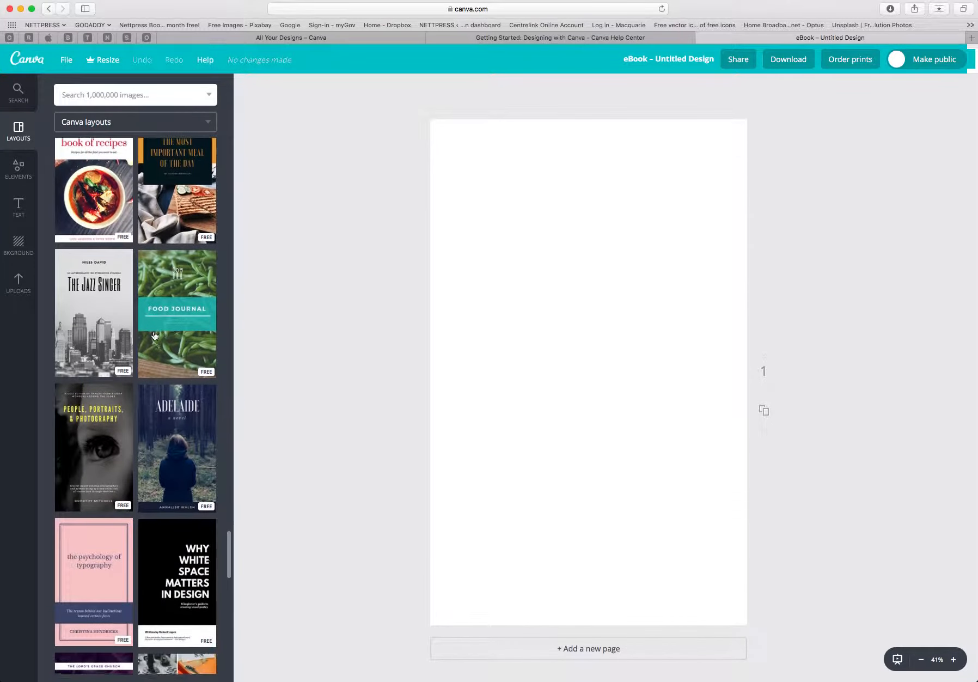
scroll(154, 335, down, 6)
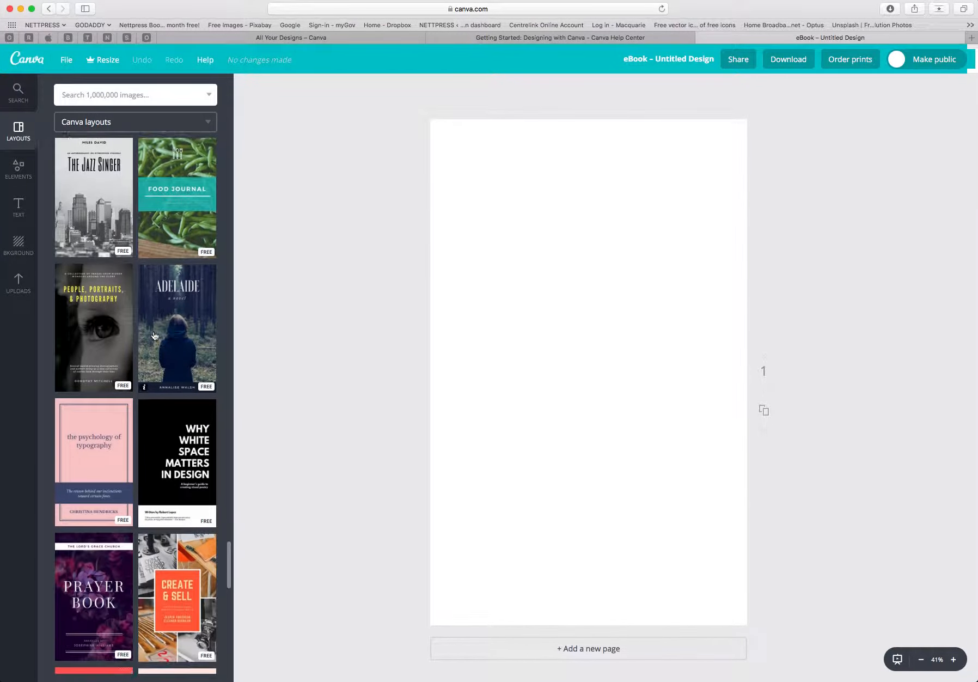
scroll(155, 335, down, 3)
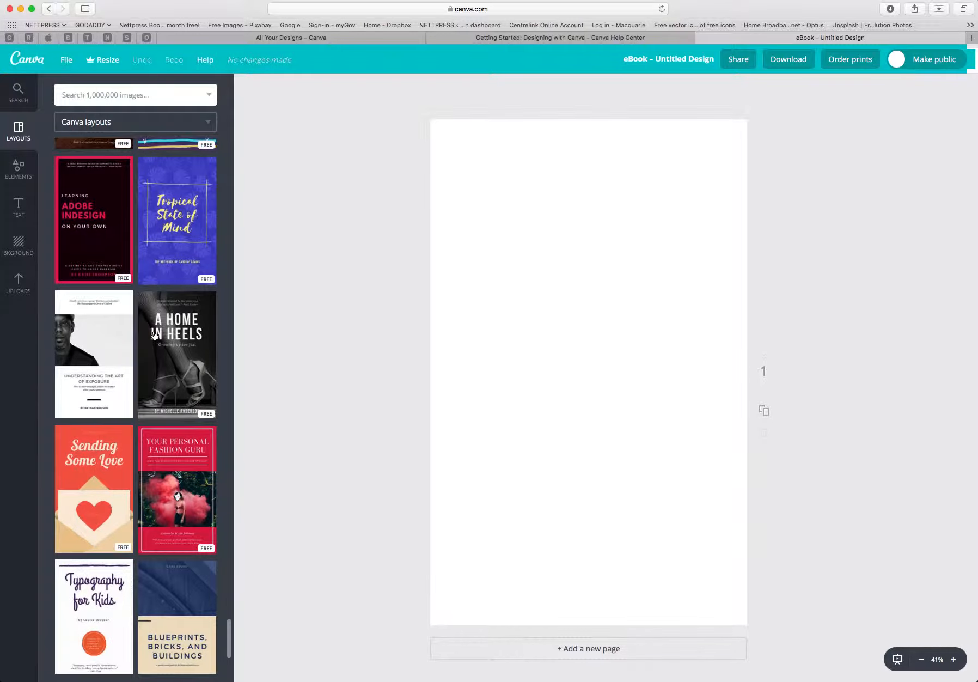
scroll(154, 335, down, 10)
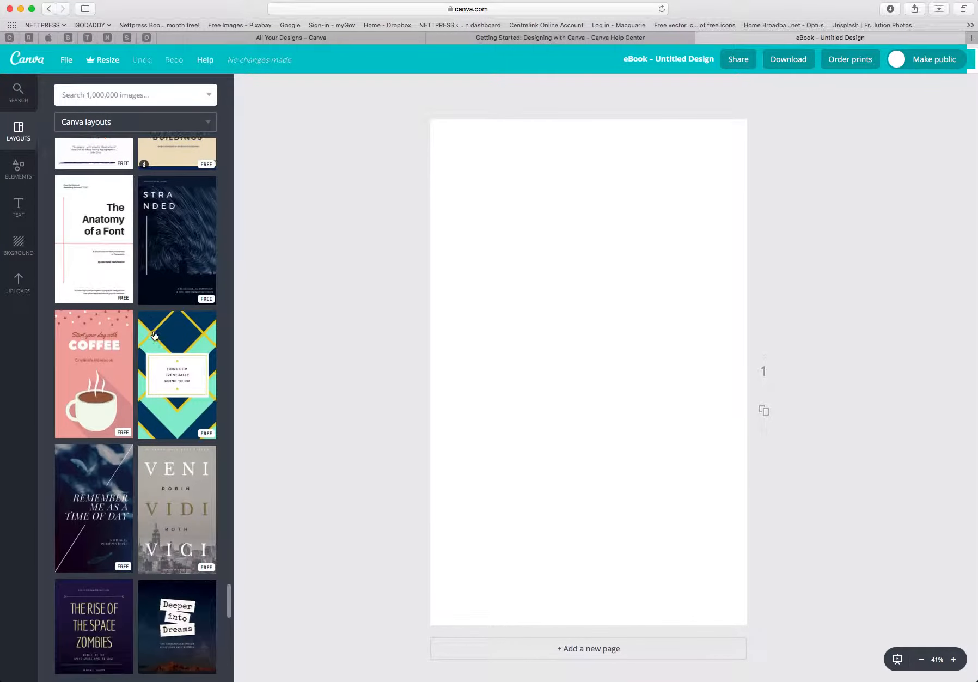
scroll(154, 335, down, 11)
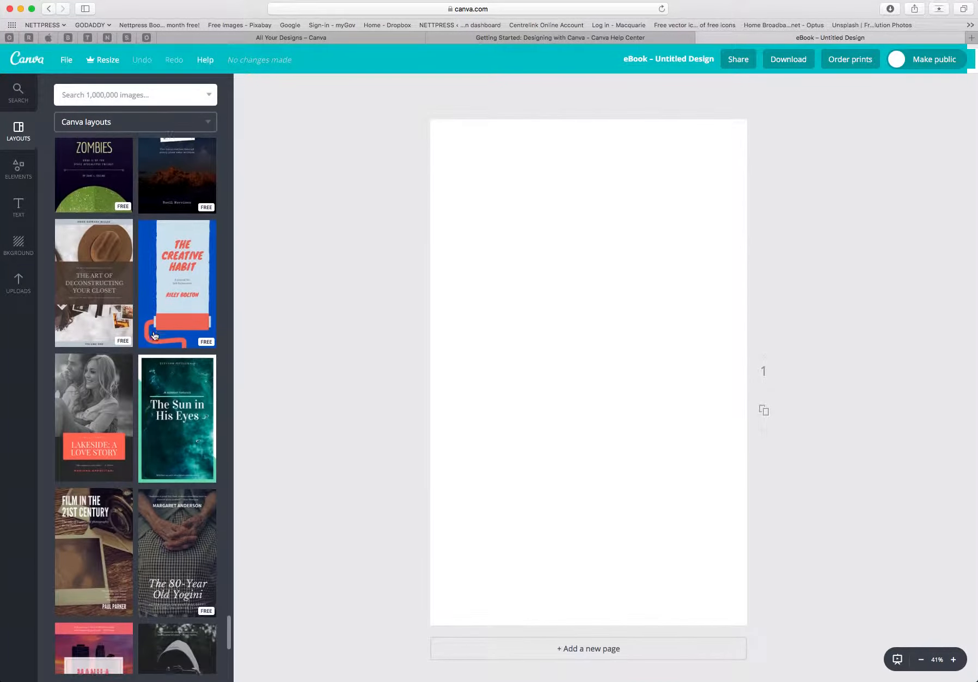
scroll(154, 335, down, 8)
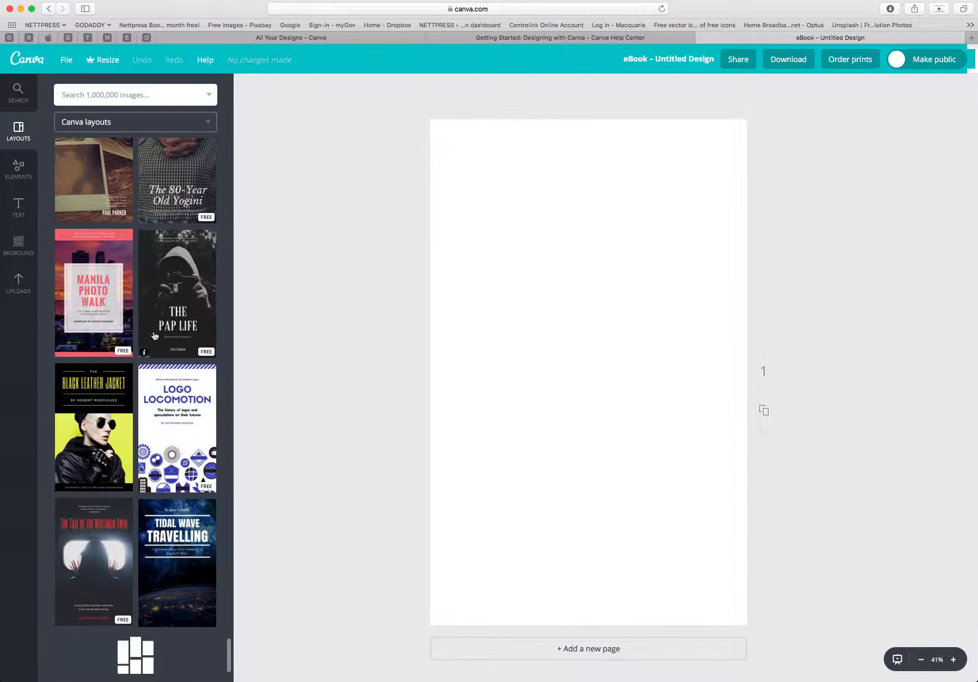
scroll(154, 335, up, 20)
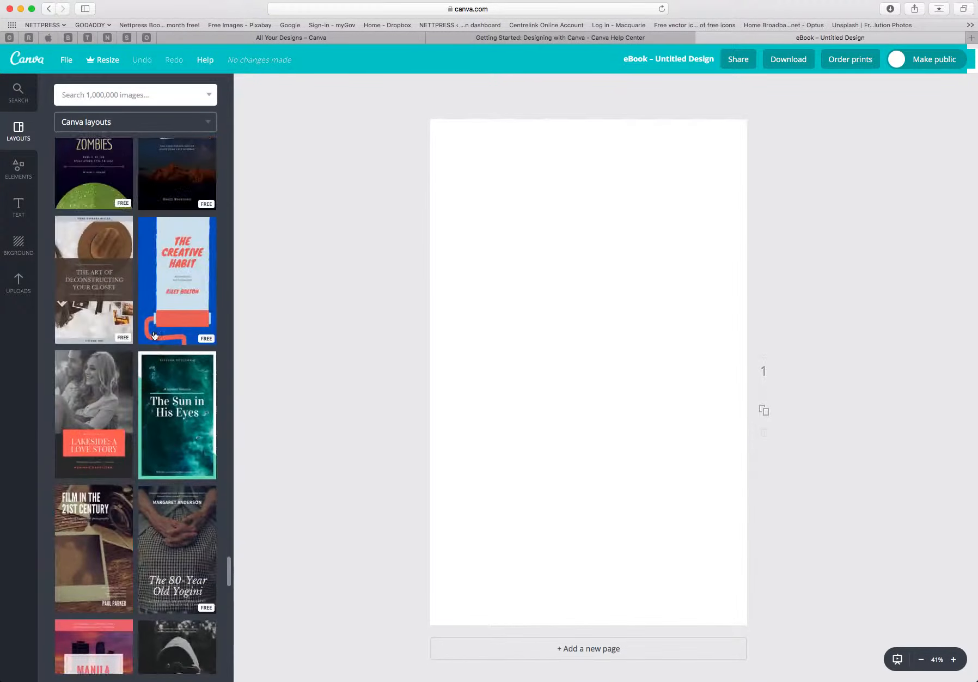
scroll(154, 335, up, 20)
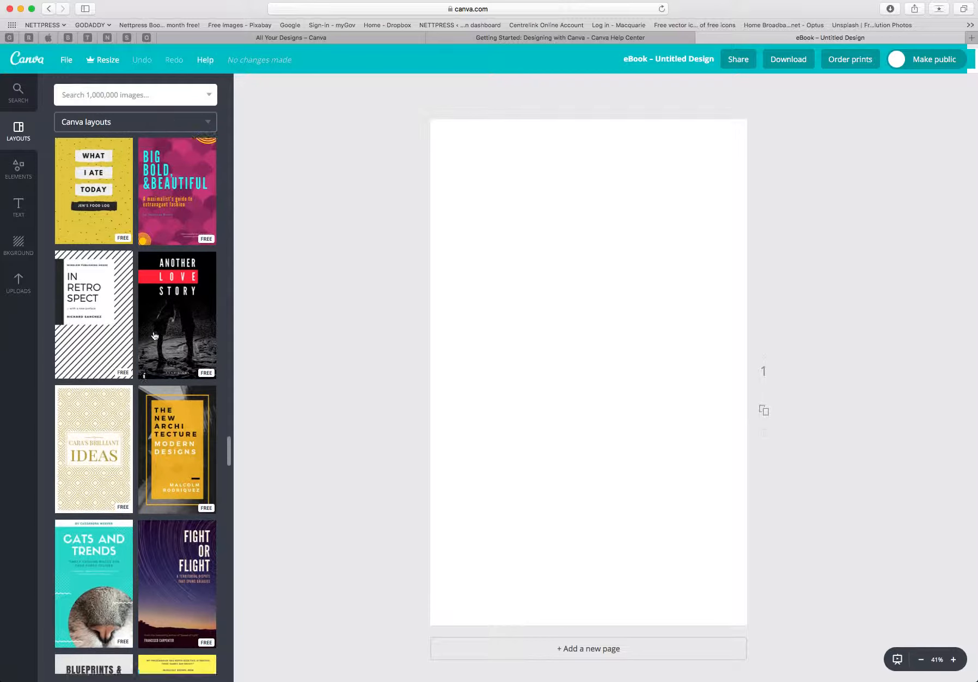
scroll(154, 335, up, 12)
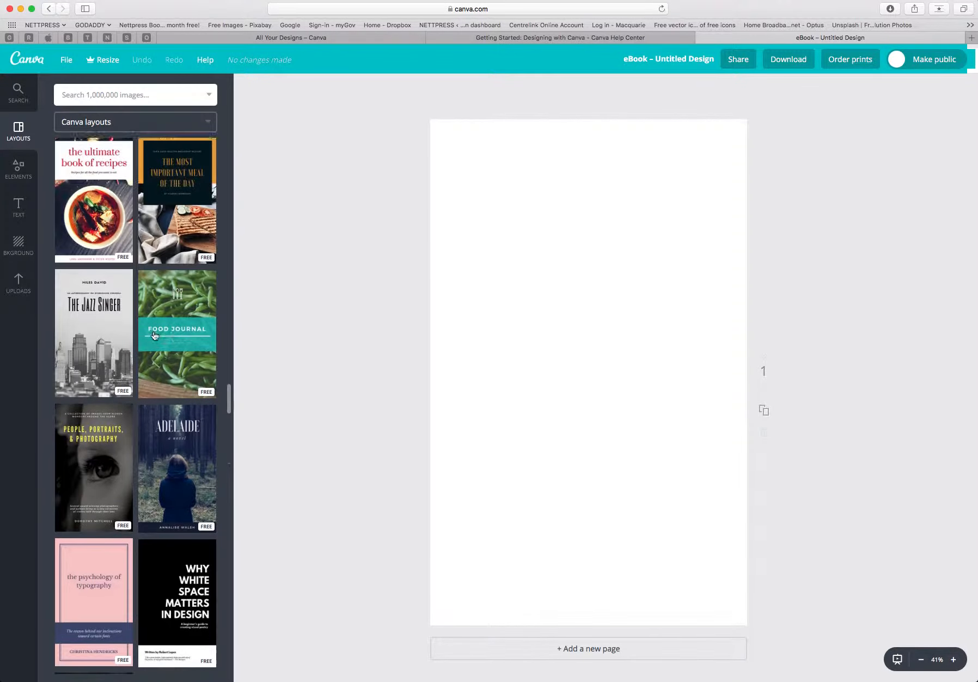
scroll(154, 335, up, 10)
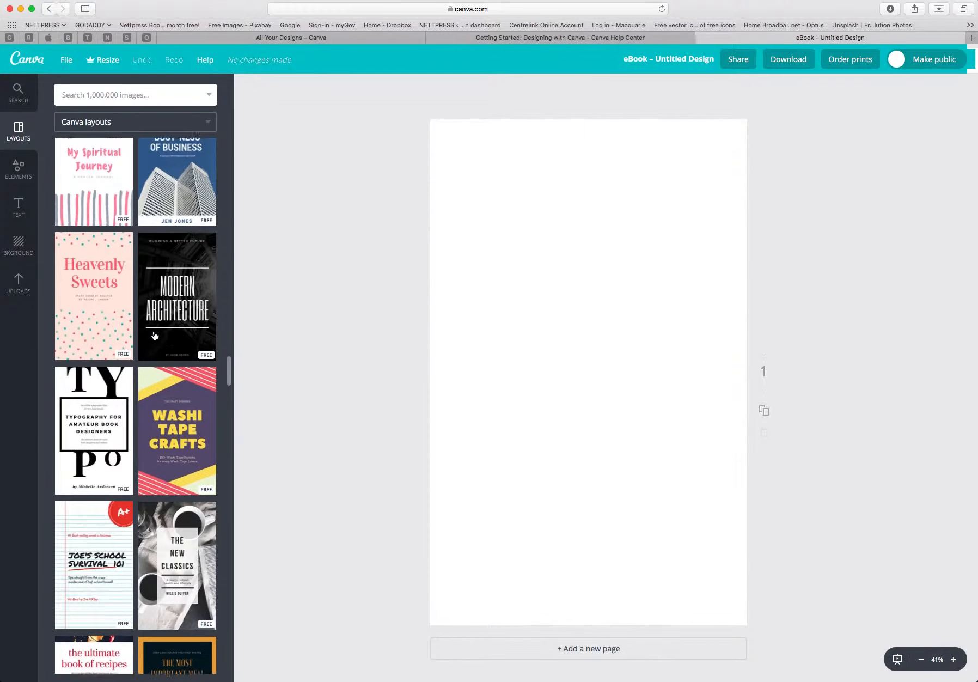
scroll(155, 335, up, 10)
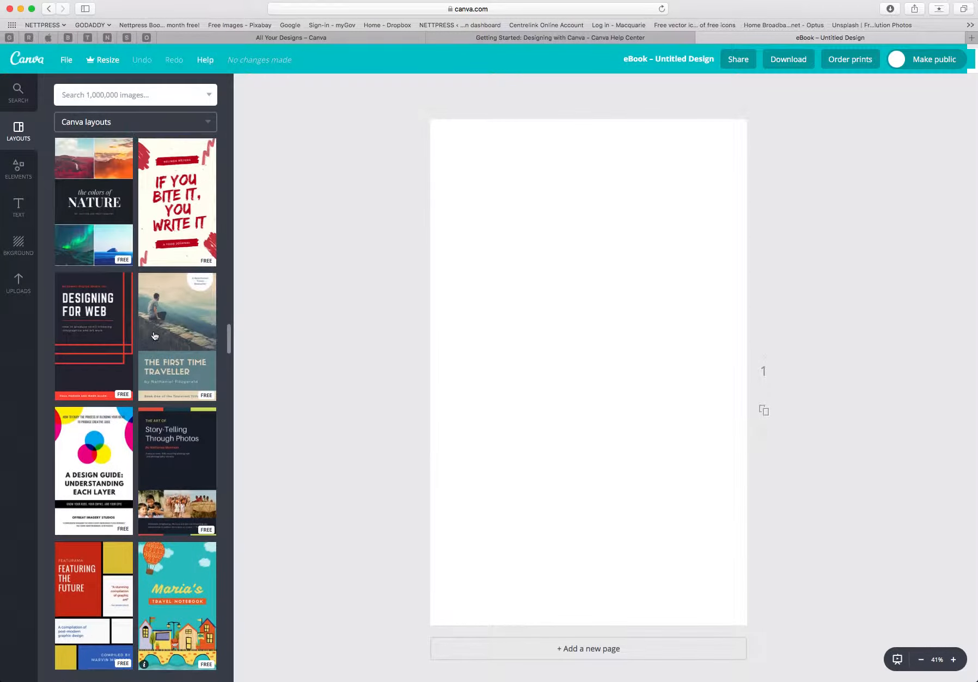
scroll(155, 334, up, 10)
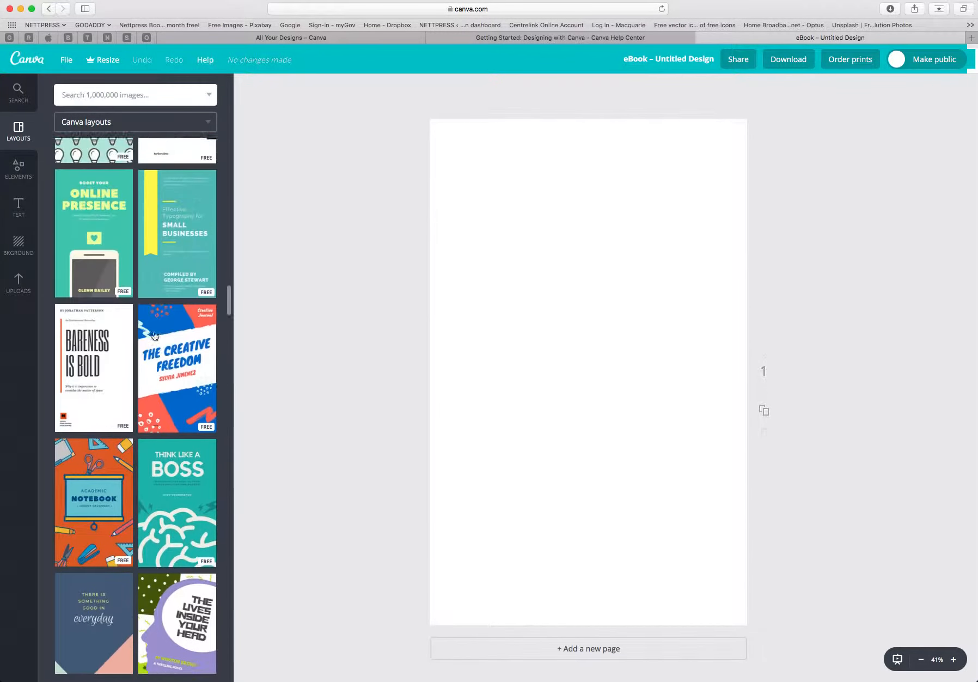
scroll(155, 335, up, 10)
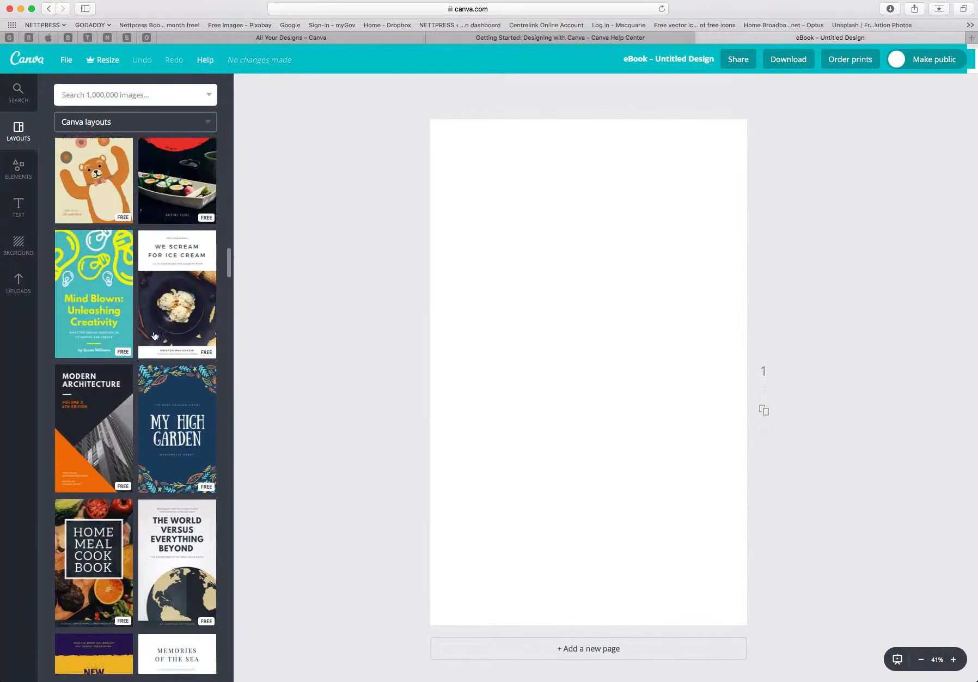
scroll(155, 336, up, 5)
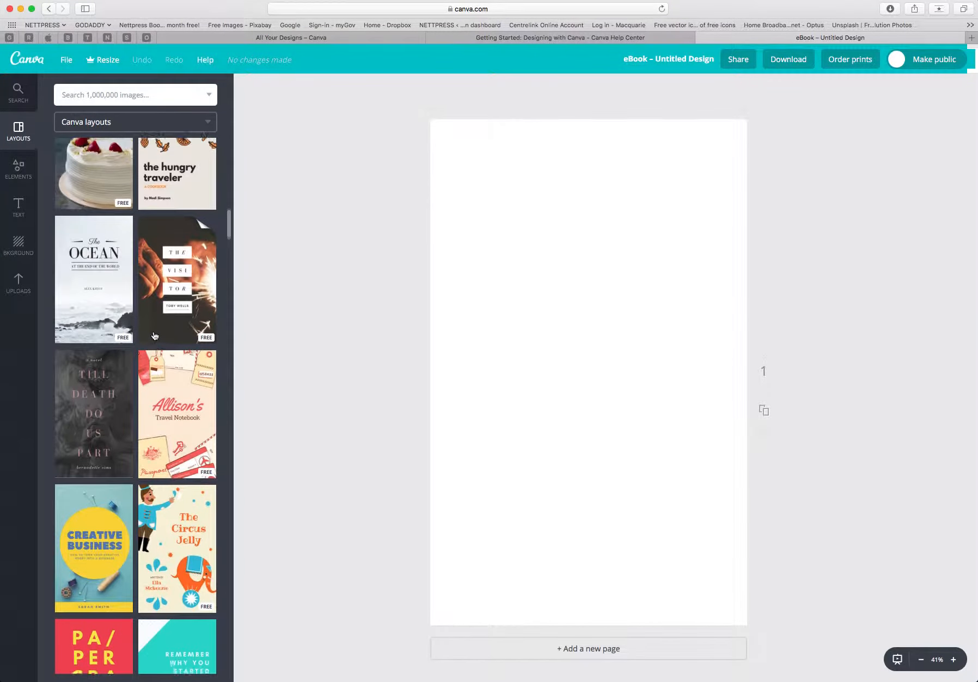
scroll(154, 335, up, 2)
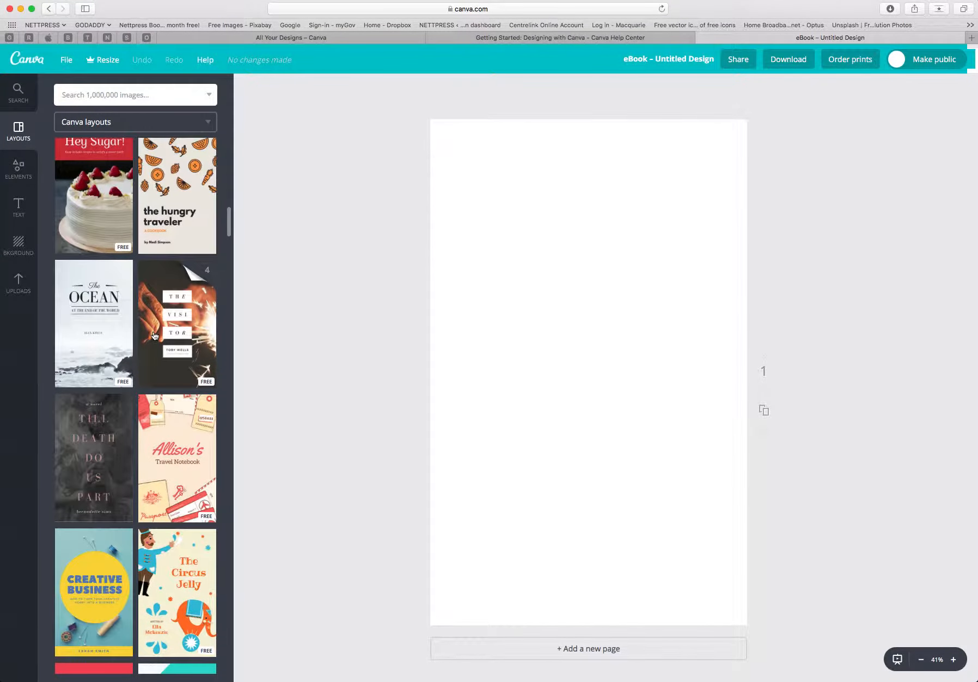
click(107, 333)
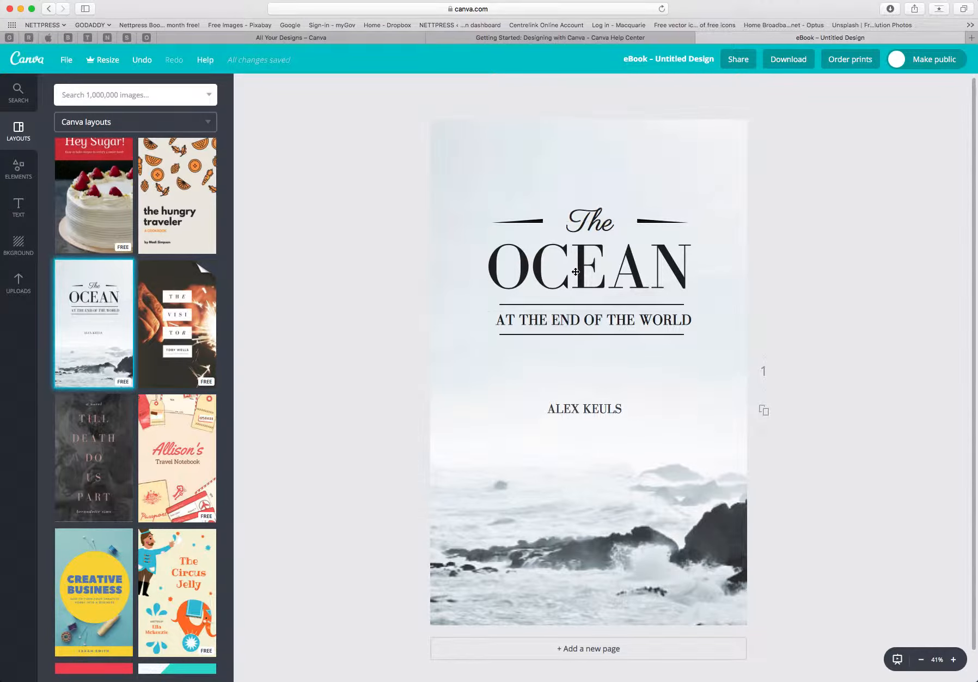
Replace the cover subtitle text with 'A SURFING JOURNEY'.
click(552, 321)
drag(496, 320, 690, 320)
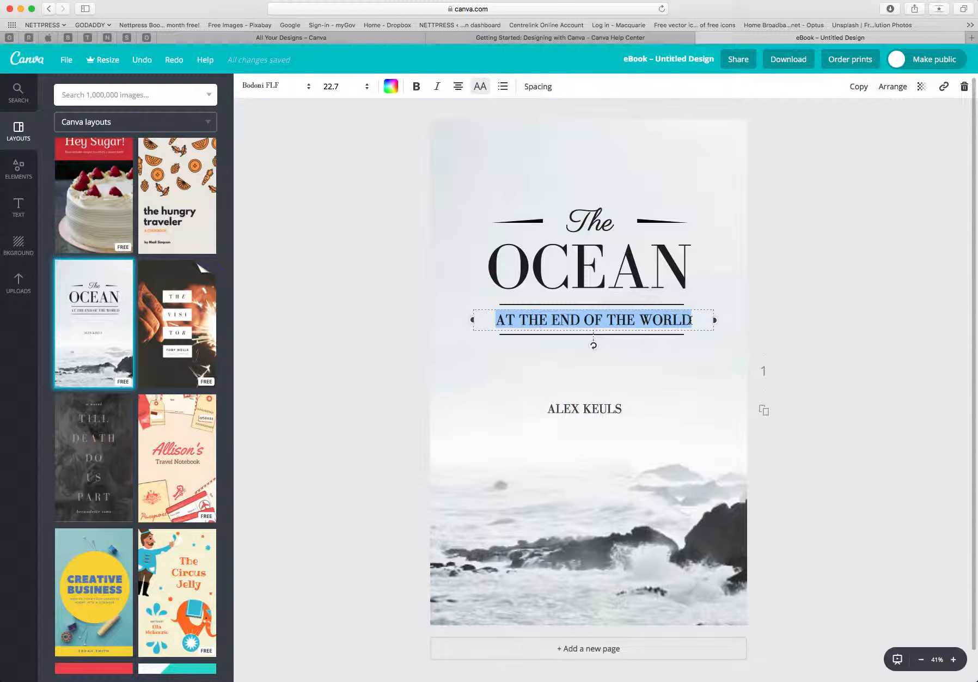
text(A)
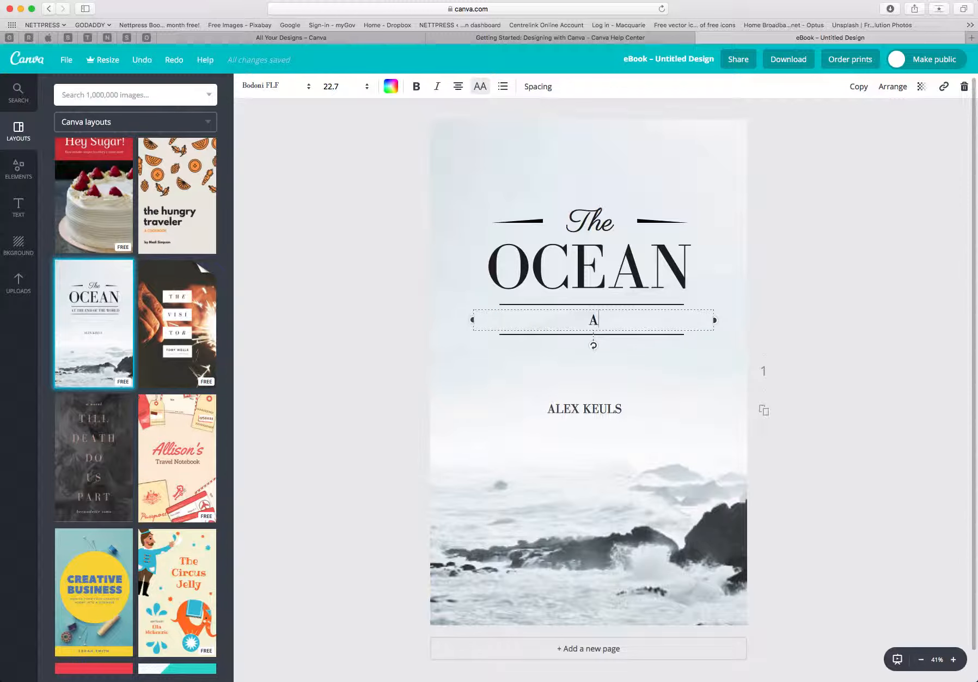
text( SURFING JOURNEY)
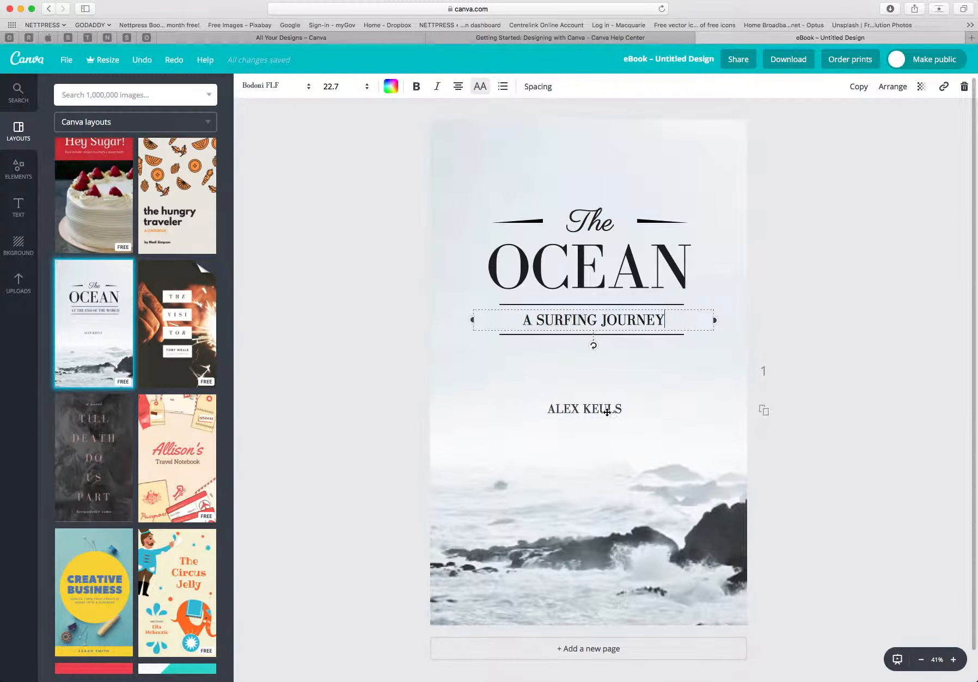
Replace the author name below the subtitle with the book author's name.
click(625, 408)
drag(625, 409, 551, 408)
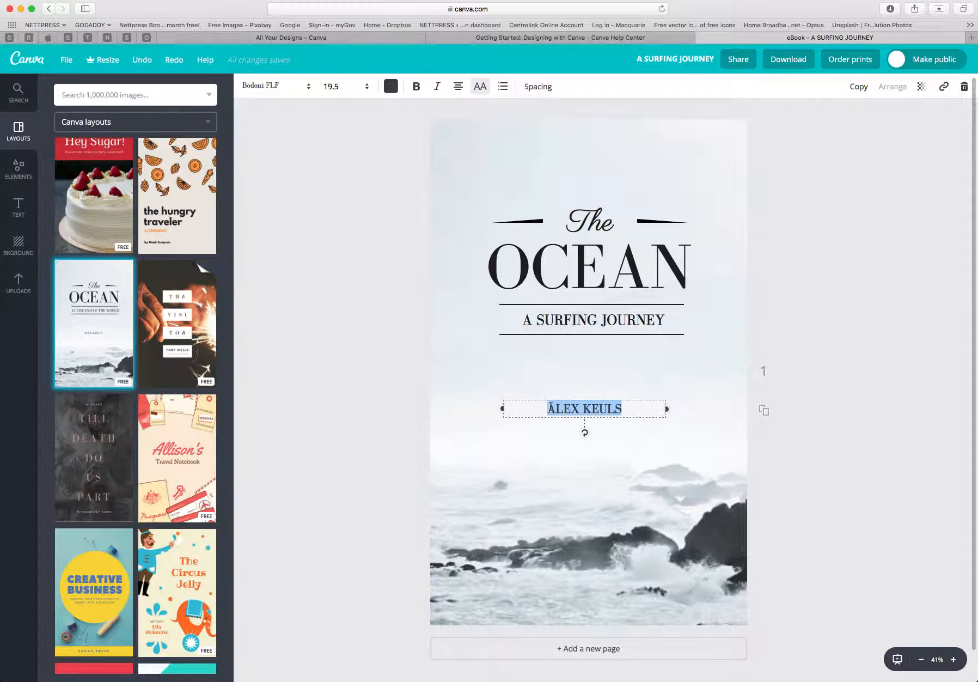
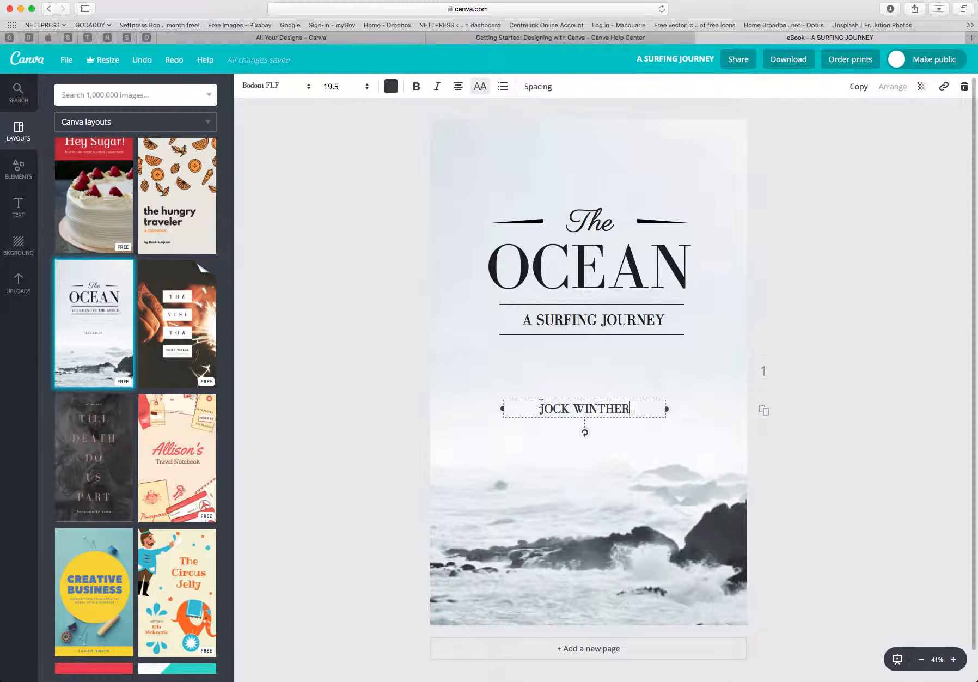
click(458, 399)
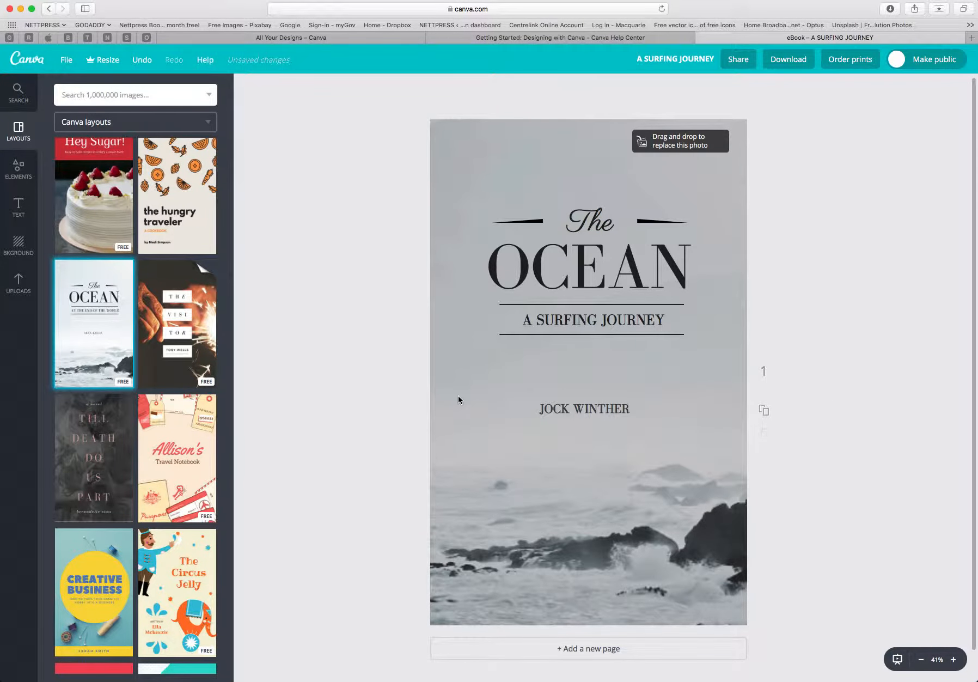
click(466, 391)
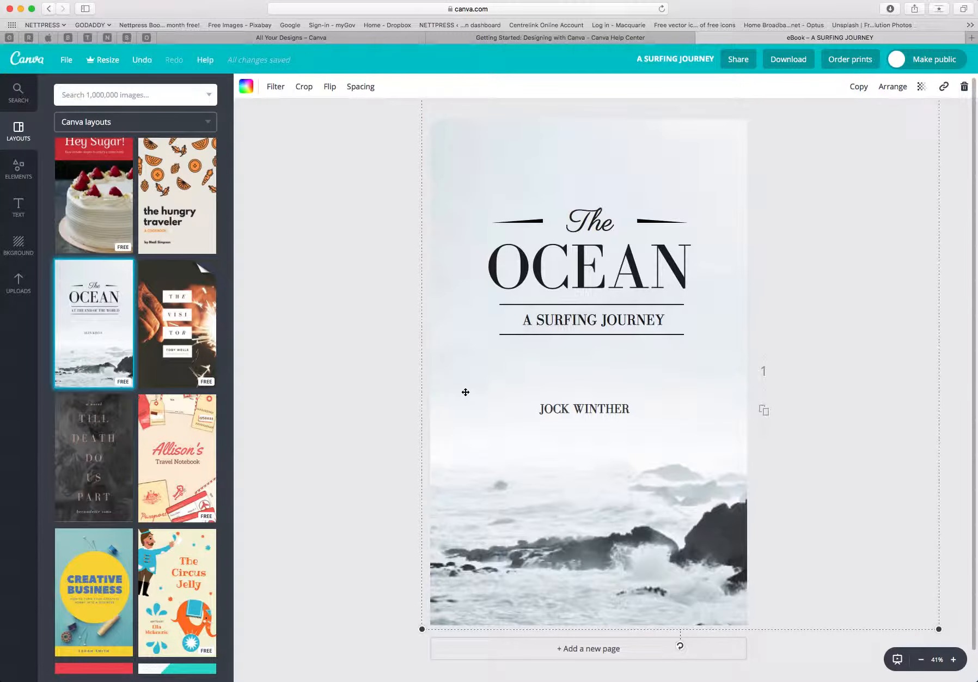
click(362, 388)
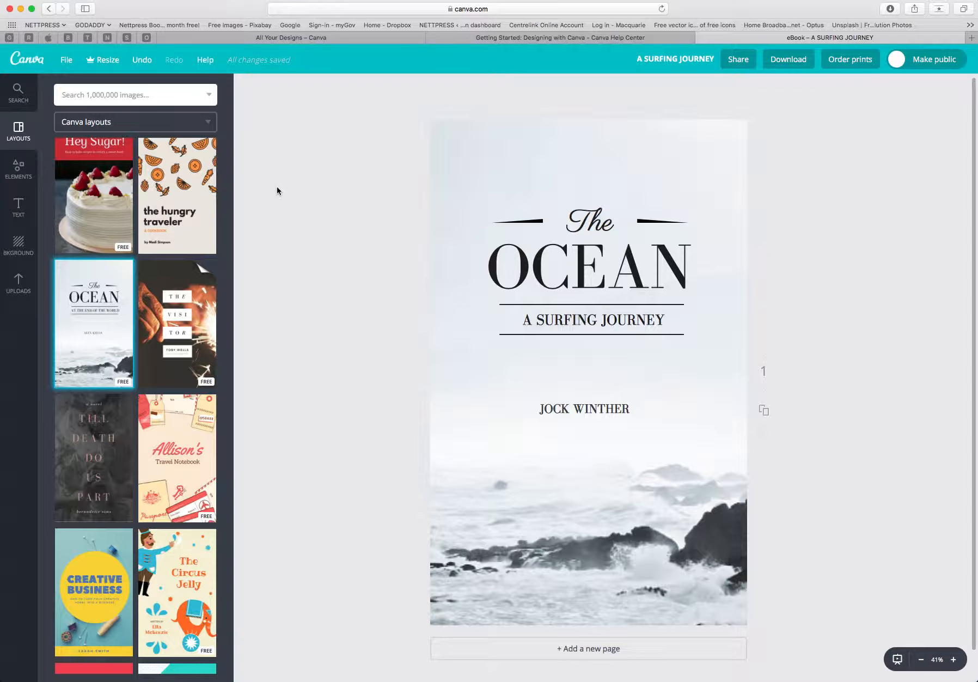
click(18, 289)
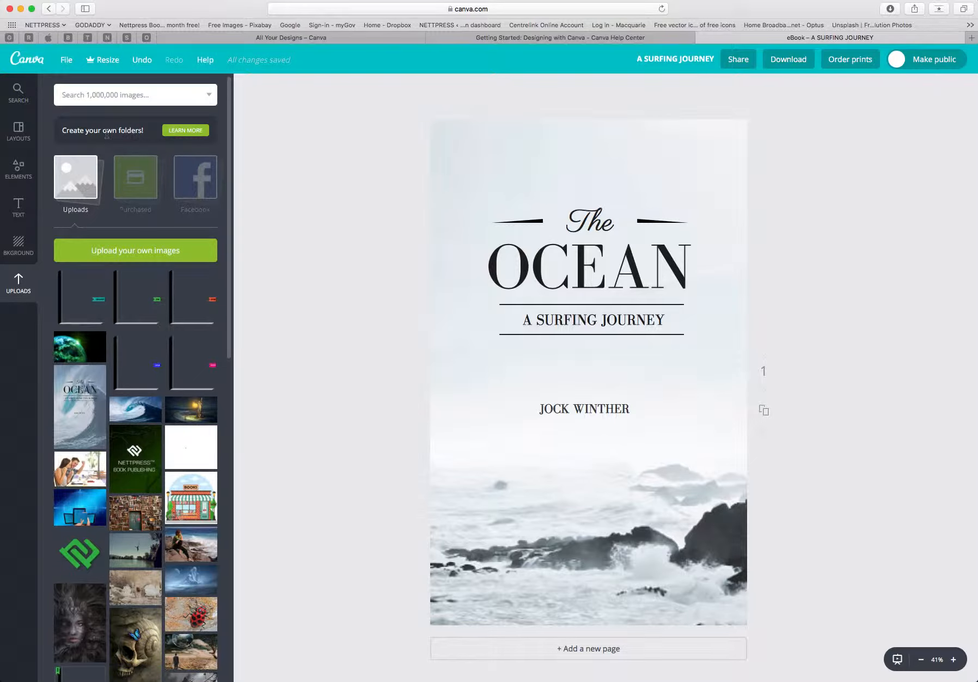
click(146, 257)
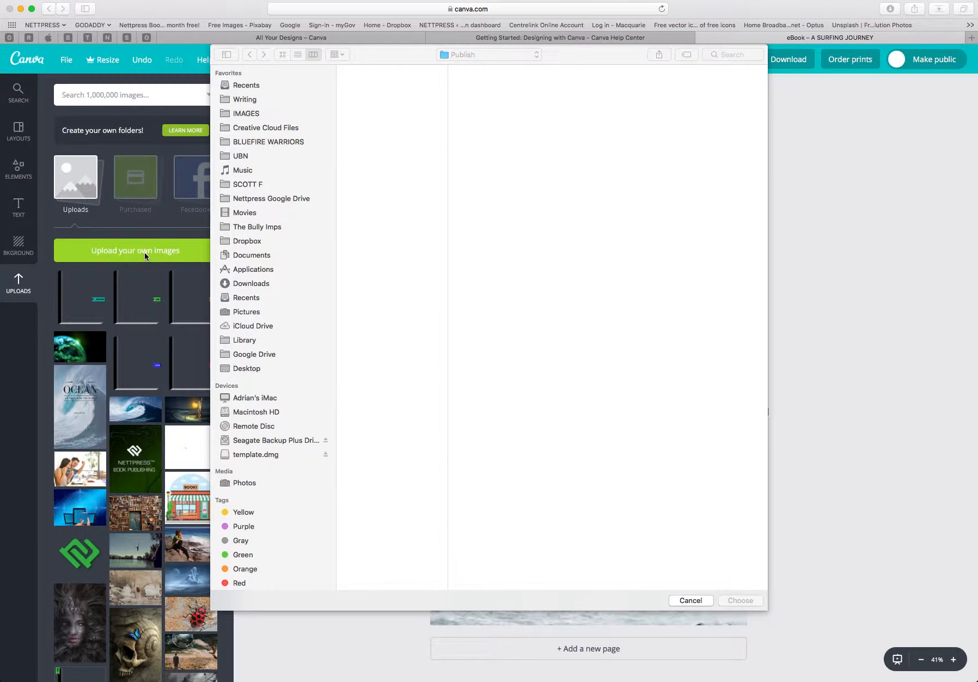
click(691, 600)
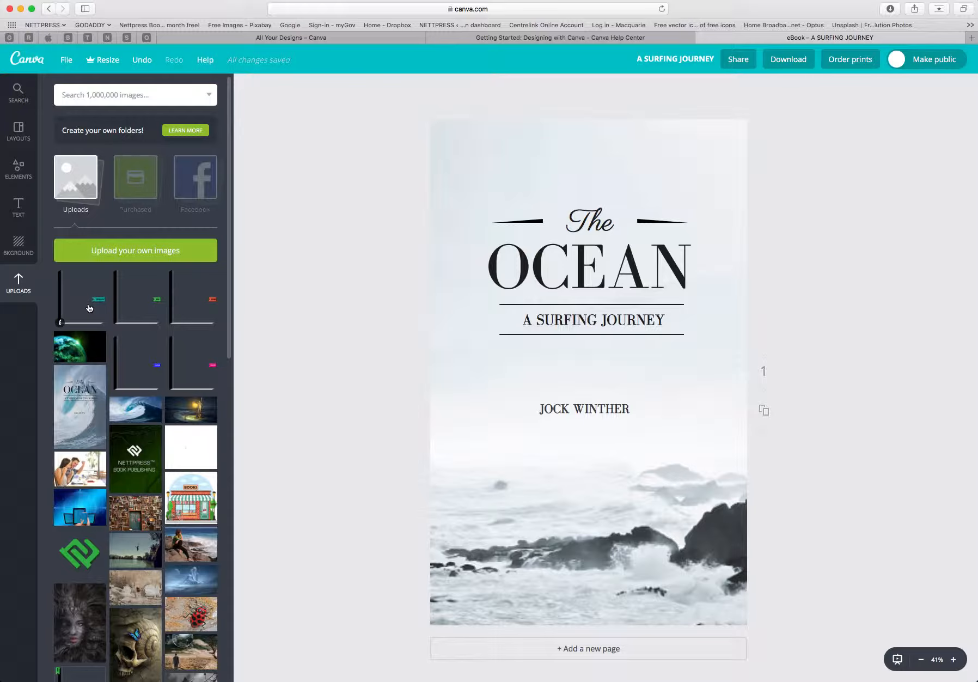
Browse the free photos in the elements library.
click(19, 168)
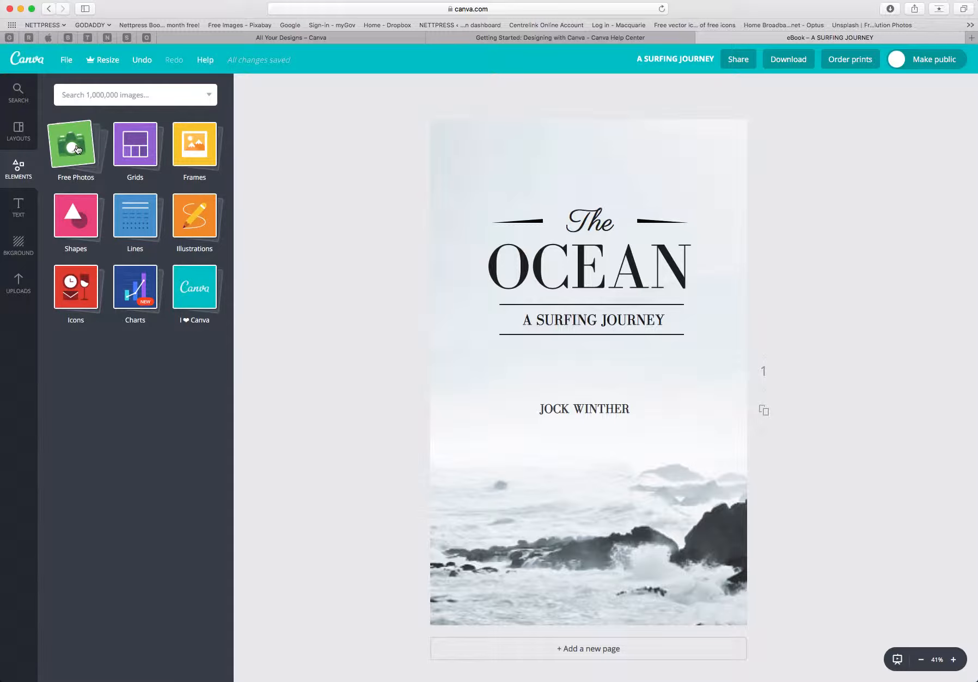
click(77, 149)
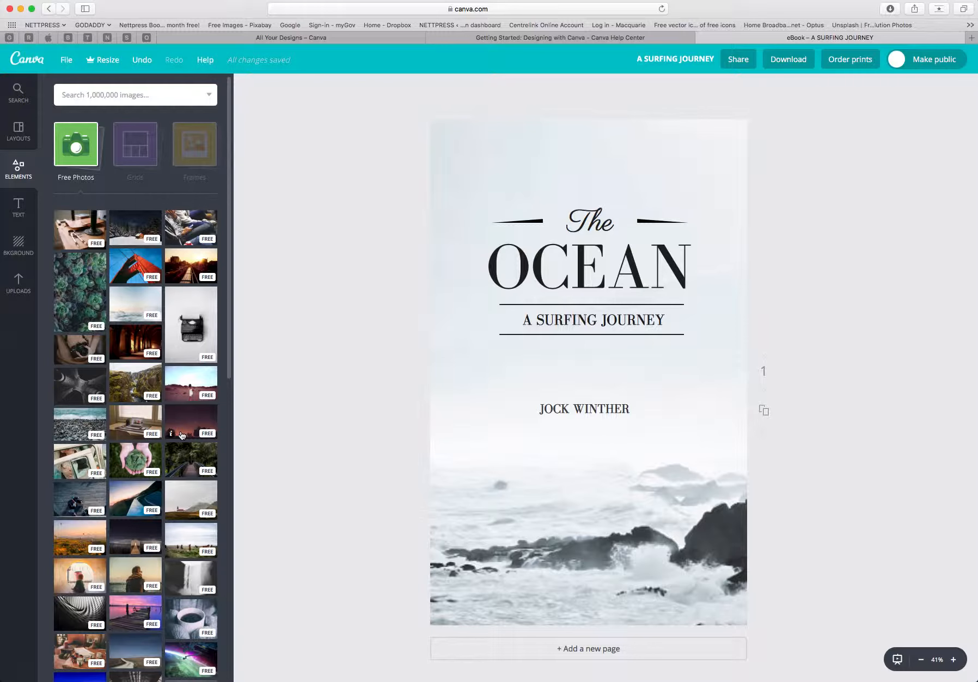
scroll(181, 434, down, 5)
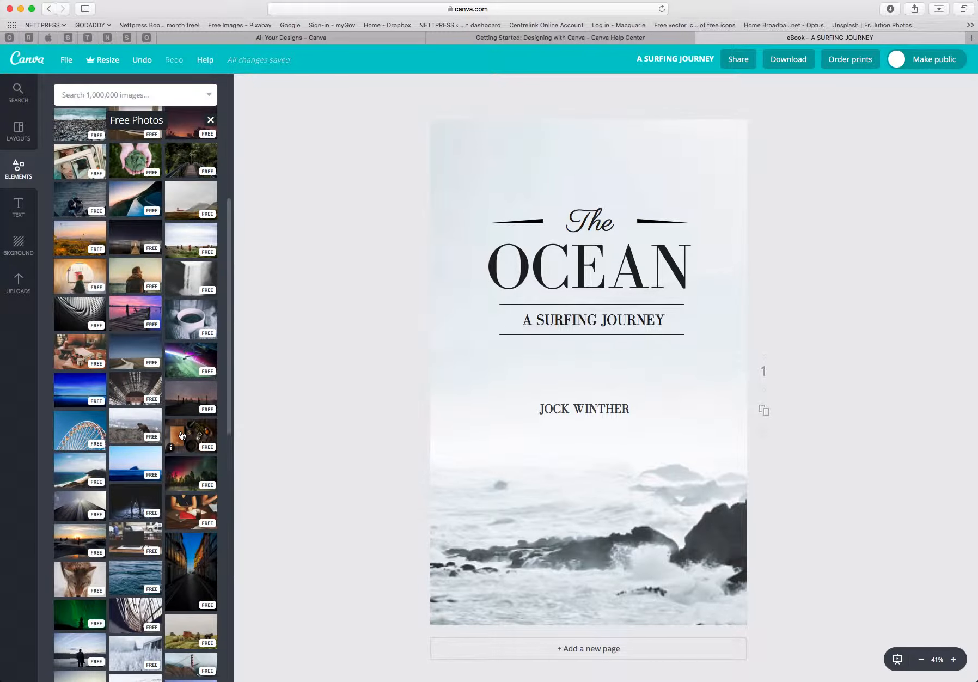
scroll(182, 434, down, 1)
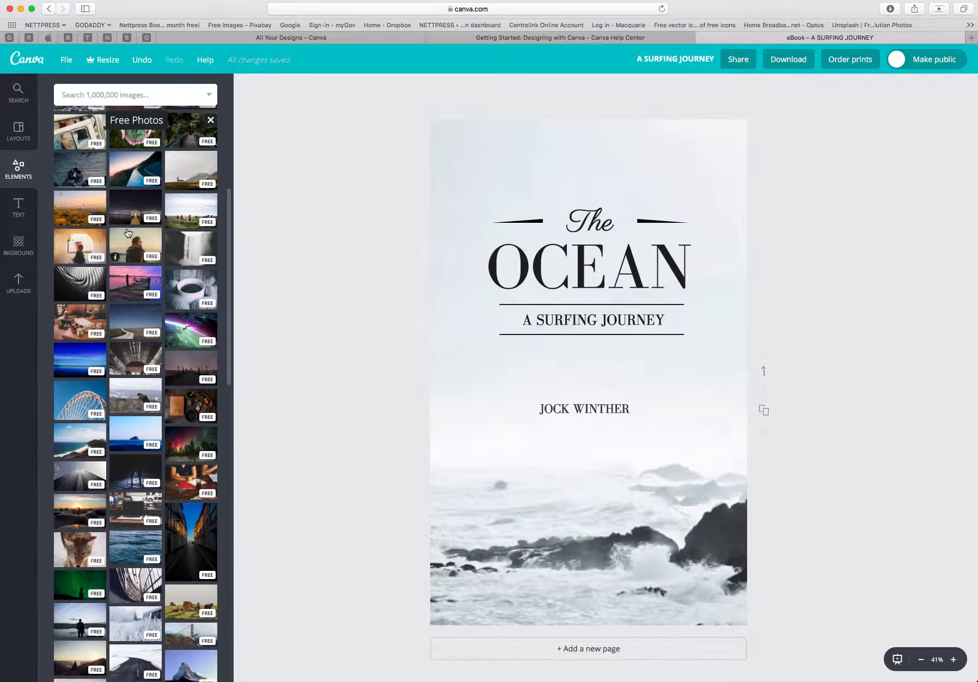
scroll(128, 233, down, 5)
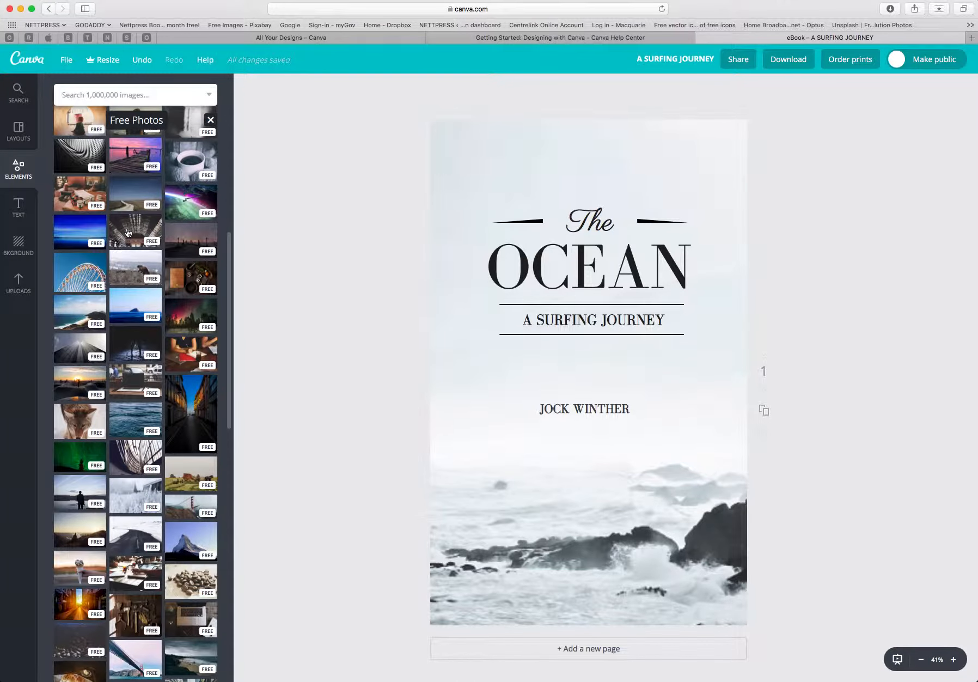
scroll(128, 233, up, 12)
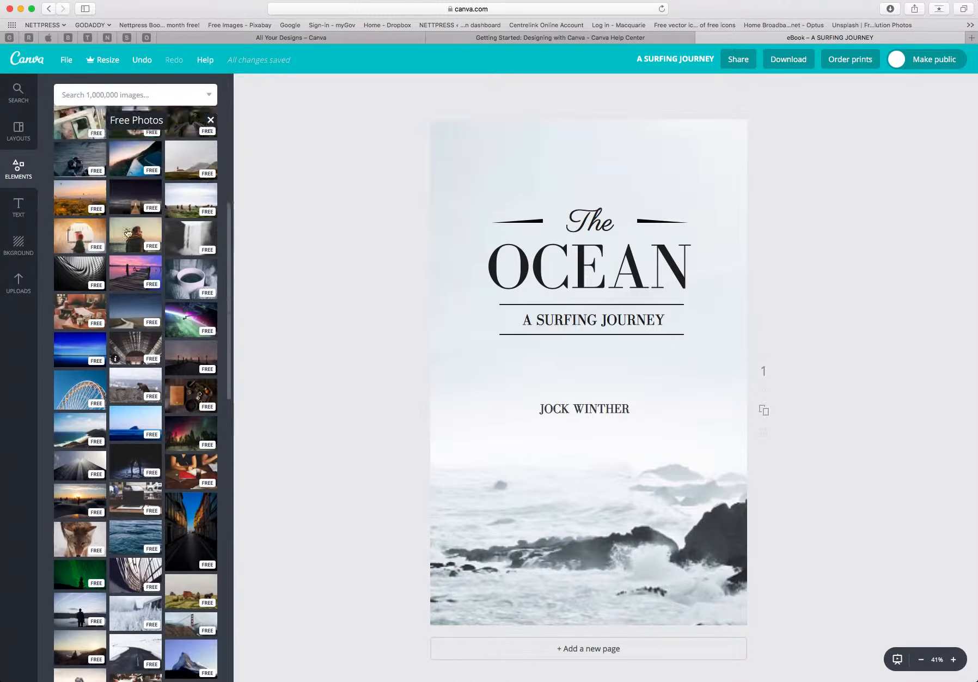
scroll(128, 233, up, 3)
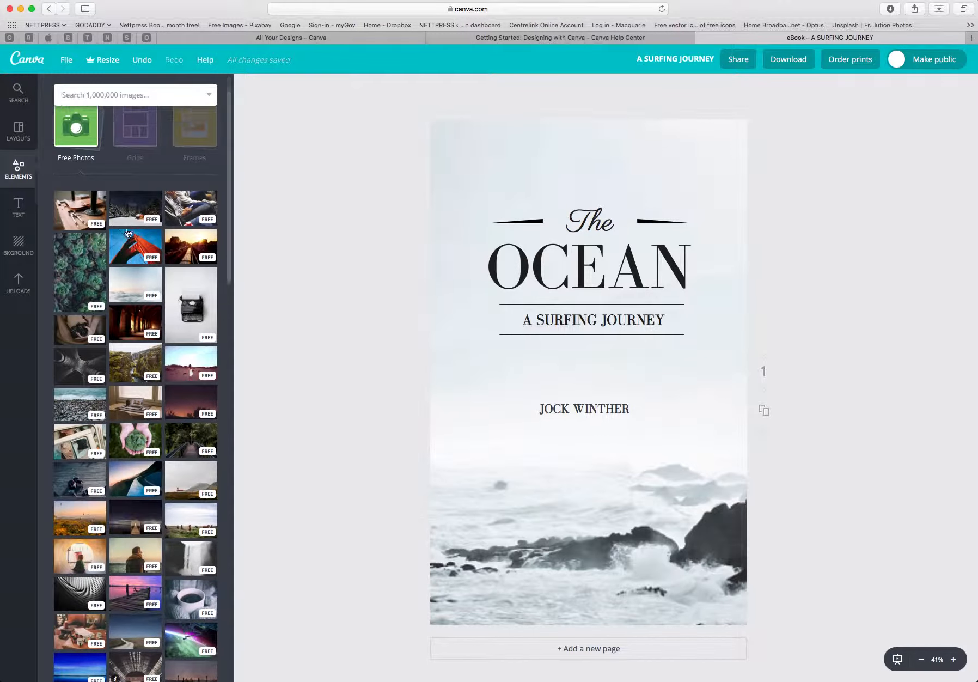
Search the image library for SURF.
click(121, 94)
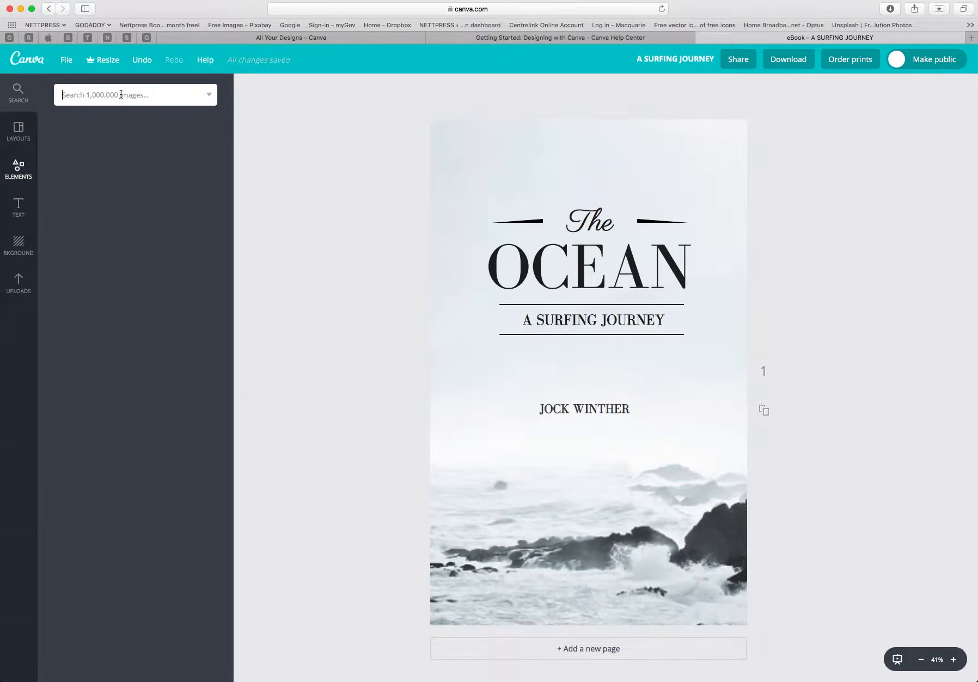
text(s)
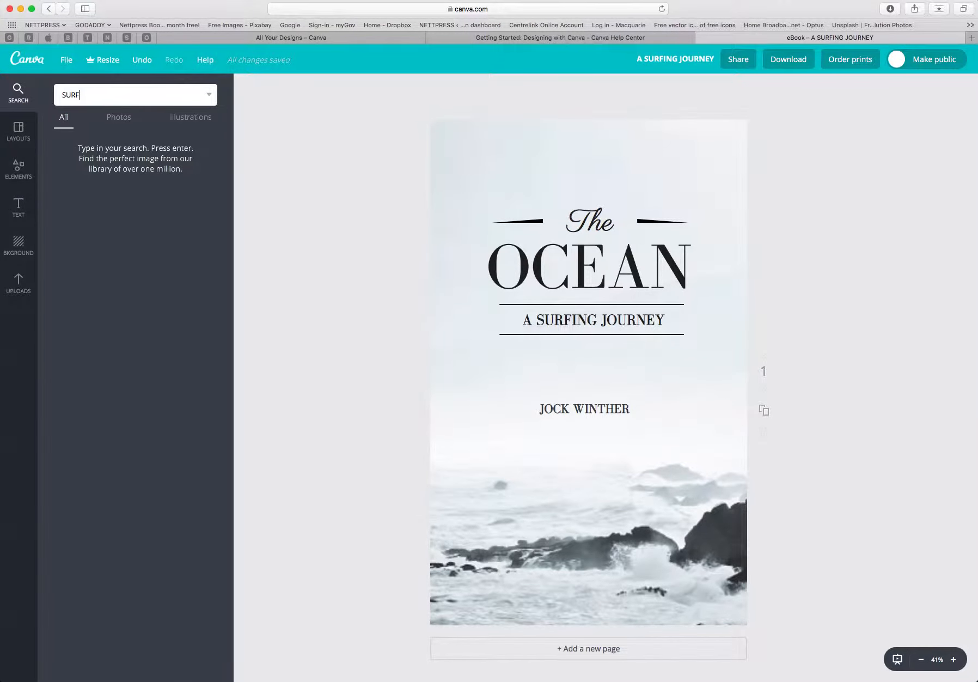
key(Return)
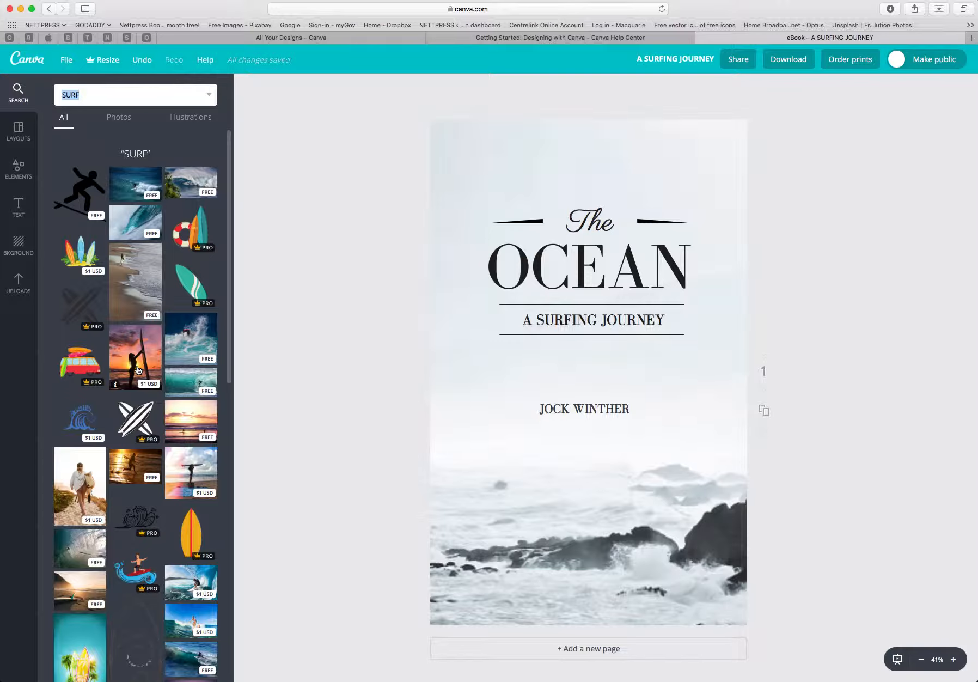
Replace the cover background with the photo of a surfer in breaking waves.
click(197, 342)
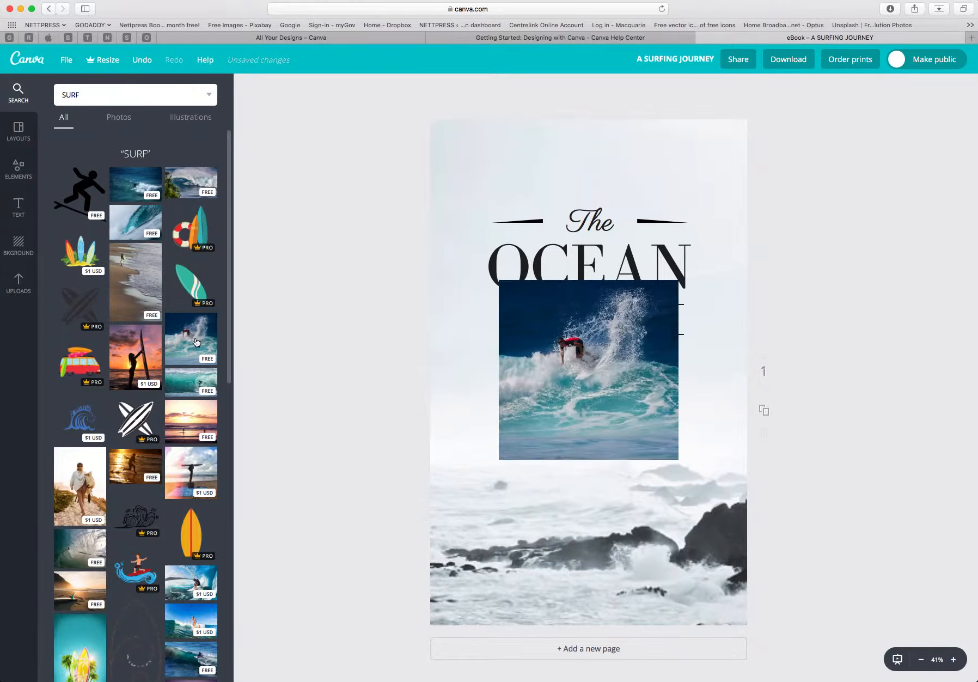
drag(552, 341, 523, 339)
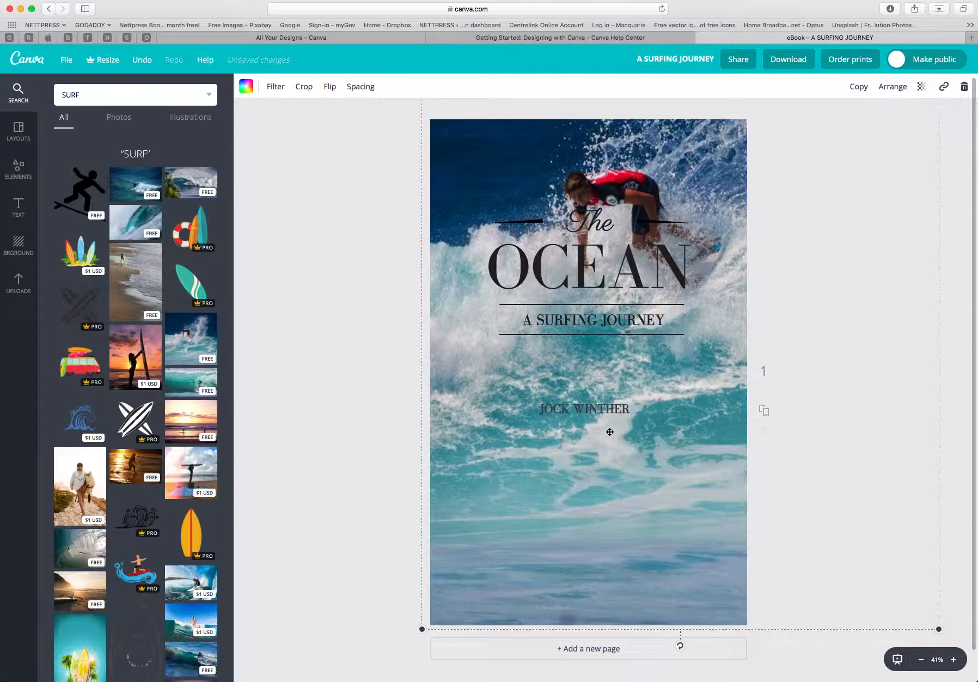
drag(681, 430, 671, 573)
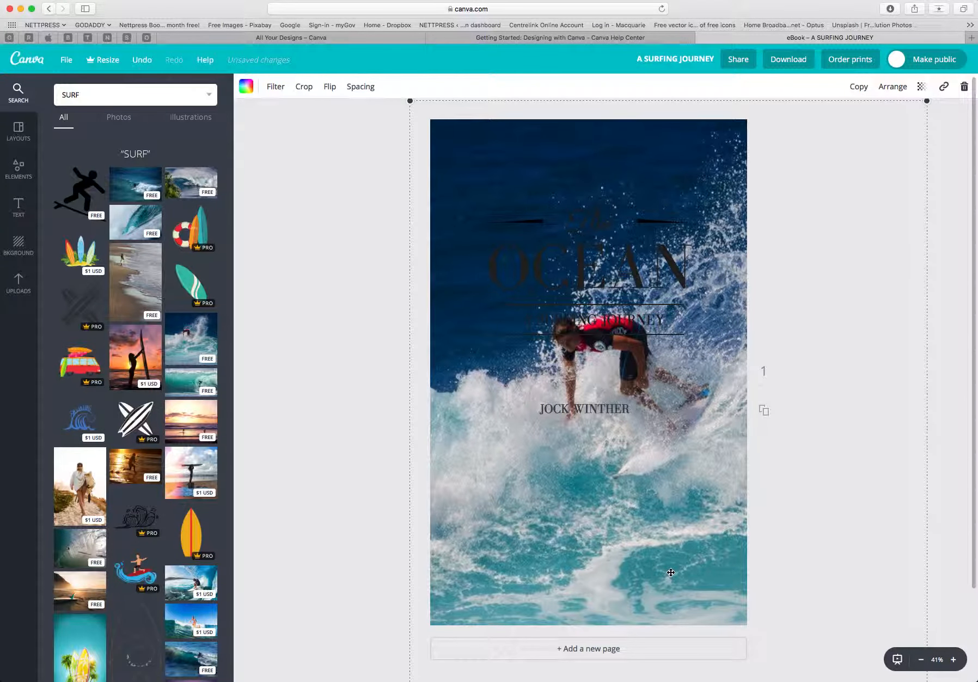
mouse_move(679, 466)
mouse_down()
mouse_move(680, 522)
mouse_move(675, 469)
mouse_move(675, 478)
mouse_up()
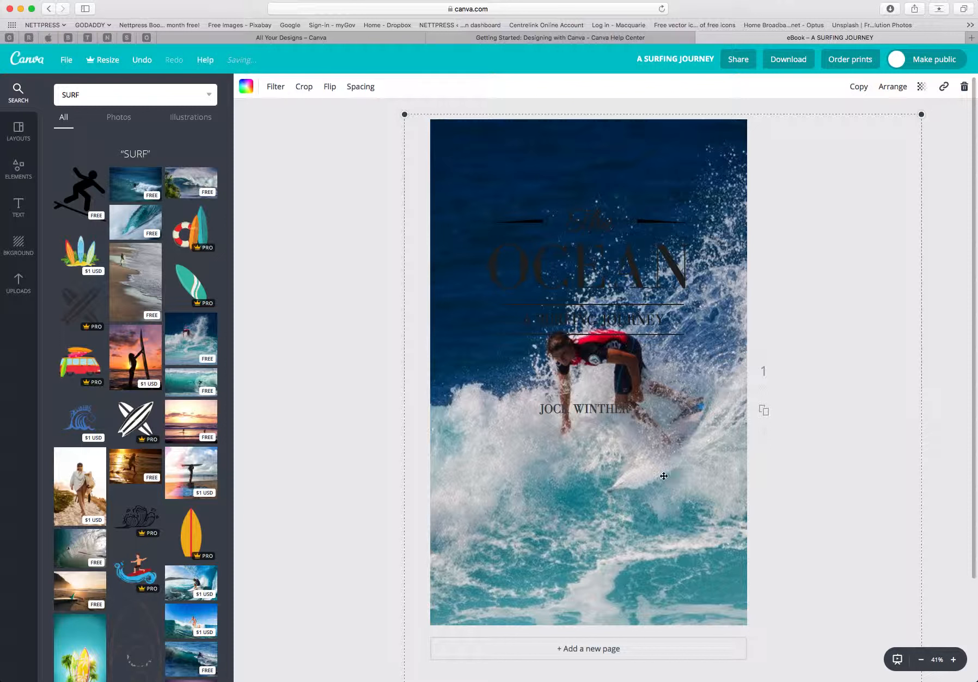
click(382, 433)
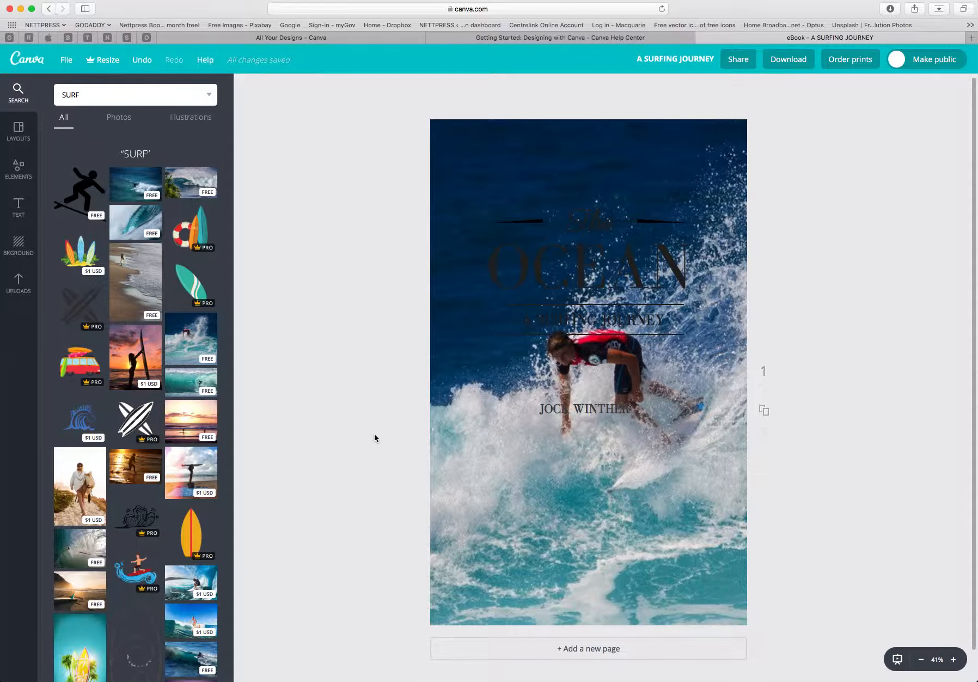
Replace the cover background with the sunset beach photo of a surfer carrying a board.
click(187, 429)
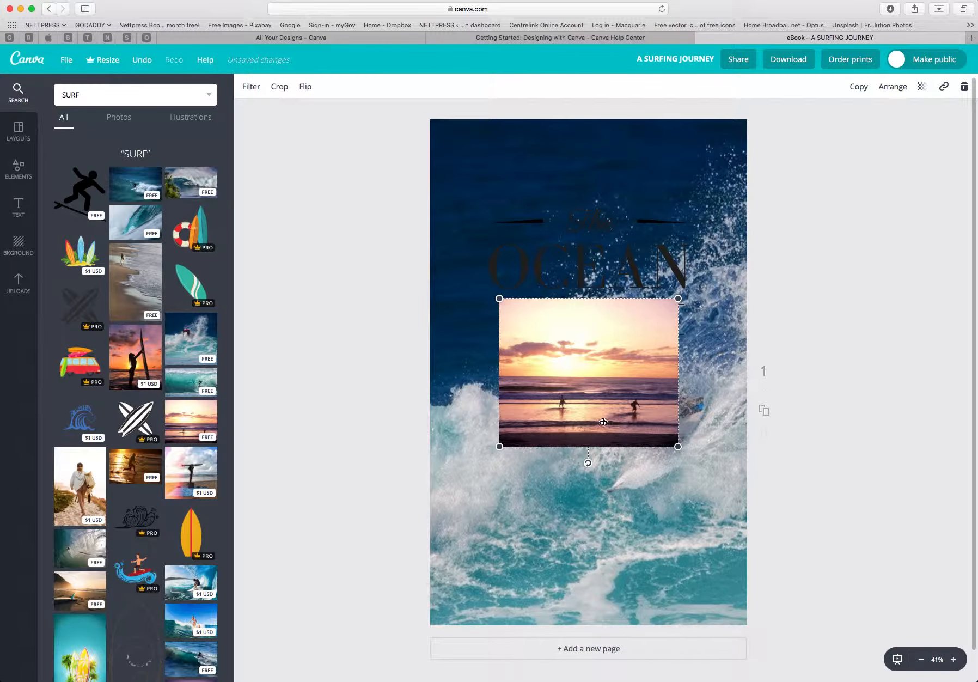
drag(591, 411, 499, 239)
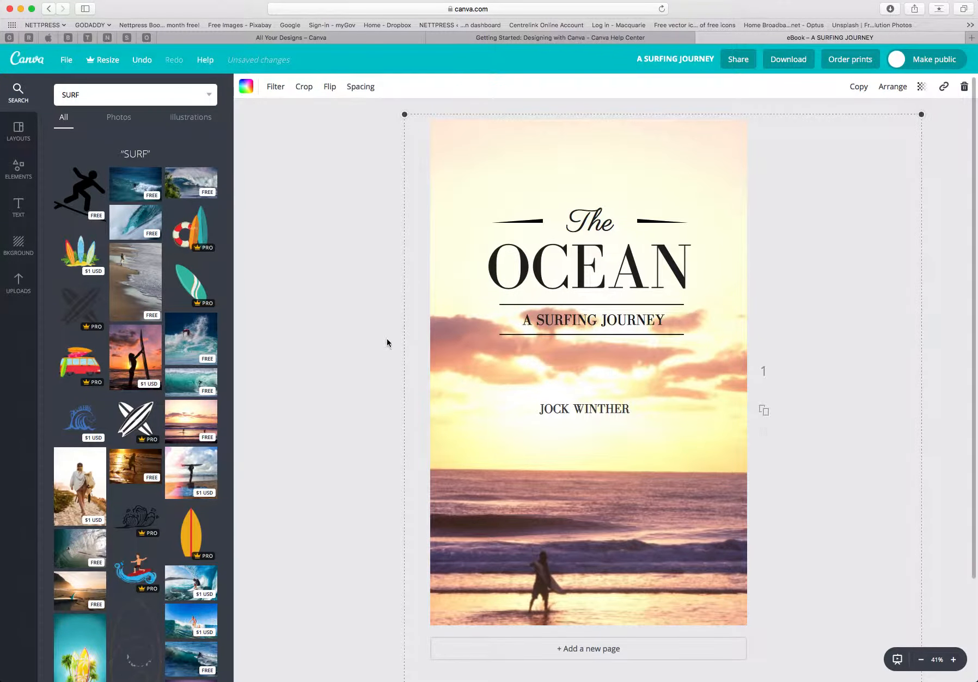
click(349, 339)
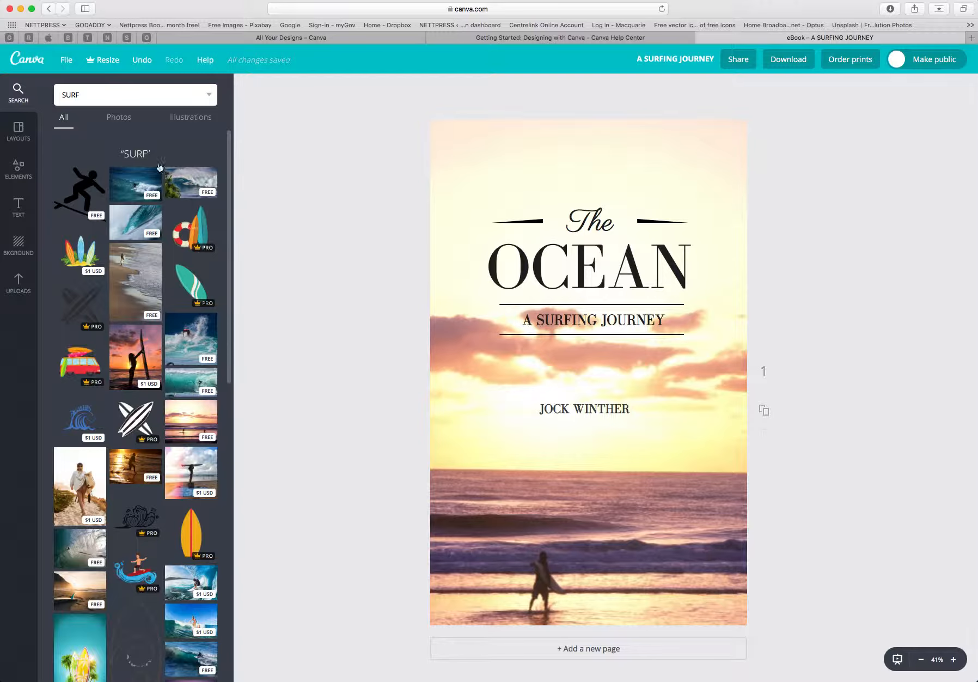
Search the image library for JOURNEY and browse the results.
drag(92, 95, 53, 93)
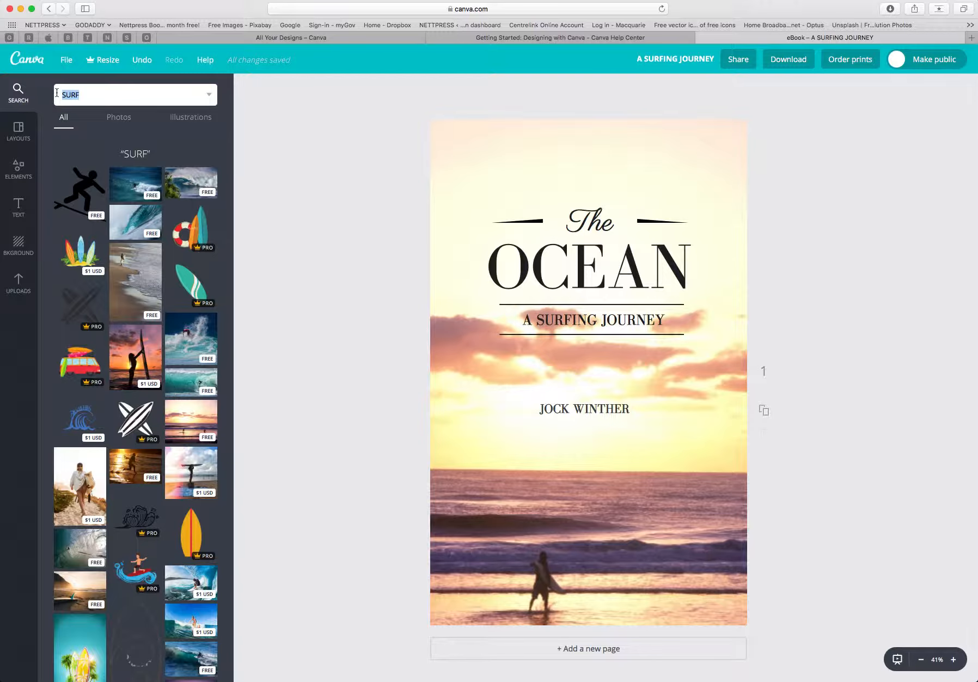
text(JOURNEY)
key(Return)
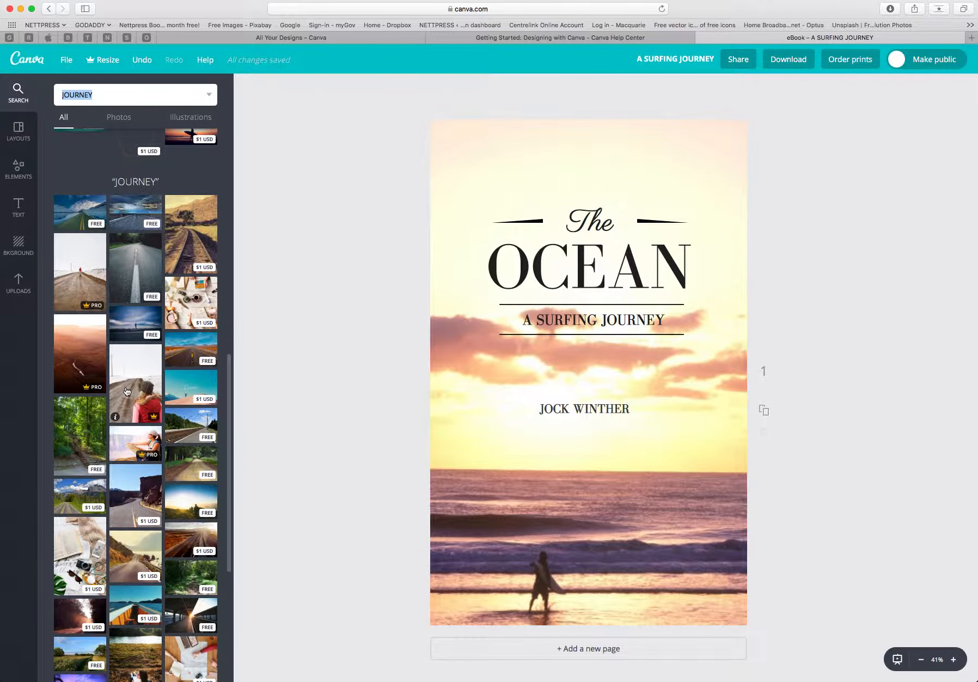
scroll(131, 391, down, 5)
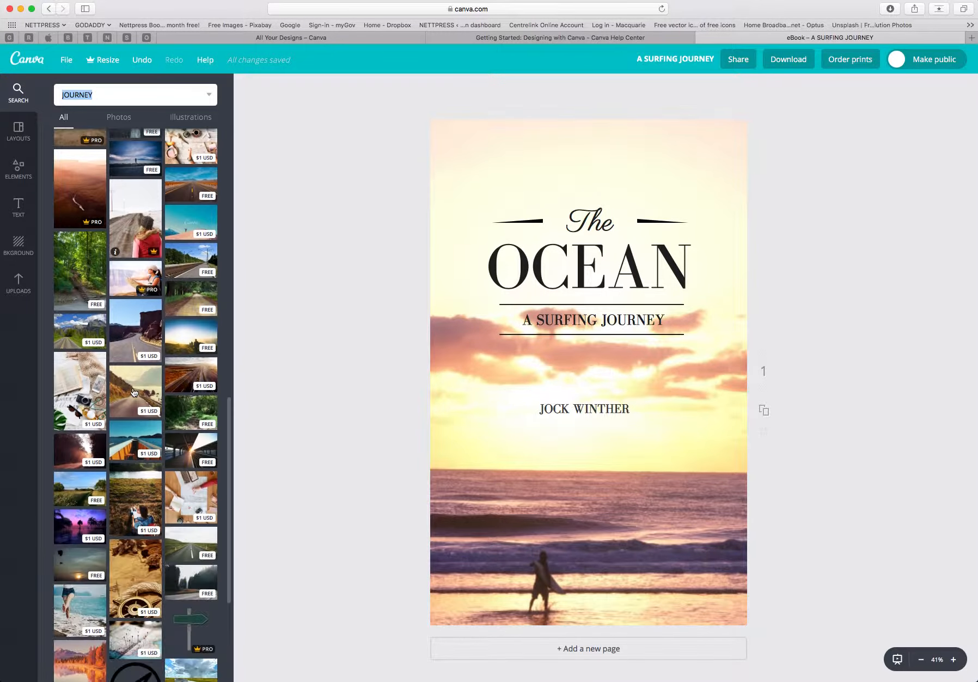
scroll(133, 391, down, 3)
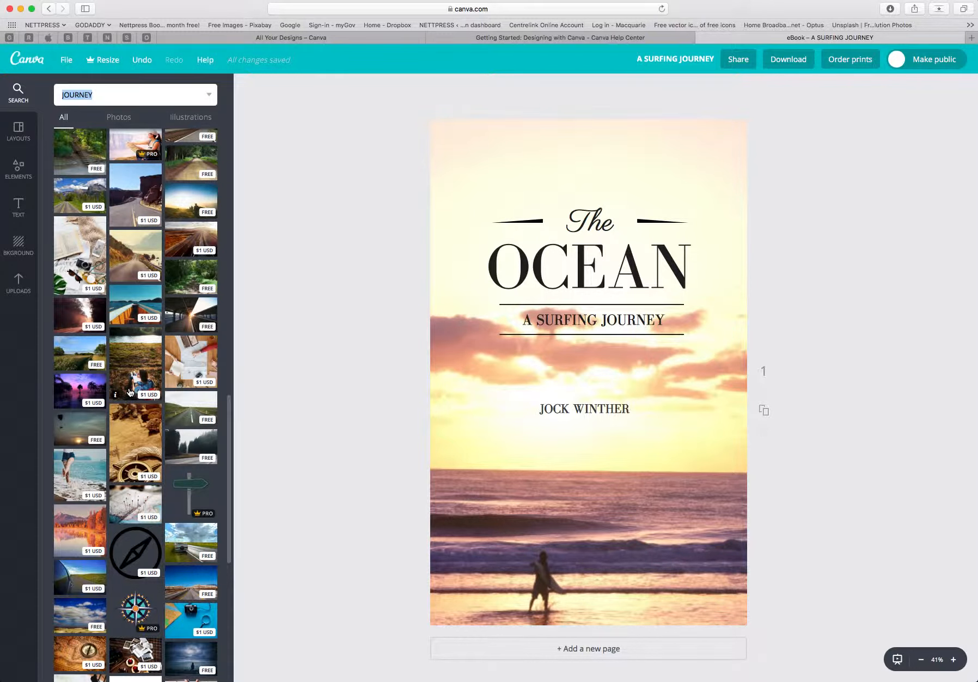
scroll(130, 393, down, 2)
scroll(130, 392, down, 5)
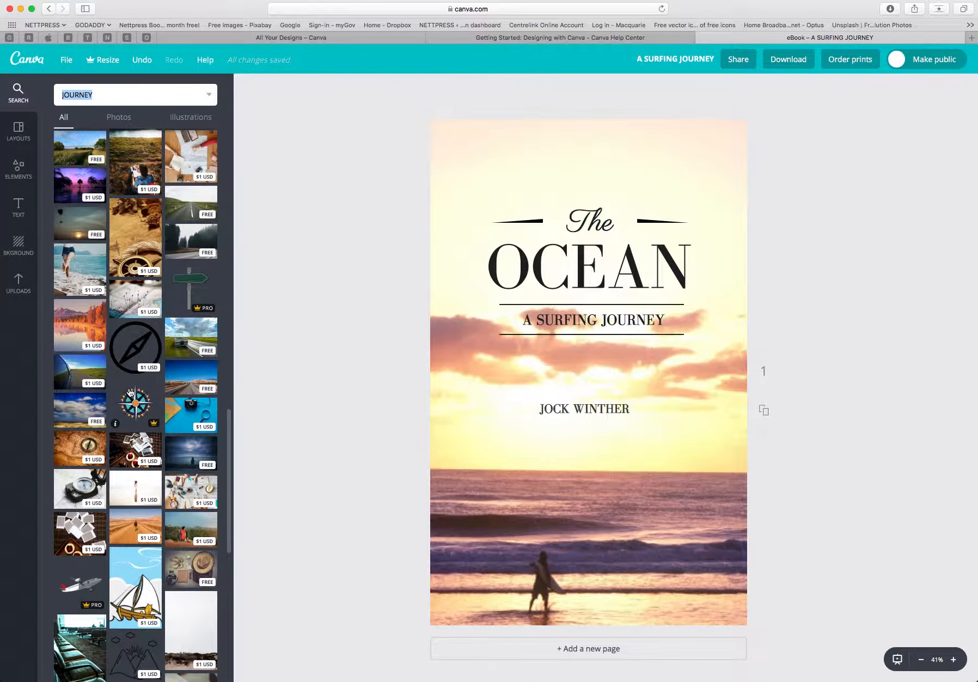
scroll(130, 392, up, 1)
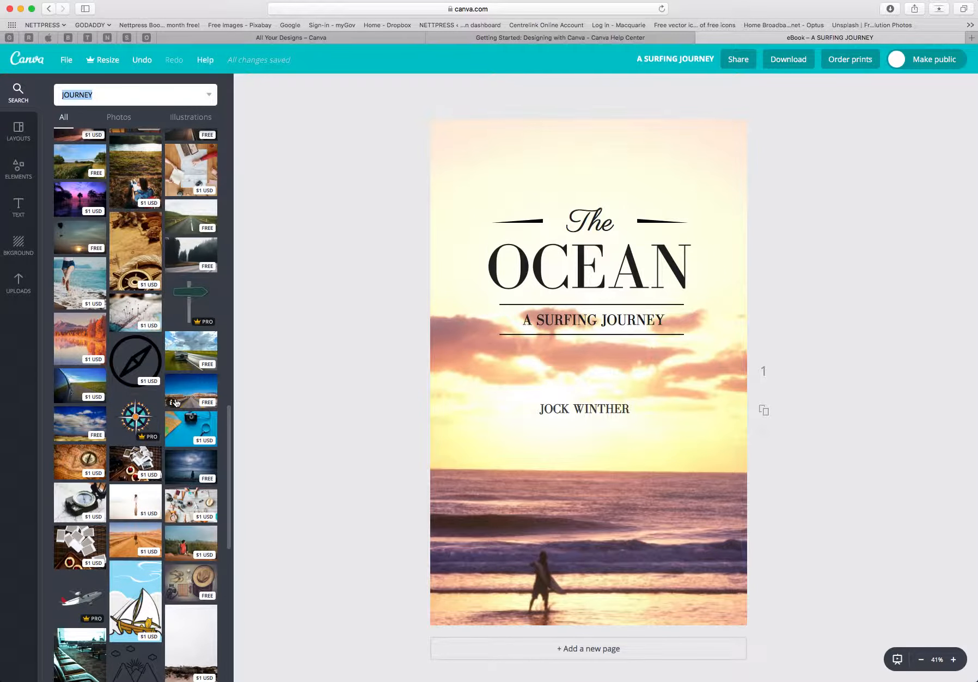
Add the desert road photo to the cover and enlarge it to fill the whole page.
click(176, 402)
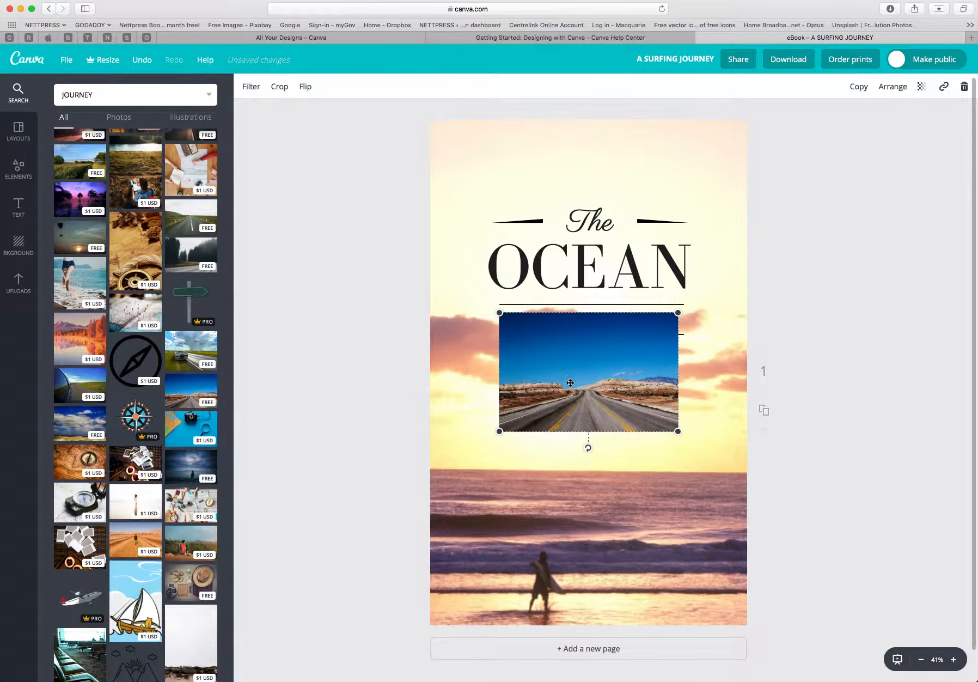
drag(570, 382, 388, 428)
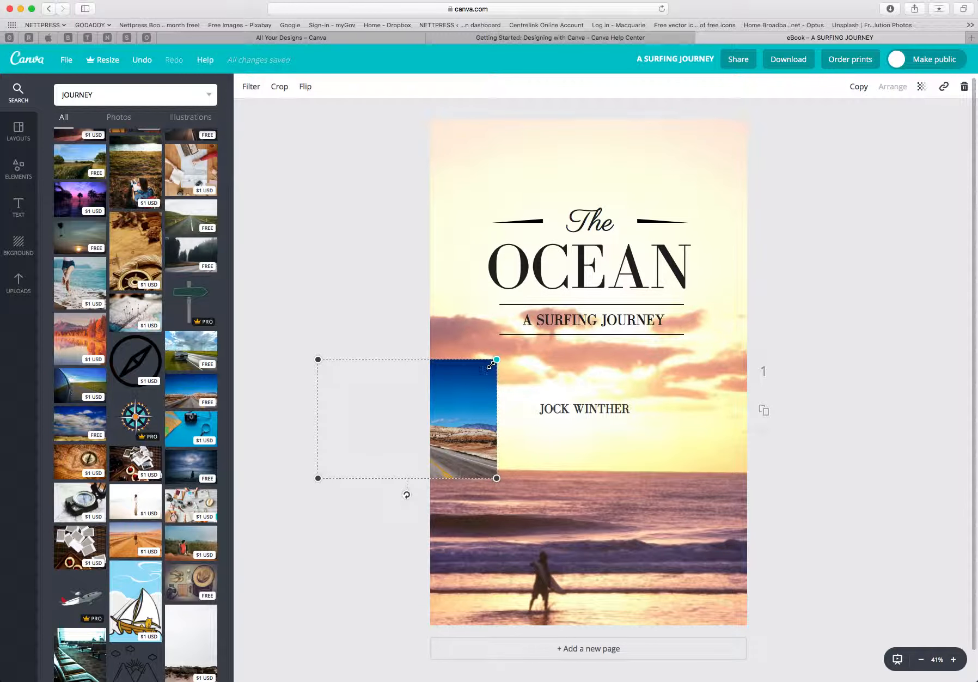
drag(497, 359, 765, 239)
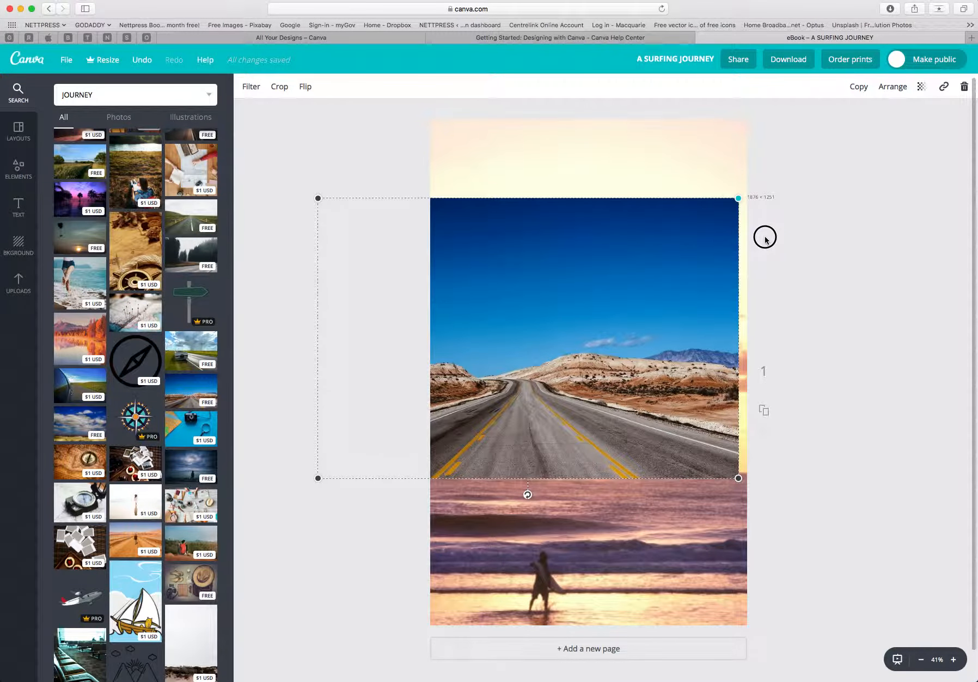
drag(673, 294, 698, 294)
drag(532, 302, 404, 291)
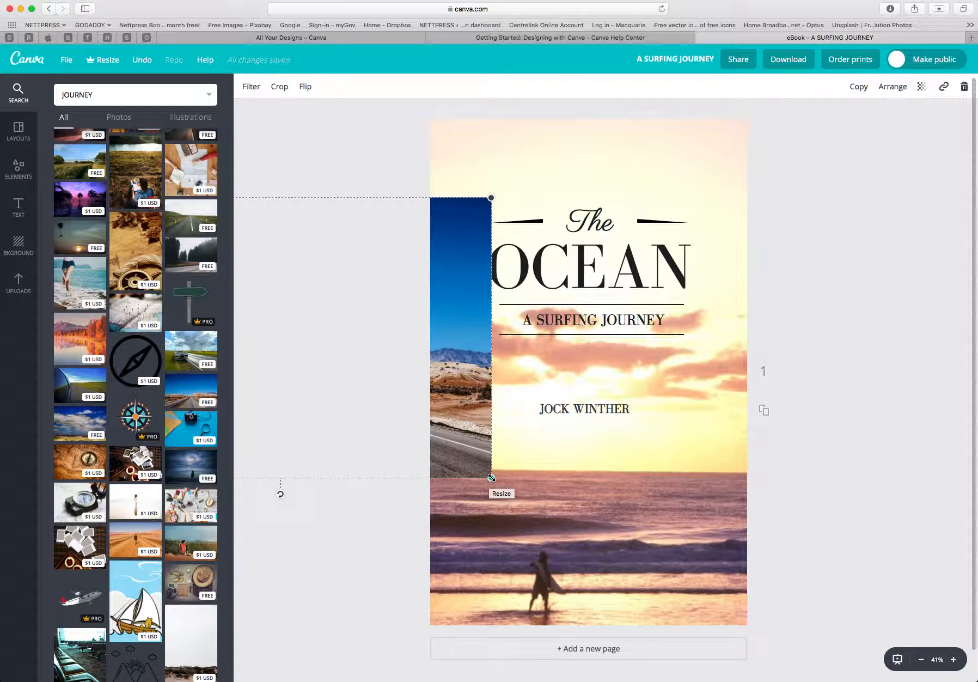
drag(492, 478, 810, 605)
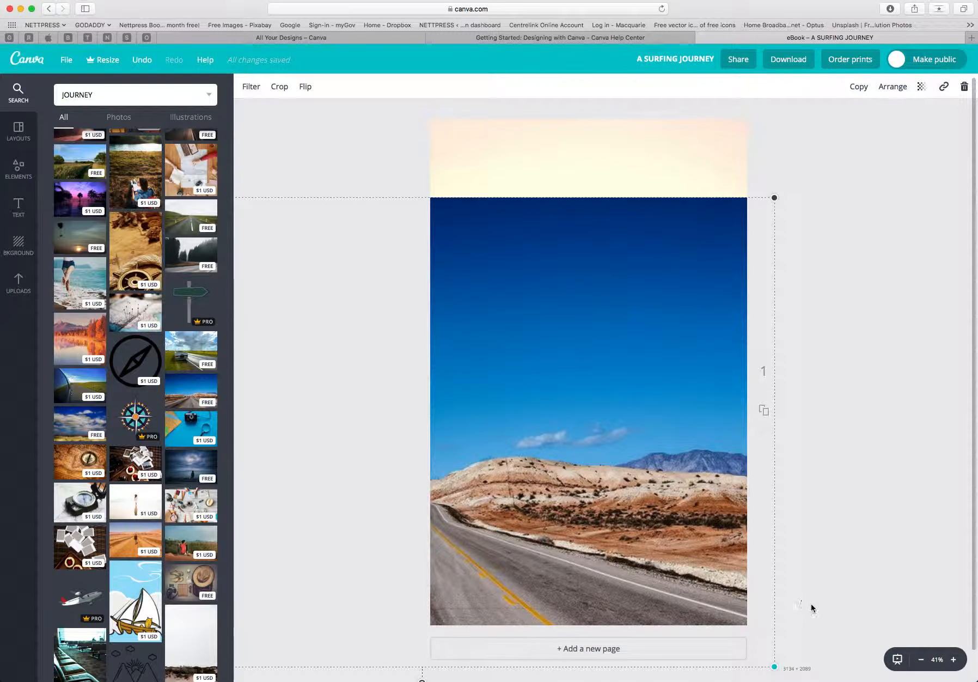
Enlarge the desert road photo and send it behind the cover text.
drag(775, 197, 818, 169)
drag(818, 169, 857, 222)
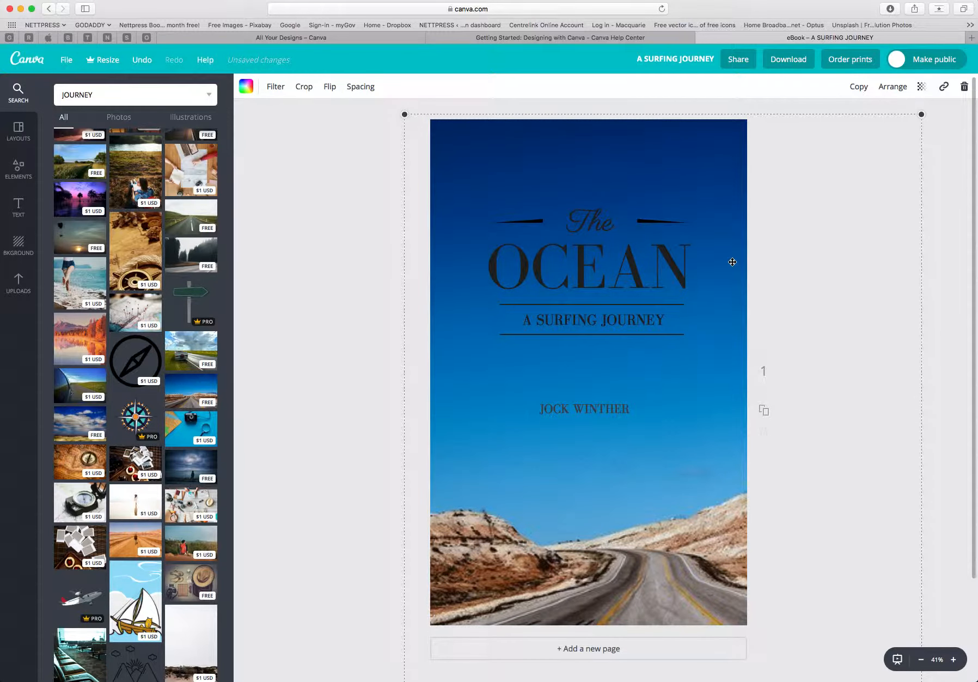
click(894, 87)
click(879, 121)
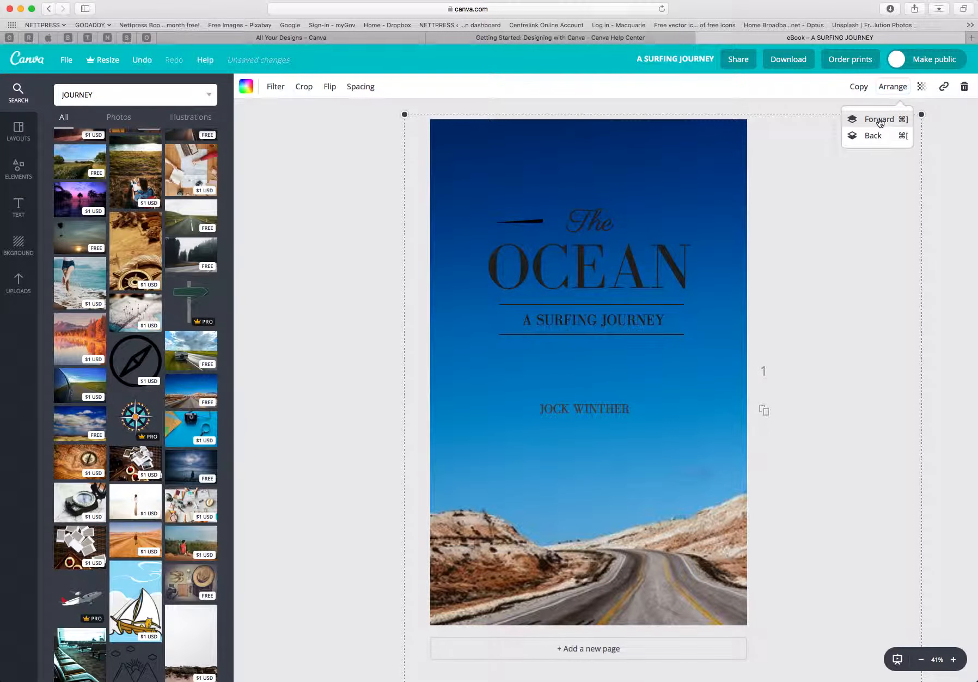
click(871, 137)
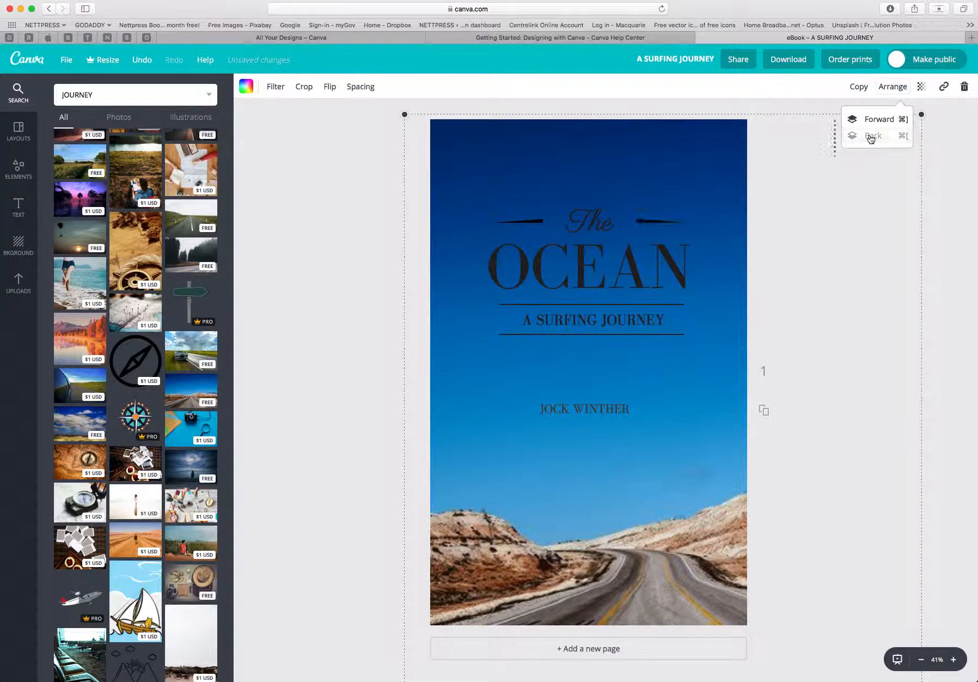
click(804, 128)
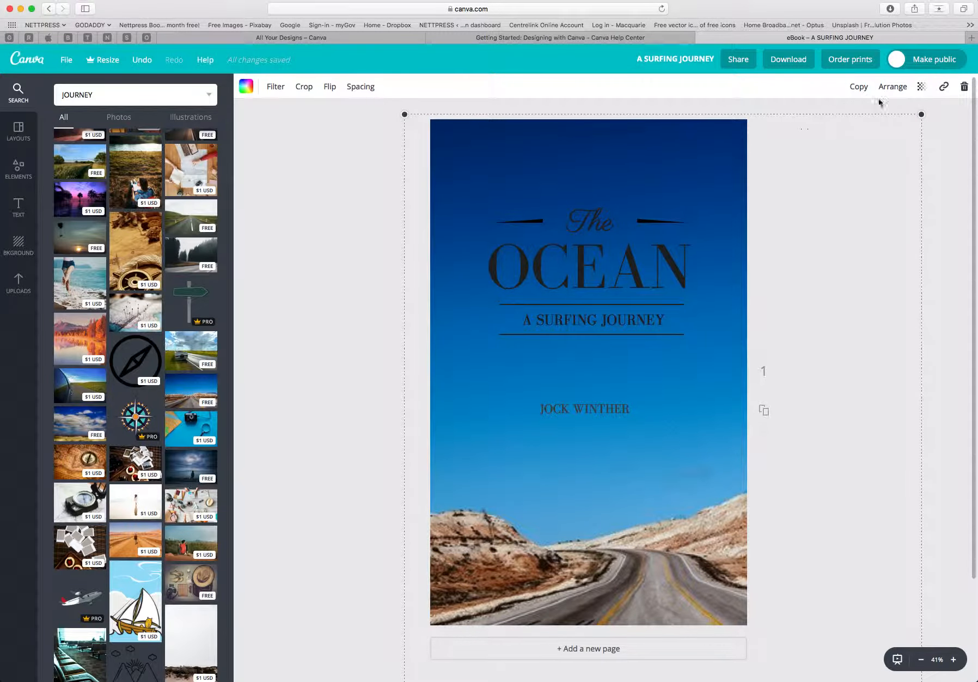
Undo the last two changes to the desert road photo.
click(922, 87)
mouse_move(901, 120)
mouse_down()
mouse_move(843, 123)
mouse_move(909, 124)
mouse_up()
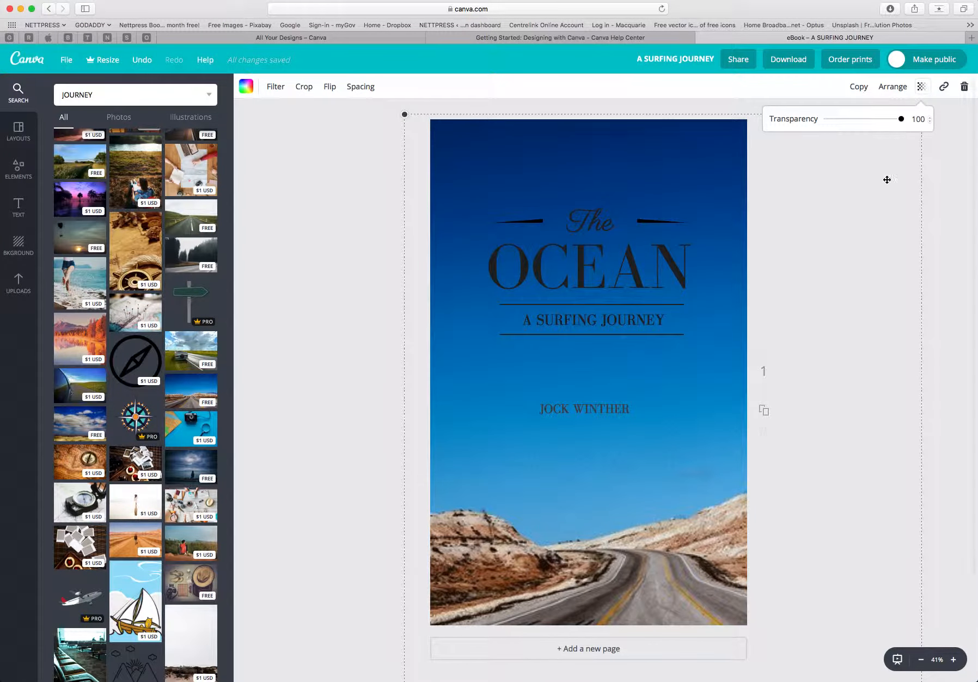
click(937, 244)
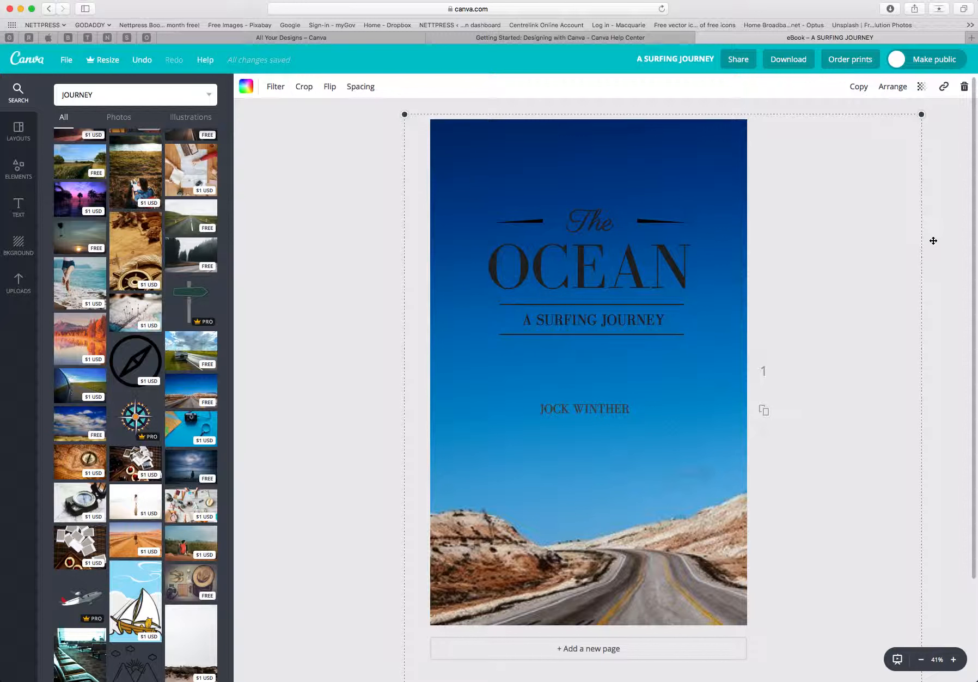
key(super+z)
key(super+z)
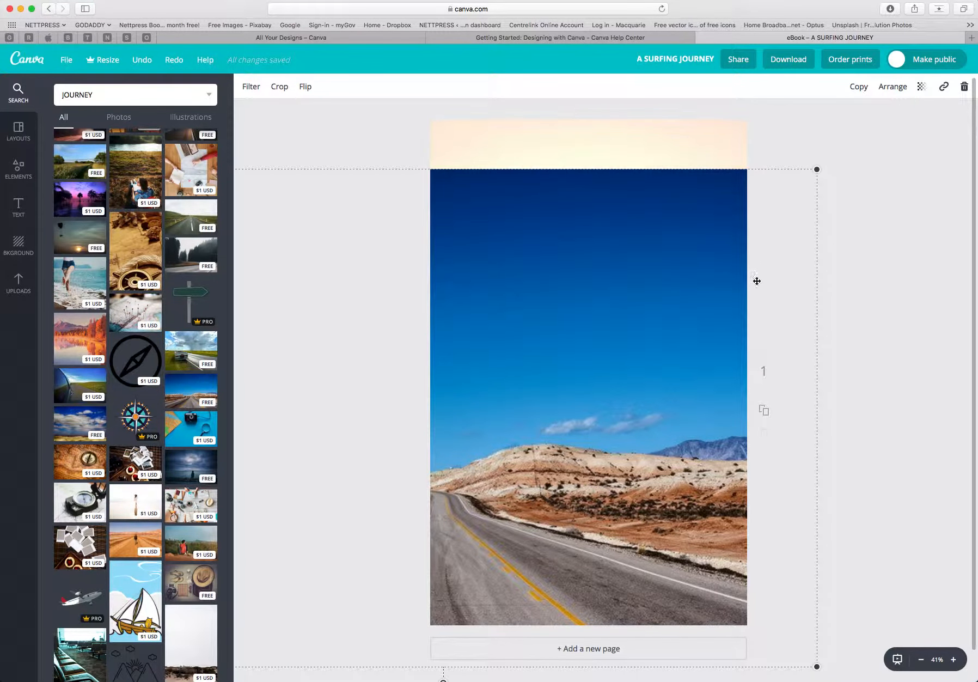
Send the desert road photo back behind all the cover text.
click(894, 87)
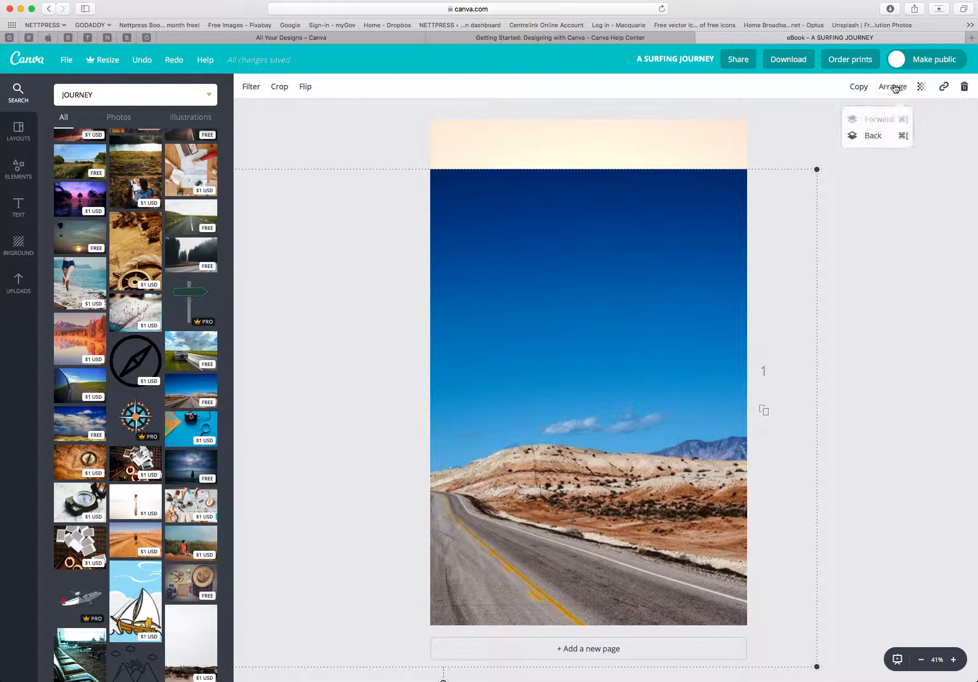
click(871, 137)
click(872, 136)
click(872, 136)
click(872, 136)
click(871, 136)
click(872, 136)
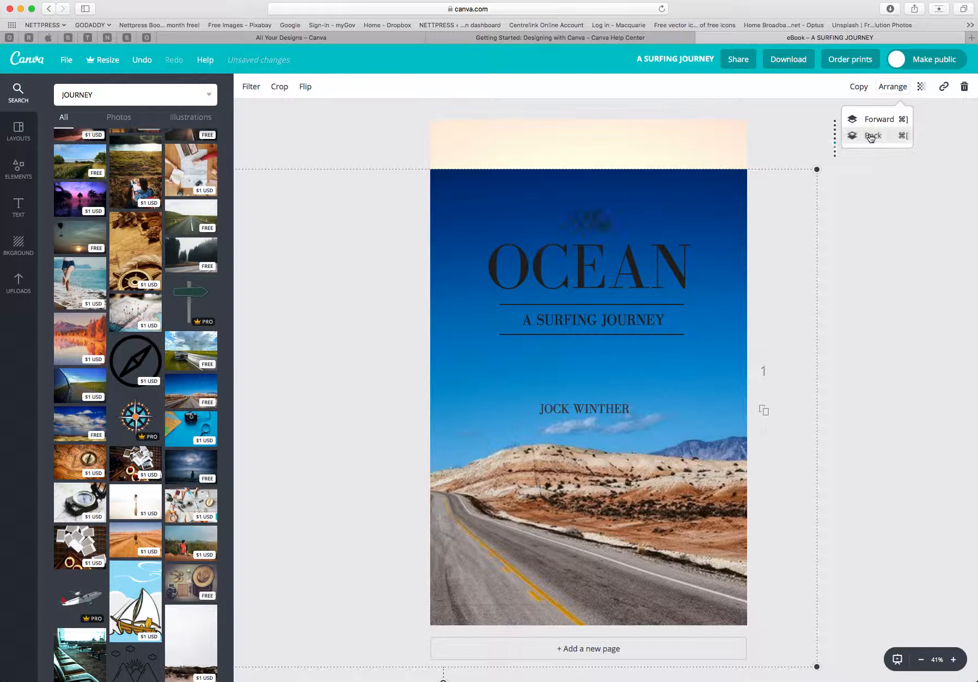
click(871, 136)
click(871, 137)
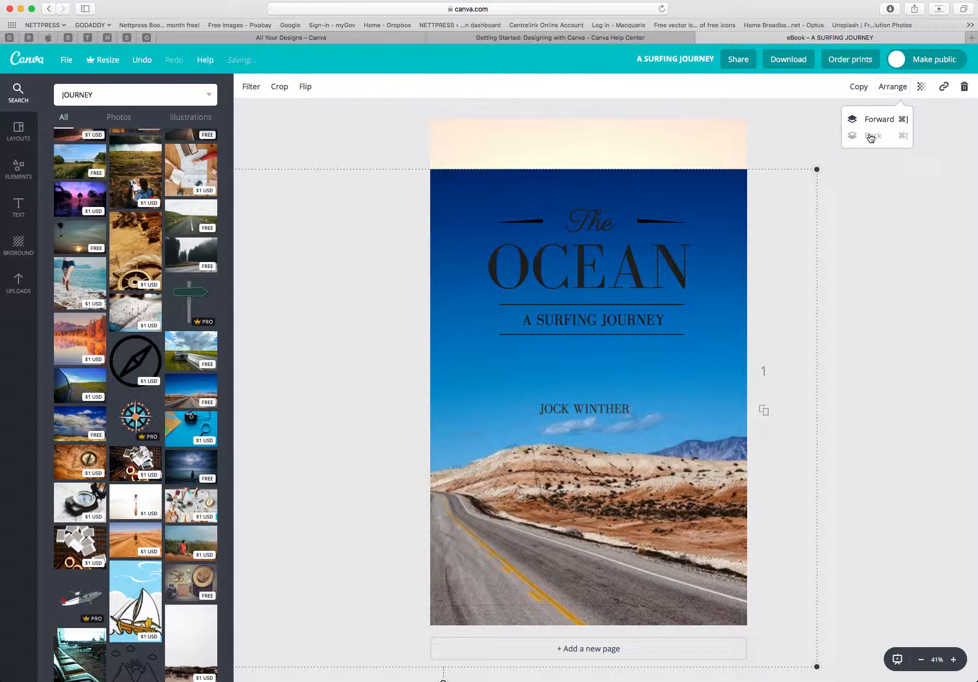
Set the desert road photo's transparency to 42.
click(922, 87)
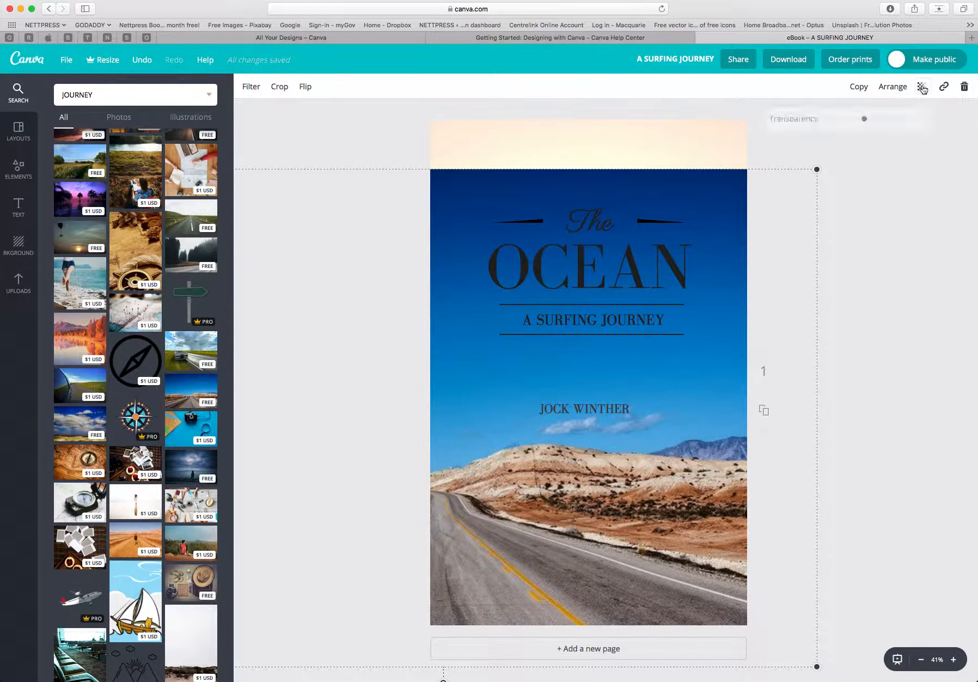
drag(918, 120, 859, 123)
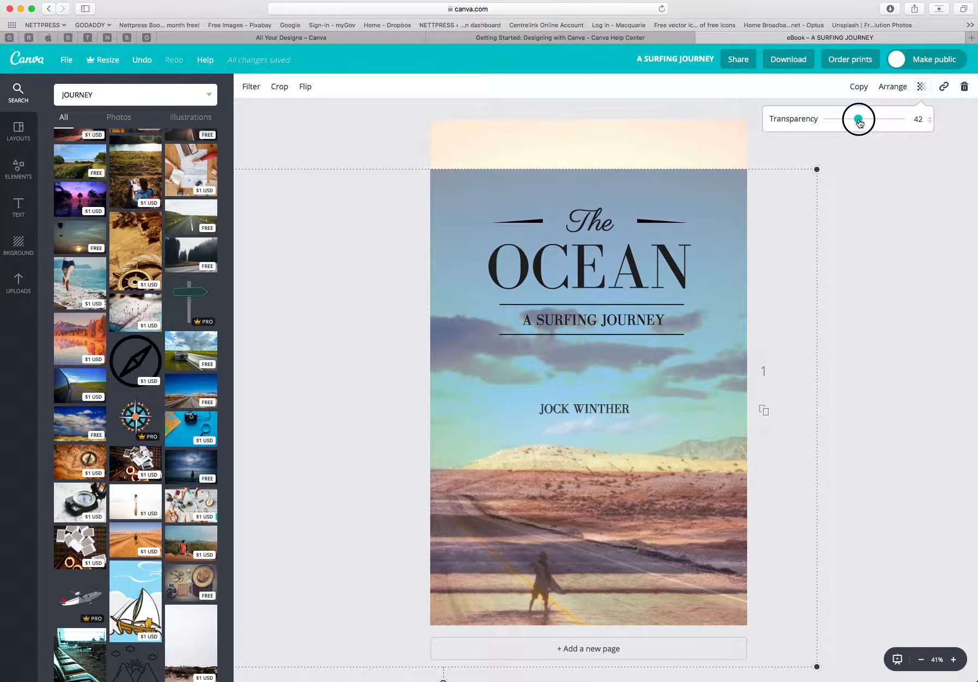
click(828, 168)
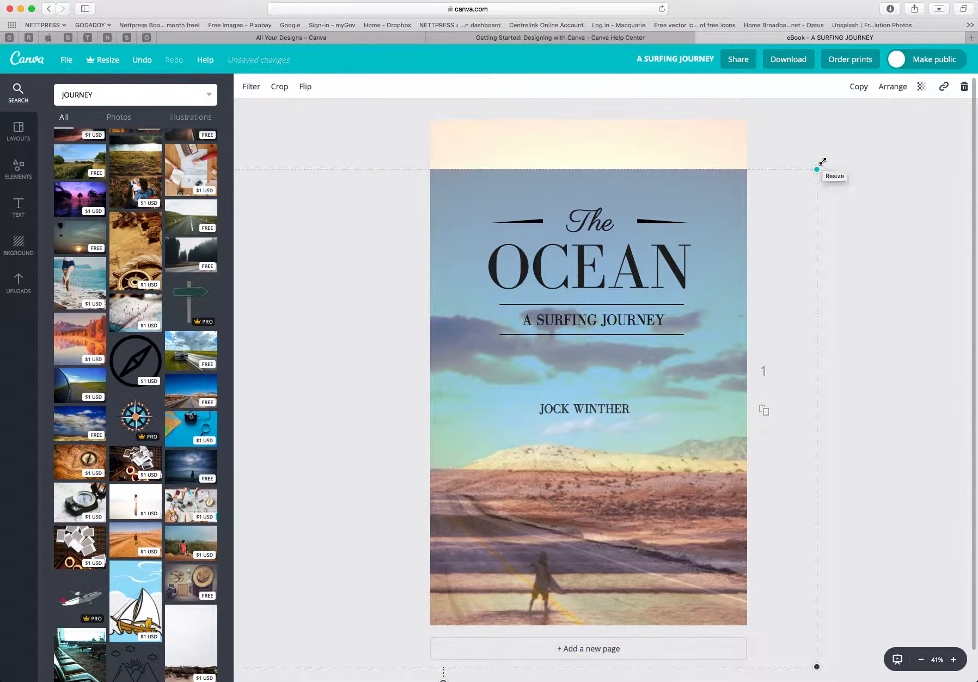
drag(822, 162, 824, 104)
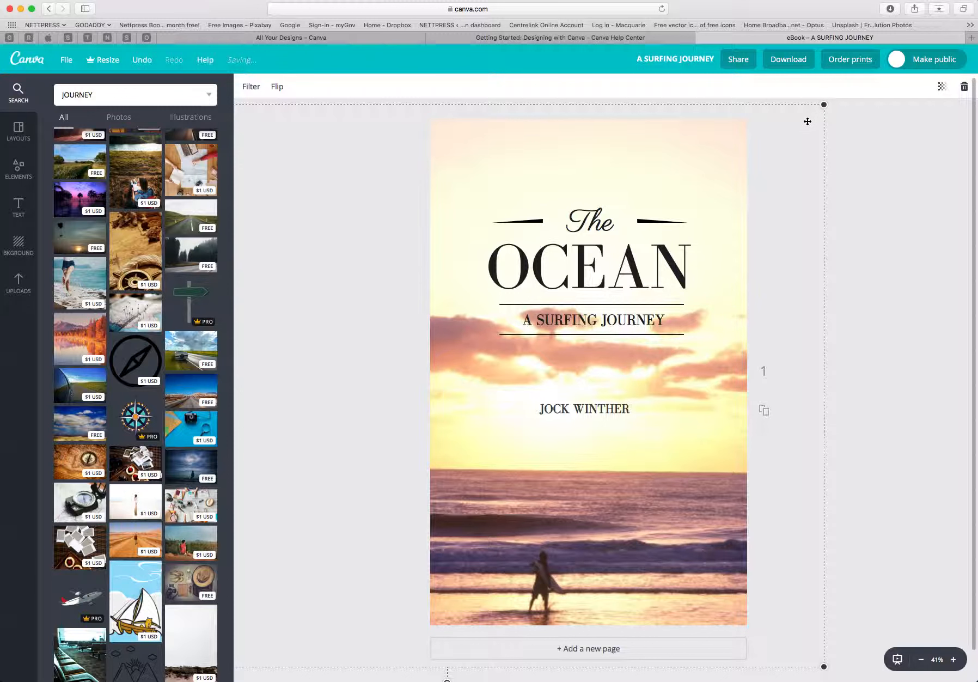
key(super+z)
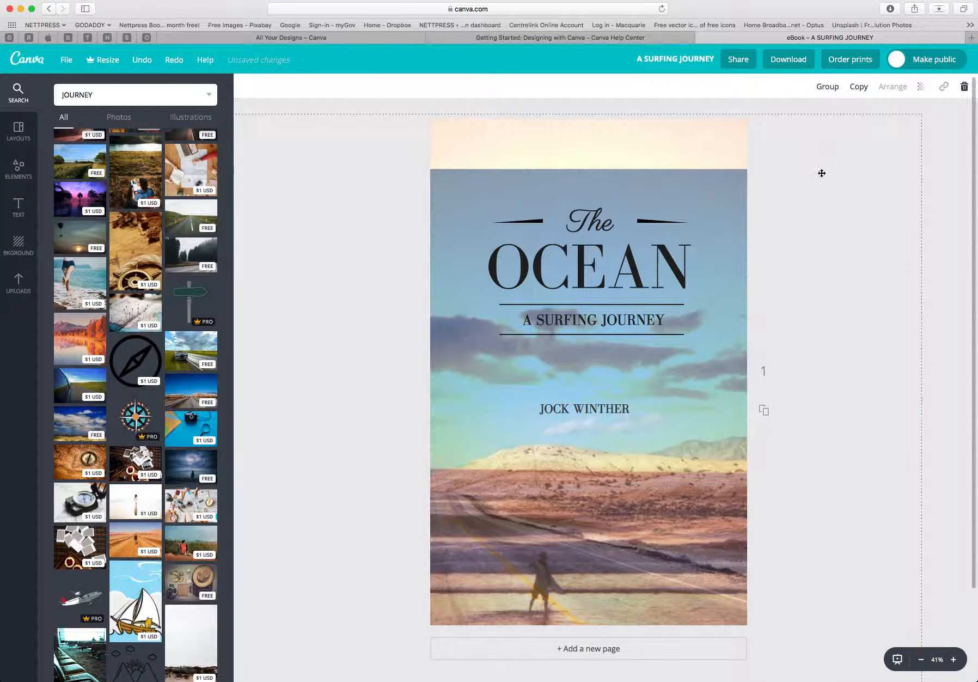
Clear the JOURNEY term from the image search field.
click(941, 227)
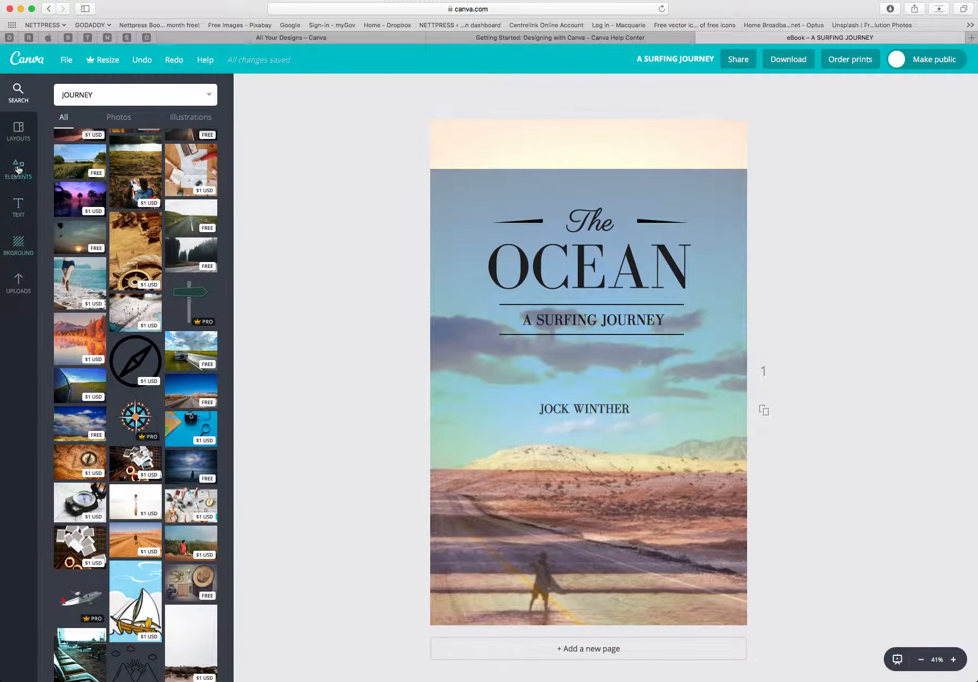
click(21, 133)
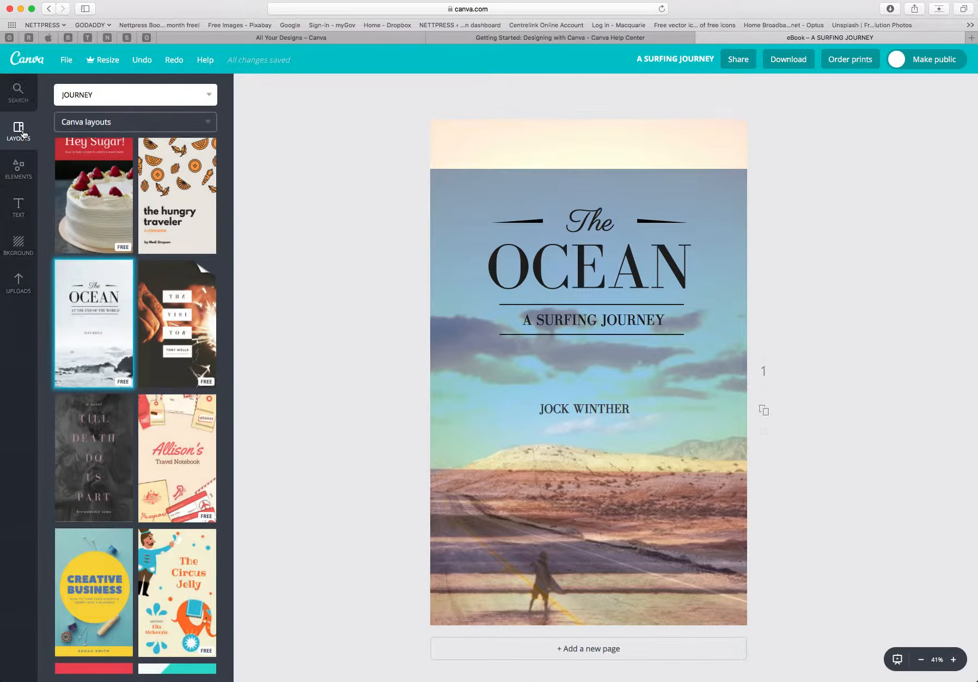
key(Return)
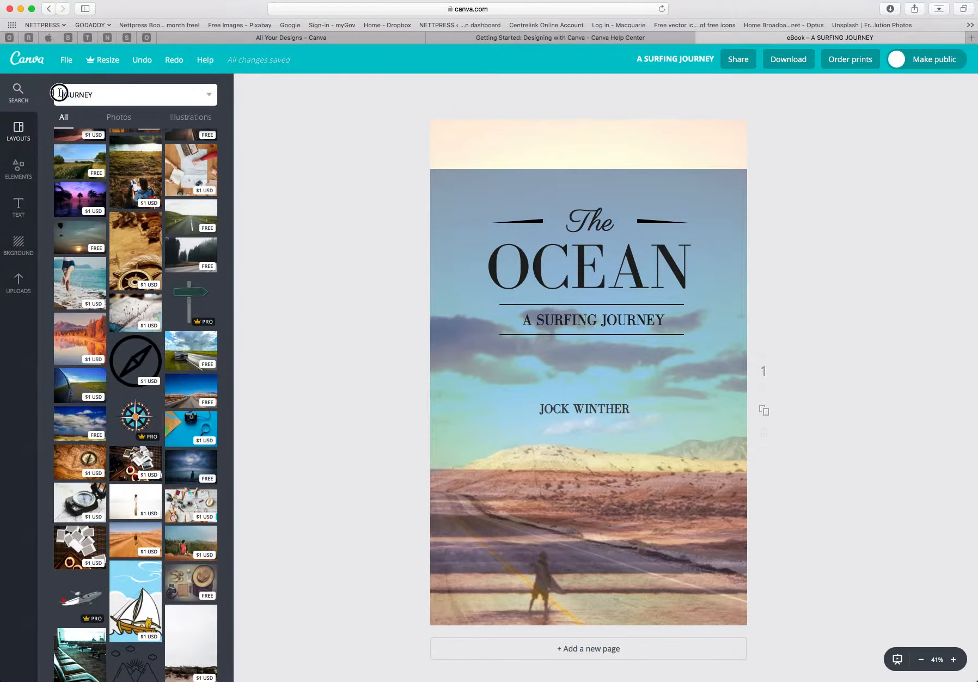
drag(112, 95, 41, 96)
key(BackSpace)
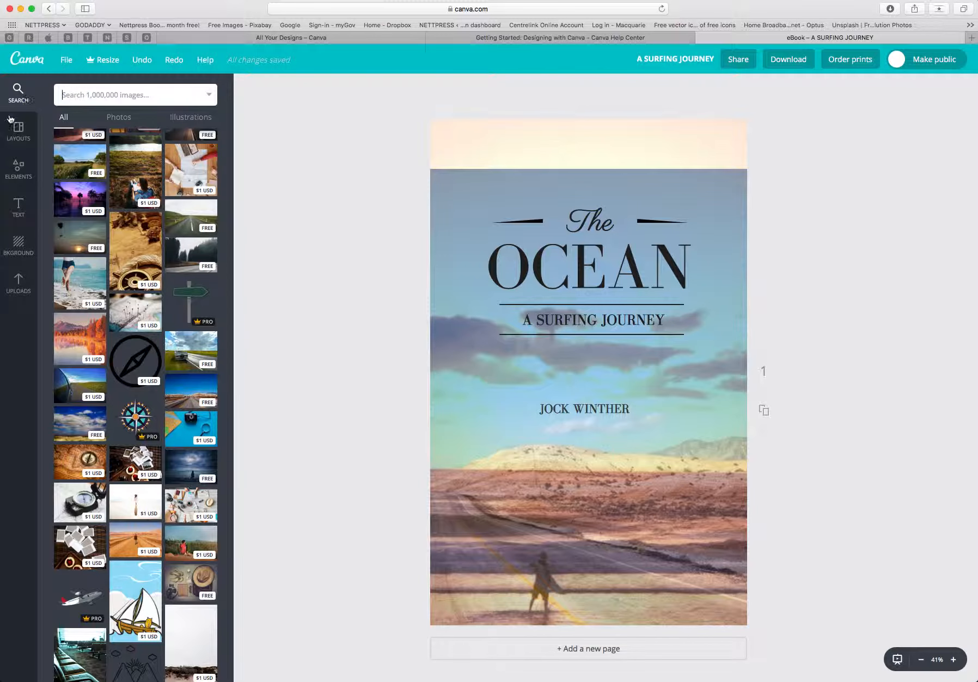
Browse the cover layouts and apply the ADELAIDE layout, replacing the current page content.
click(16, 131)
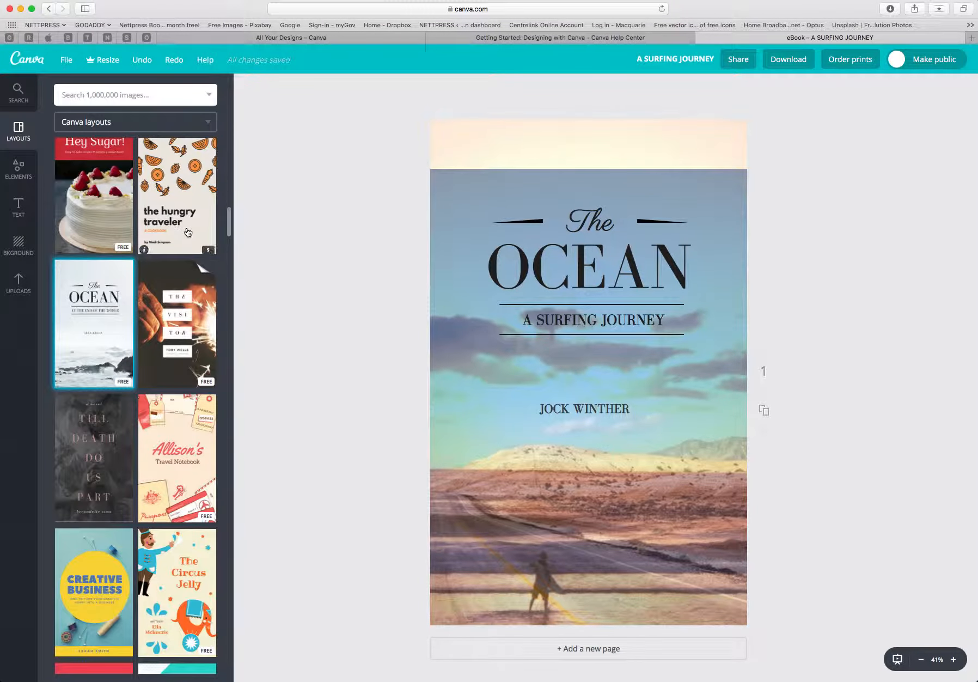
scroll(180, 249, down, 15)
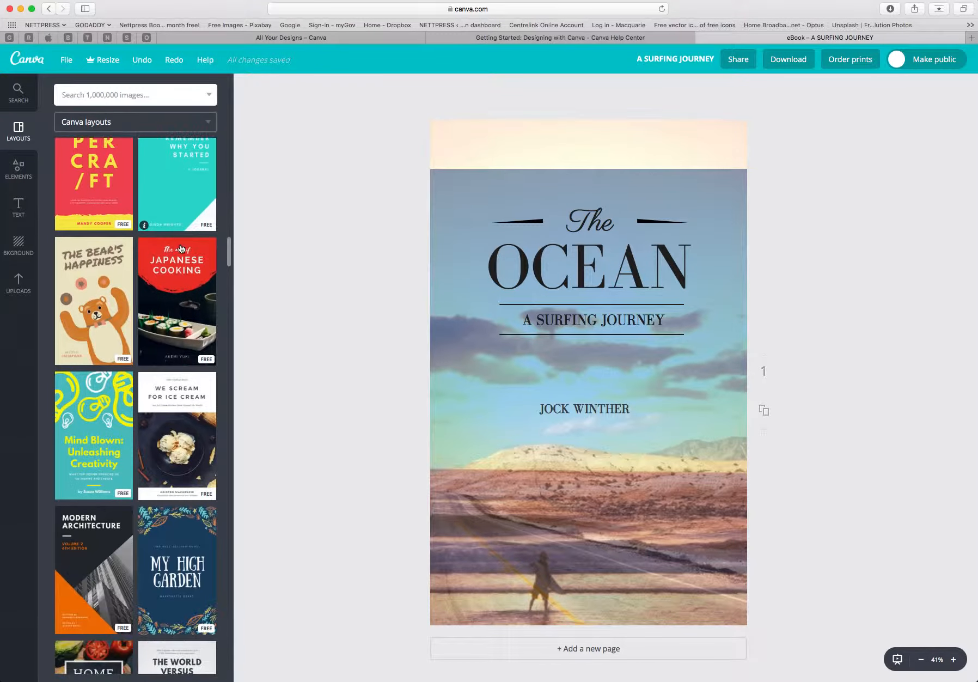
scroll(181, 249, down, 8)
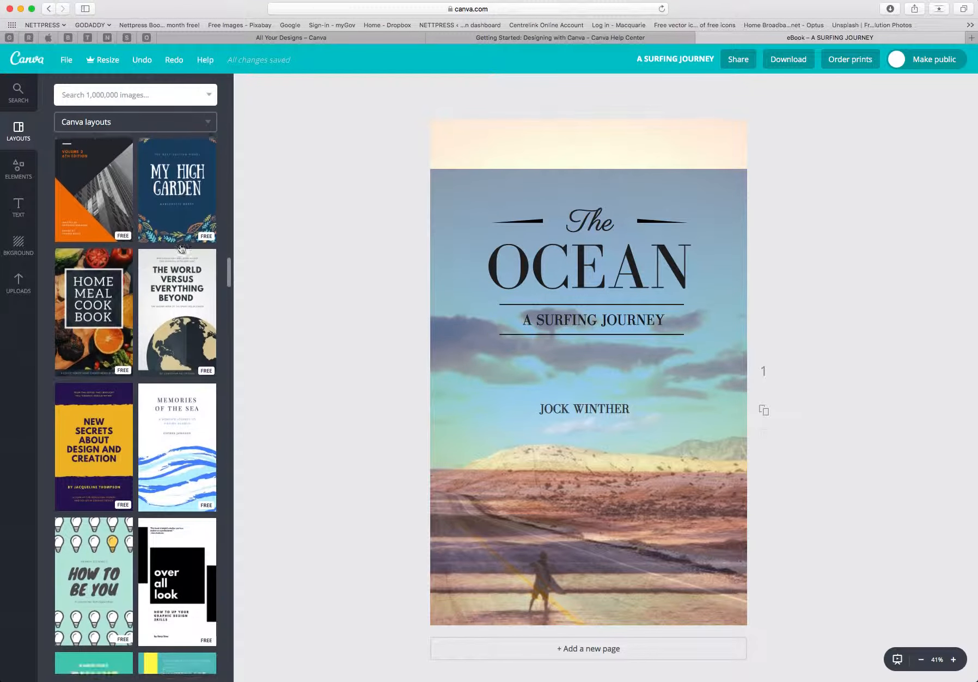
scroll(180, 249, down, 10)
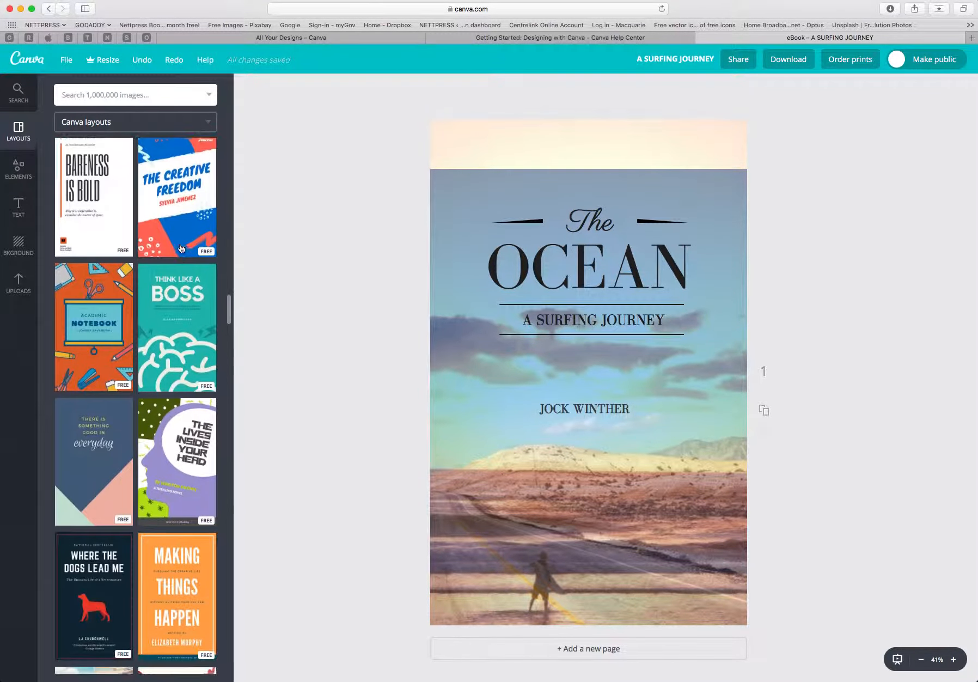
scroll(181, 249, down, 9)
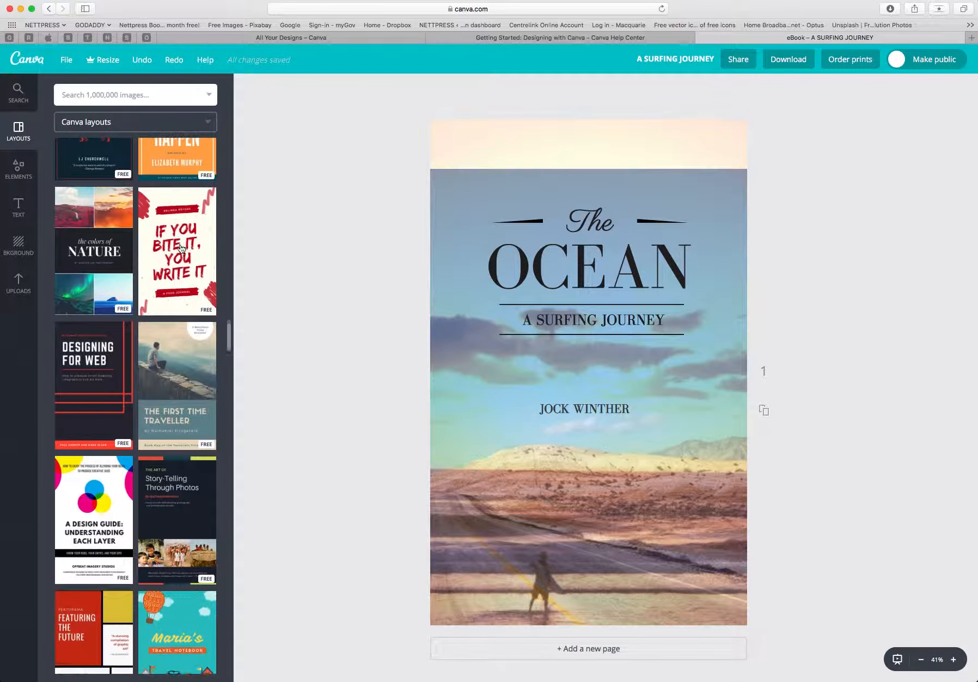
scroll(180, 249, down, 8)
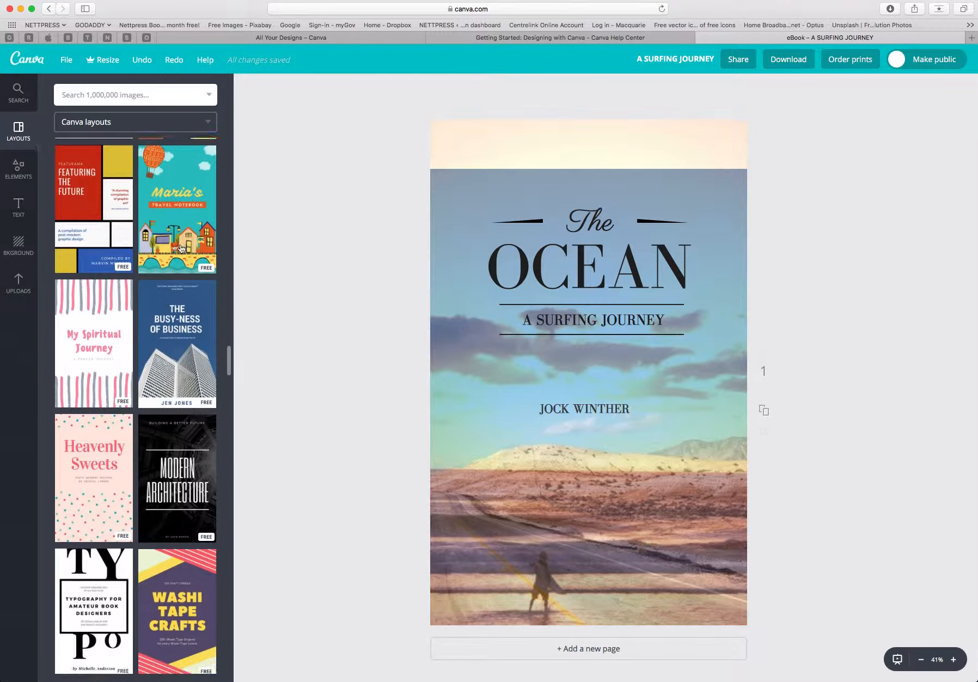
scroll(181, 248, down, 8)
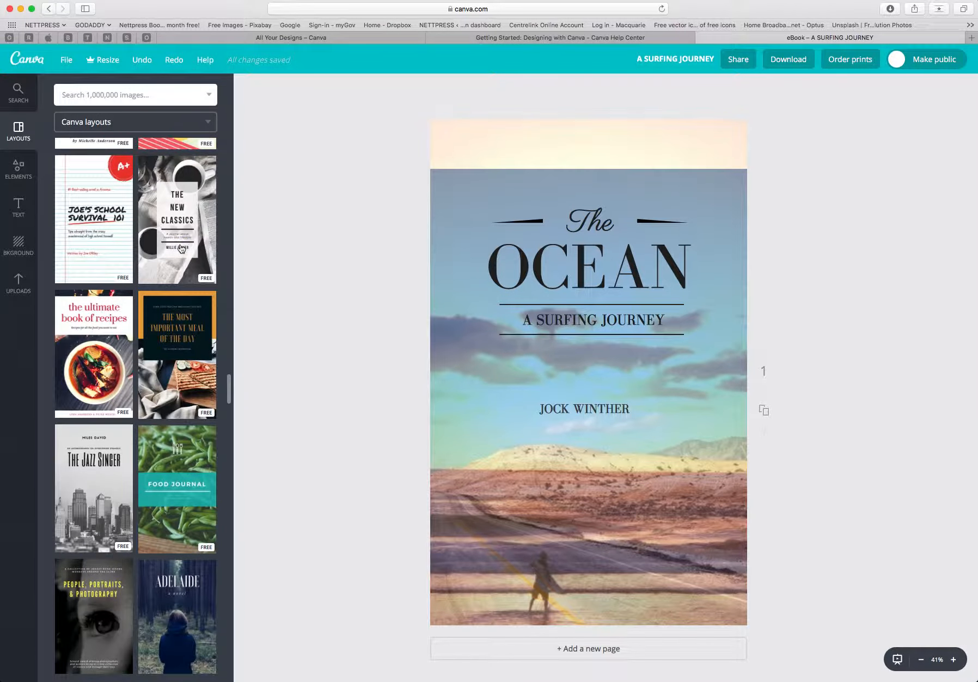
scroll(181, 249, down, 5)
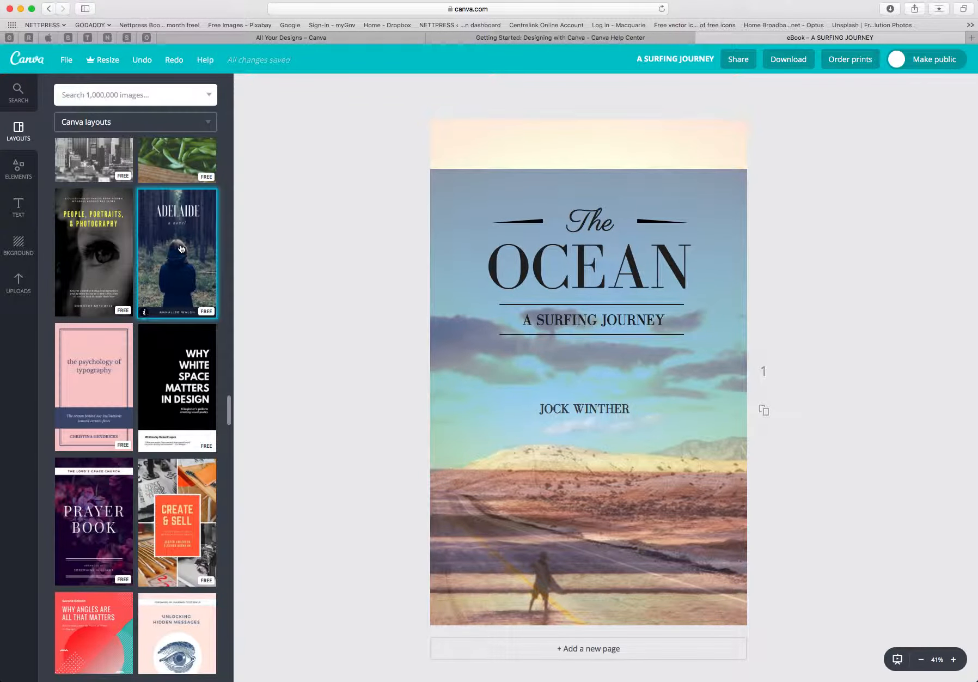
click(181, 249)
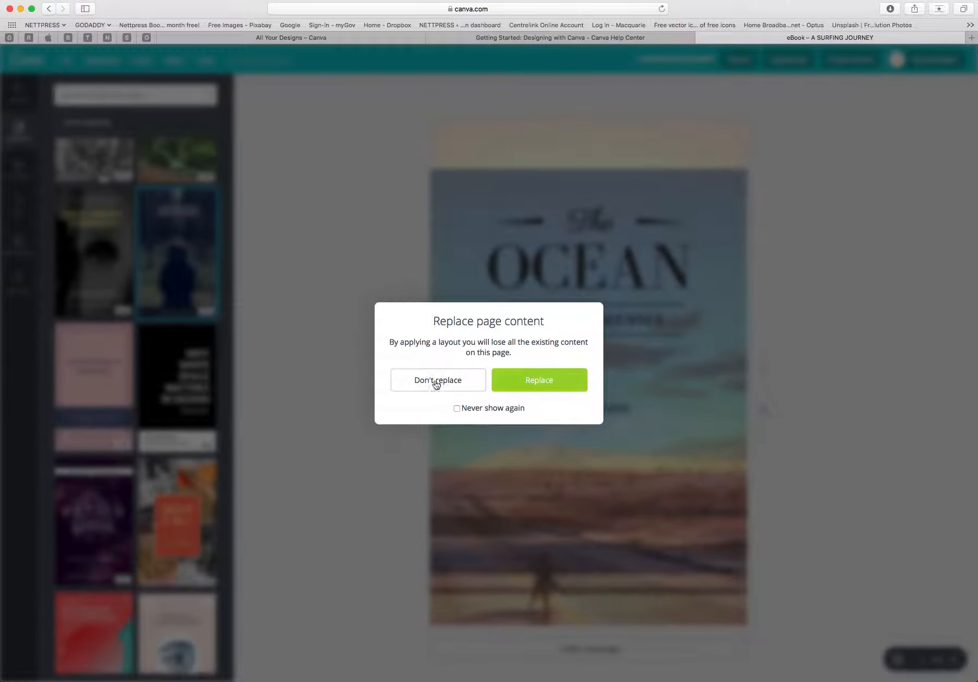
click(550, 382)
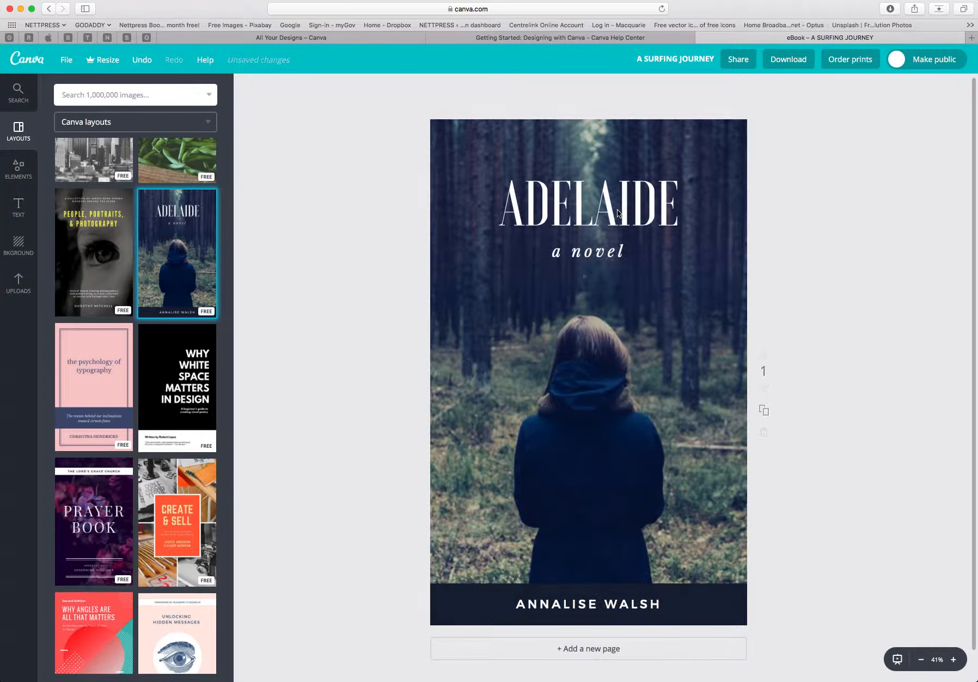
Replace the cover title with ALONE.
click(671, 209)
click(679, 210)
click(507, 207)
drag(507, 207, 673, 209)
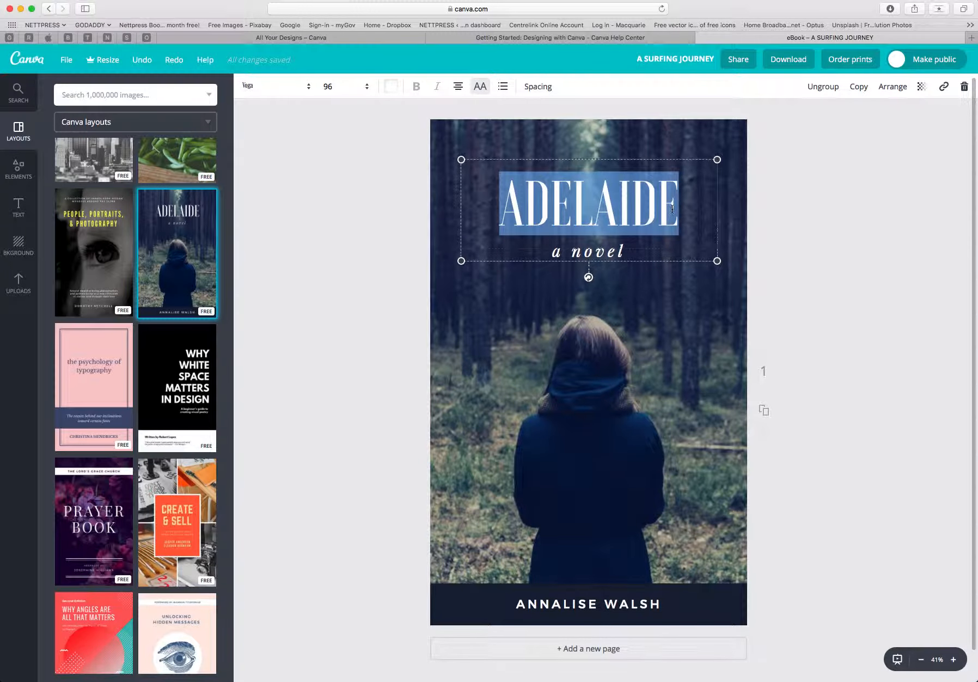
text(ALONE)
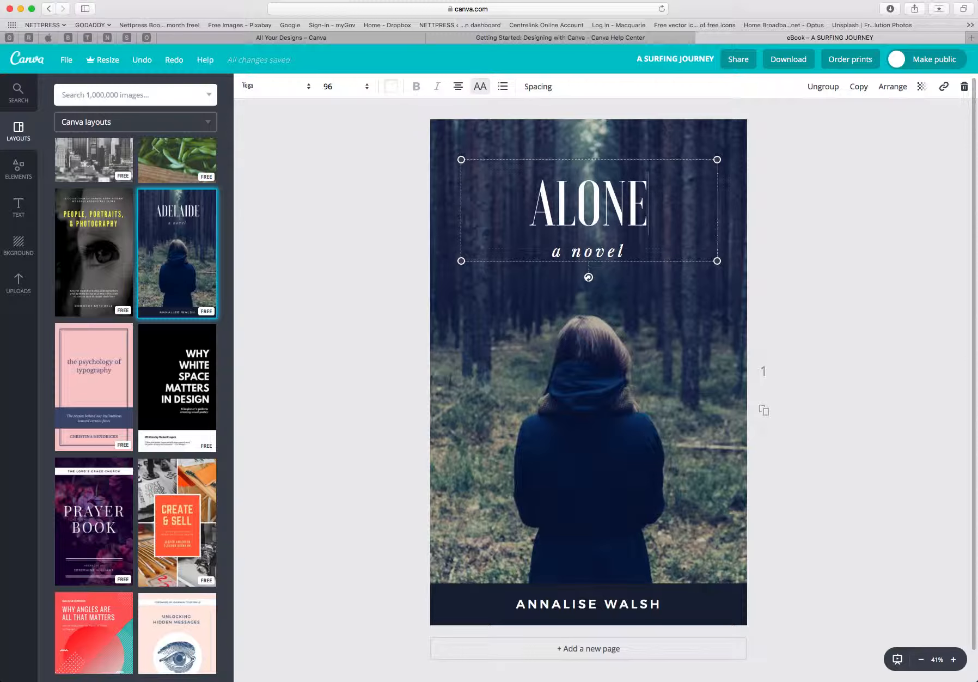
Replace the subtitle under the title with a surfing journey.
click(625, 250)
click(625, 251)
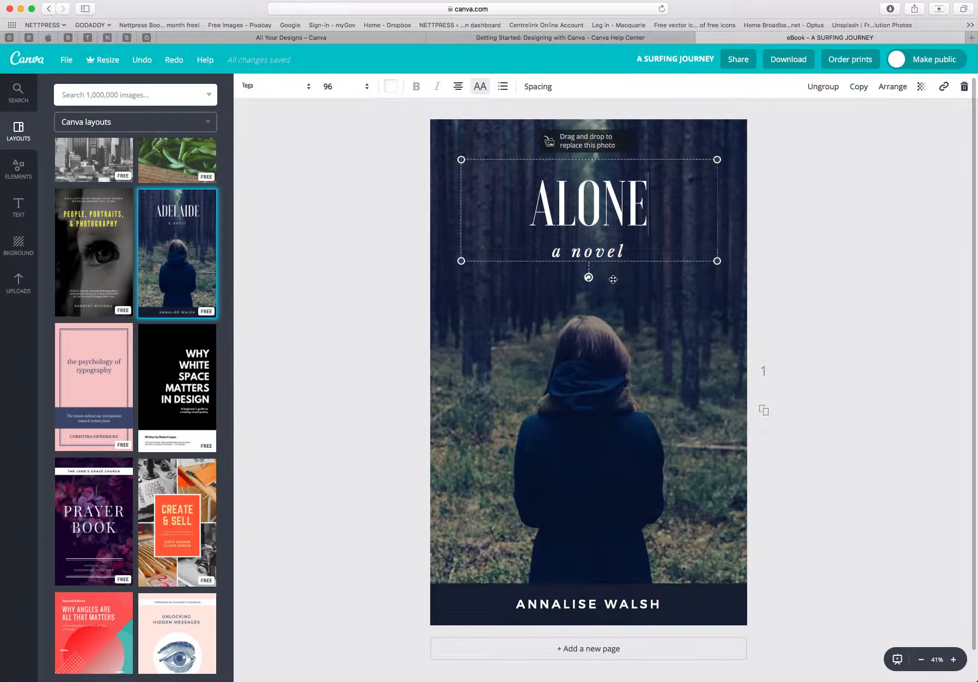
click(612, 273)
click(621, 252)
click(620, 252)
key(ctrl+z)
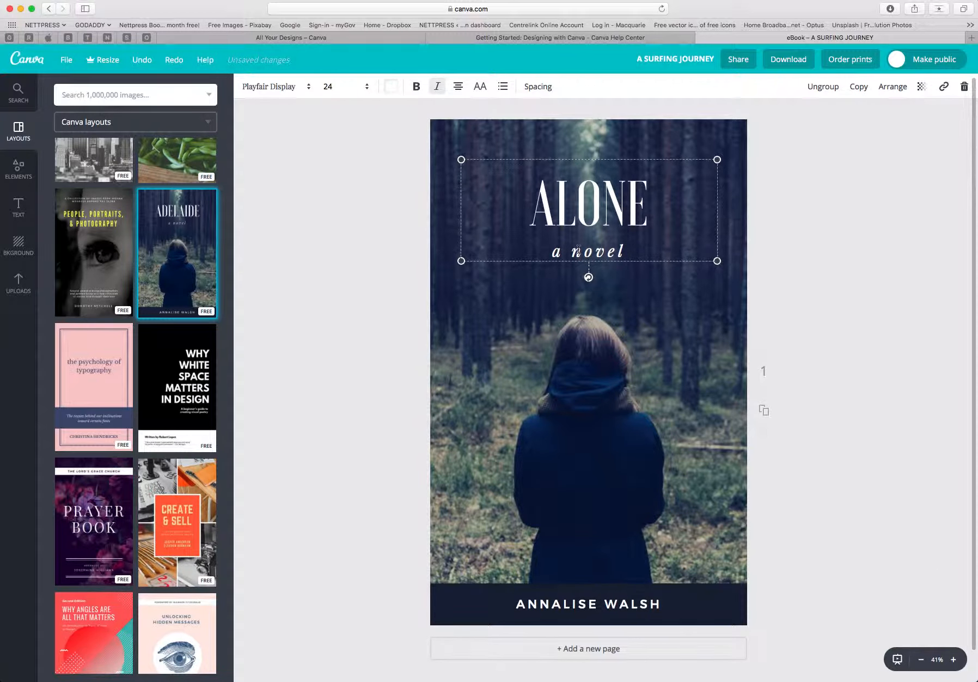
key(Delete)
key(Delete)
key(Delete)
key(Delete)
key(Delete)
text(surfin)
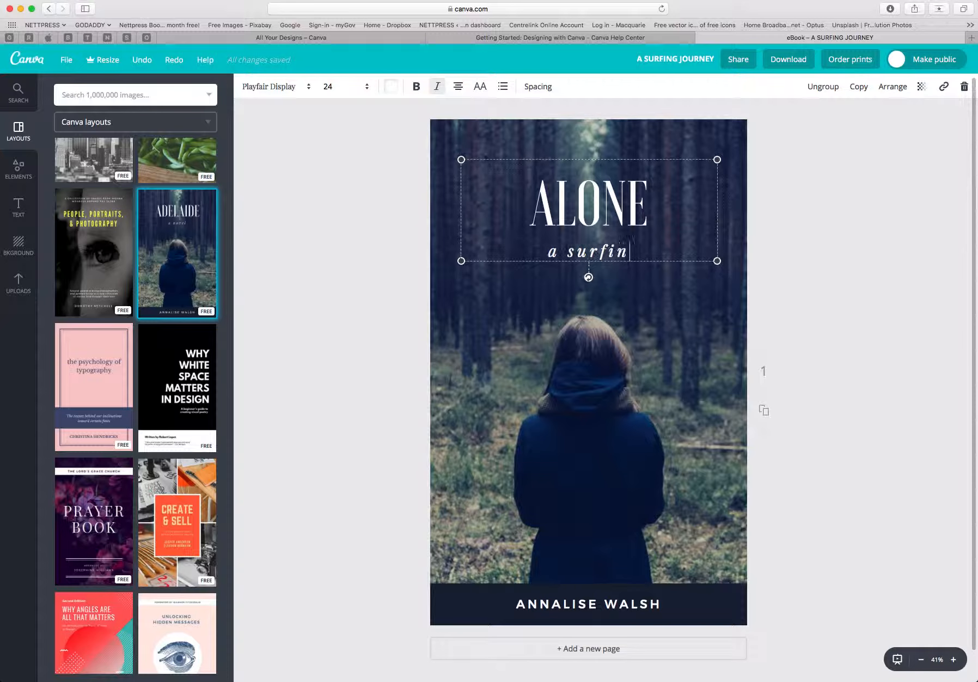
text(g jour)
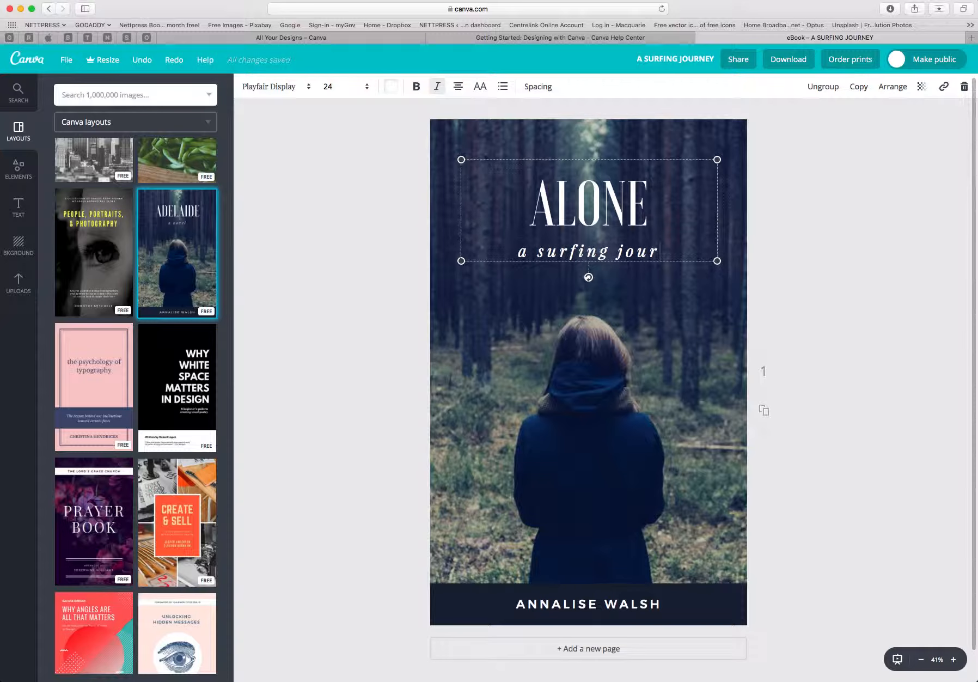
text(ney)
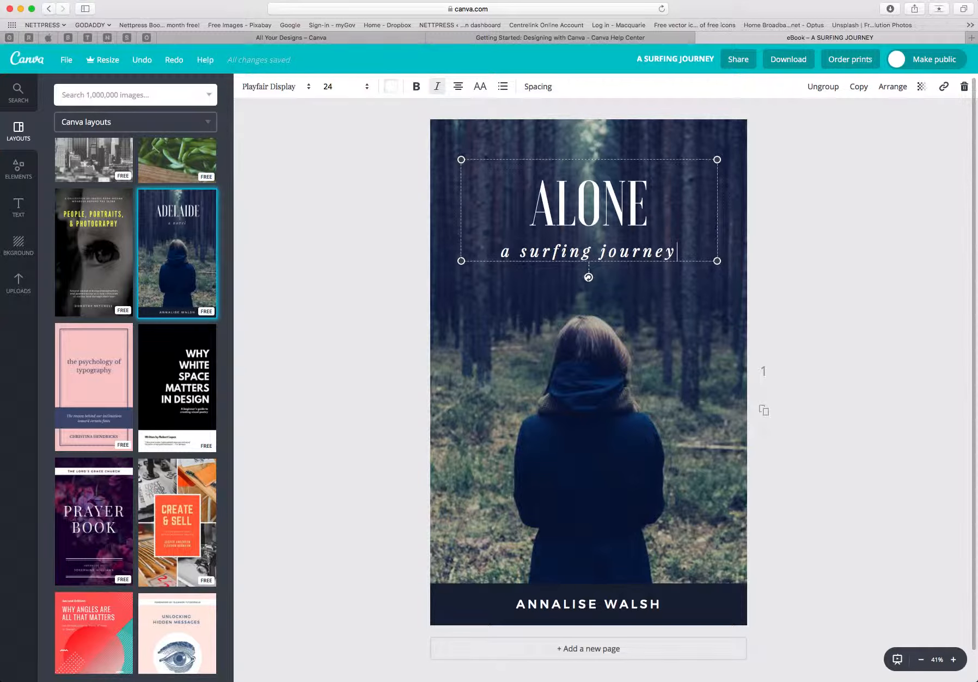
click(806, 391)
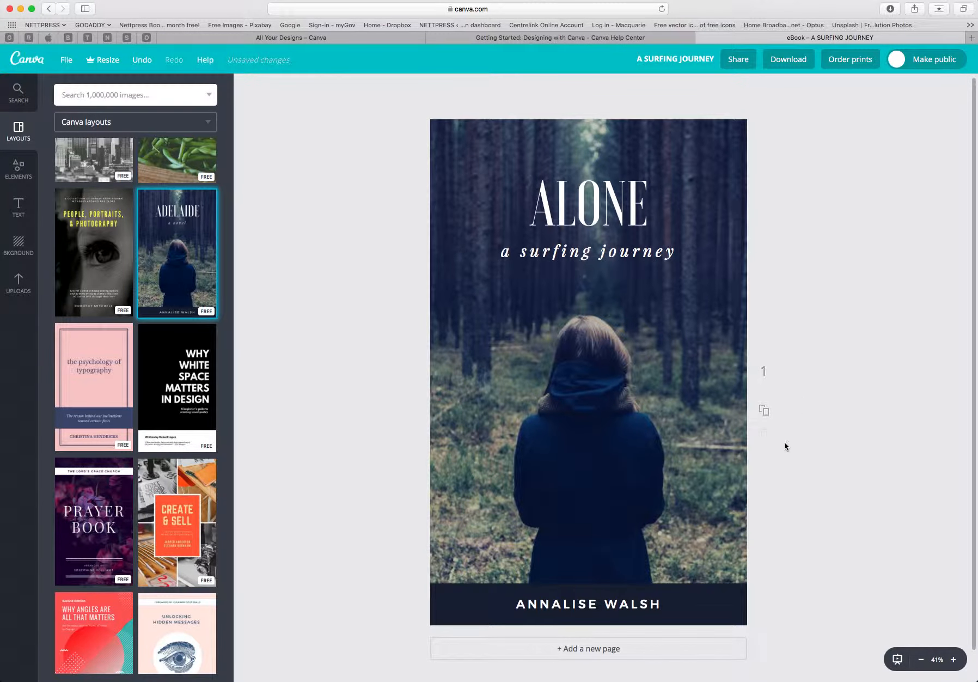
Replace the author name at the foot of the cover with the new author's name.
click(595, 604)
click(526, 603)
drag(527, 603, 662, 603)
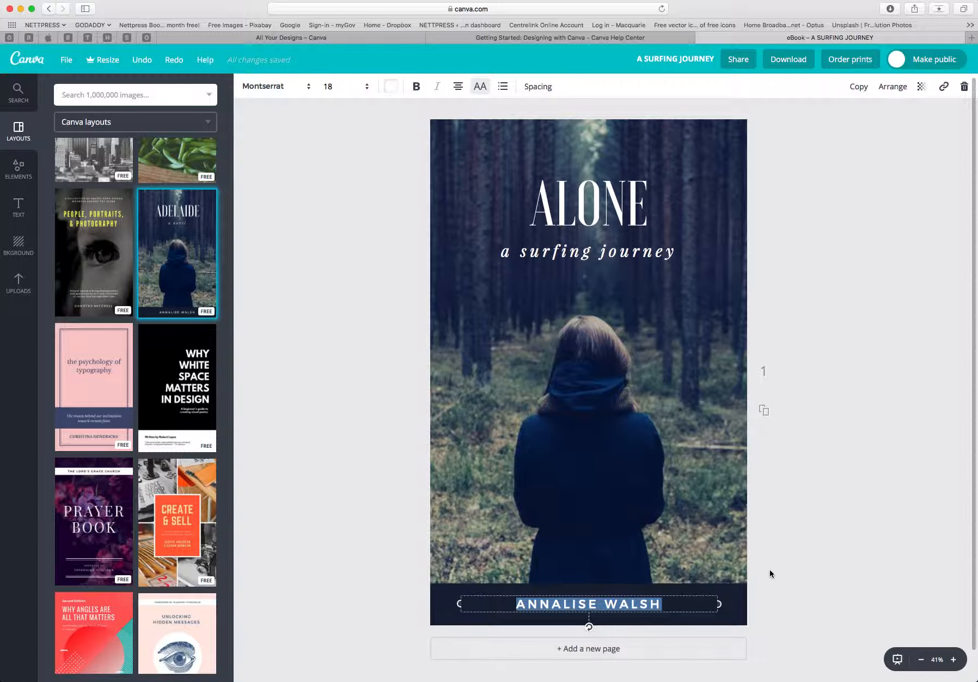
click(798, 572)
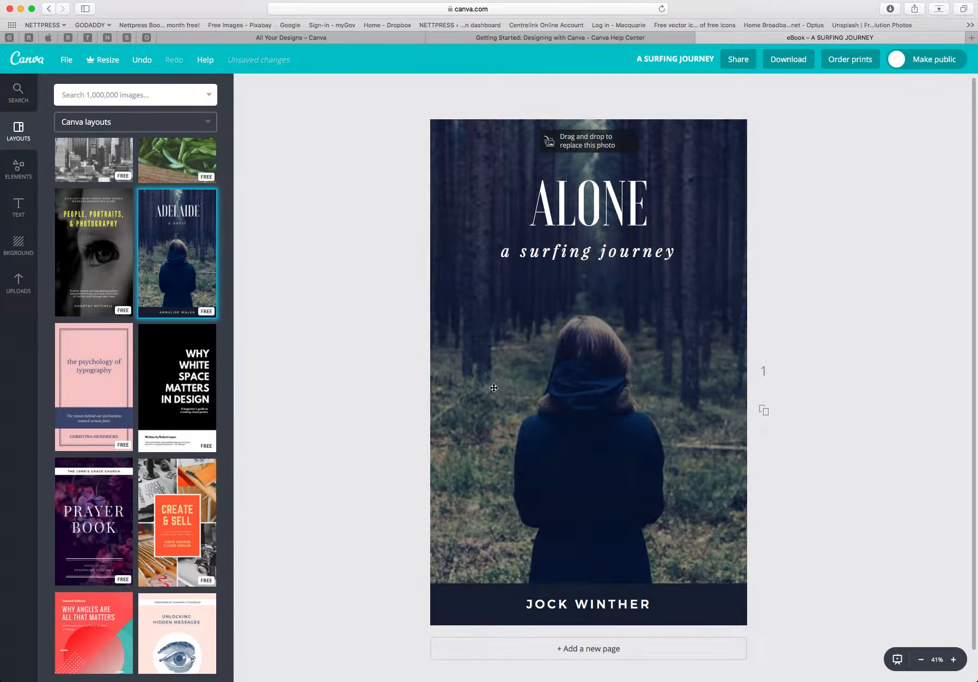
Replace the cover's background photo with the wooden pier photo from the free photos collection.
click(17, 170)
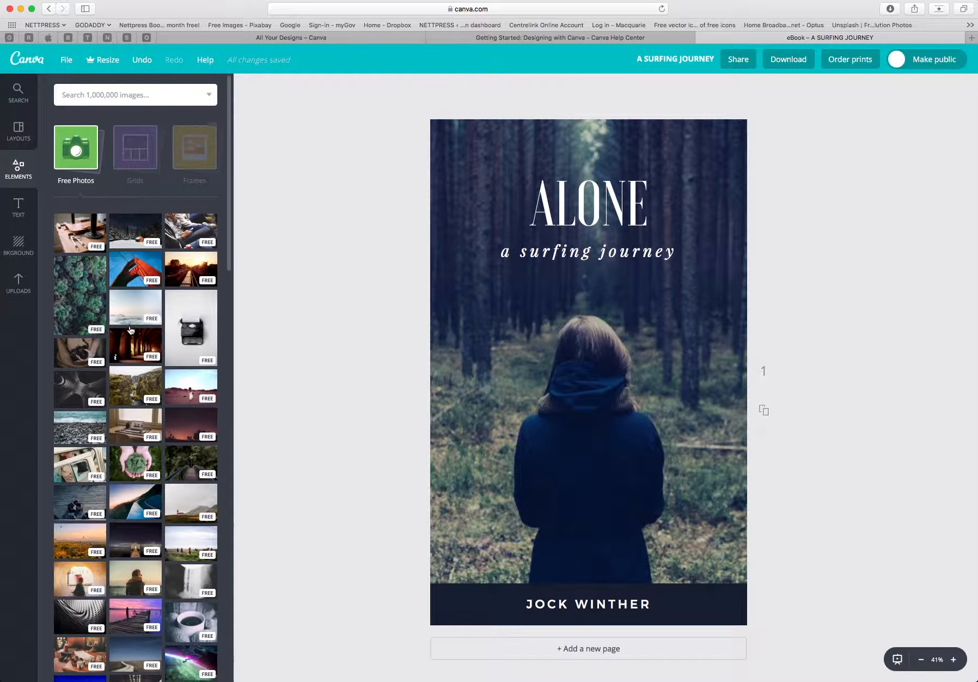
scroll(131, 330, down, 5)
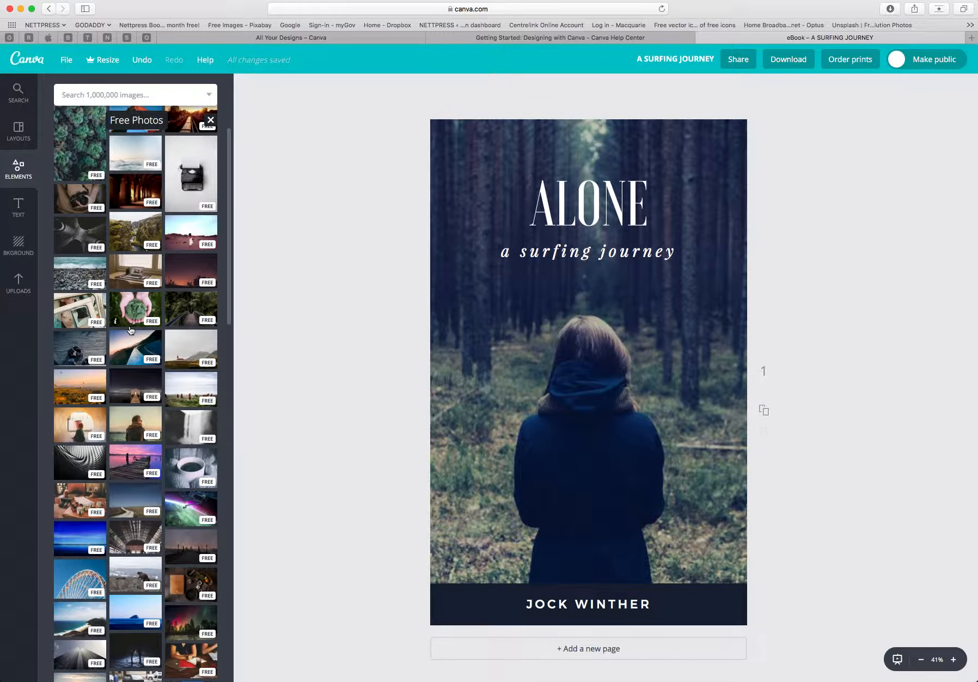
scroll(131, 330, down, 1)
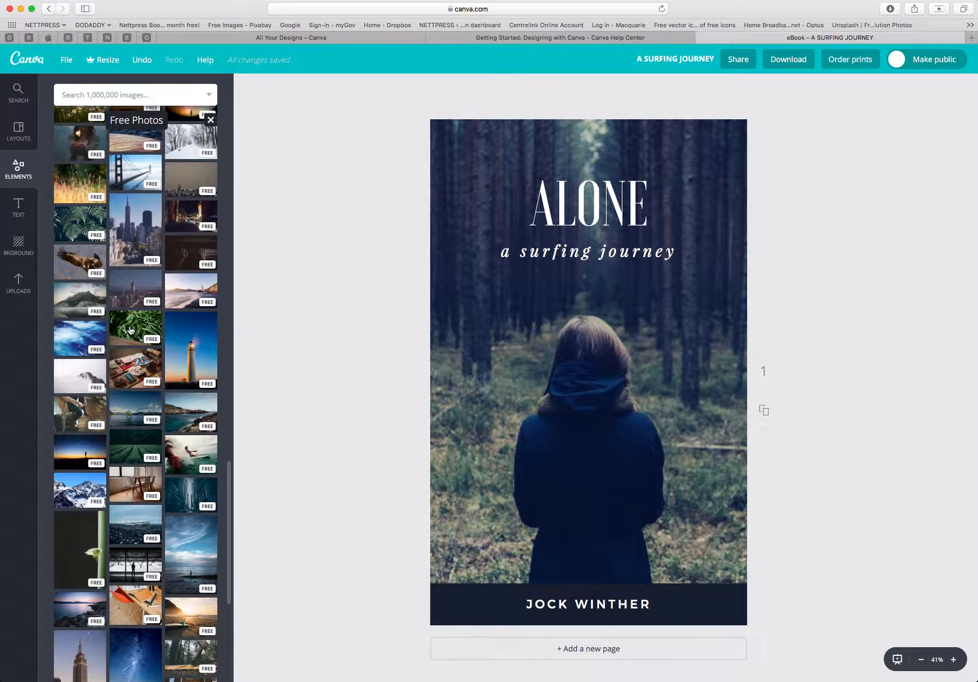
scroll(131, 330, down, 5)
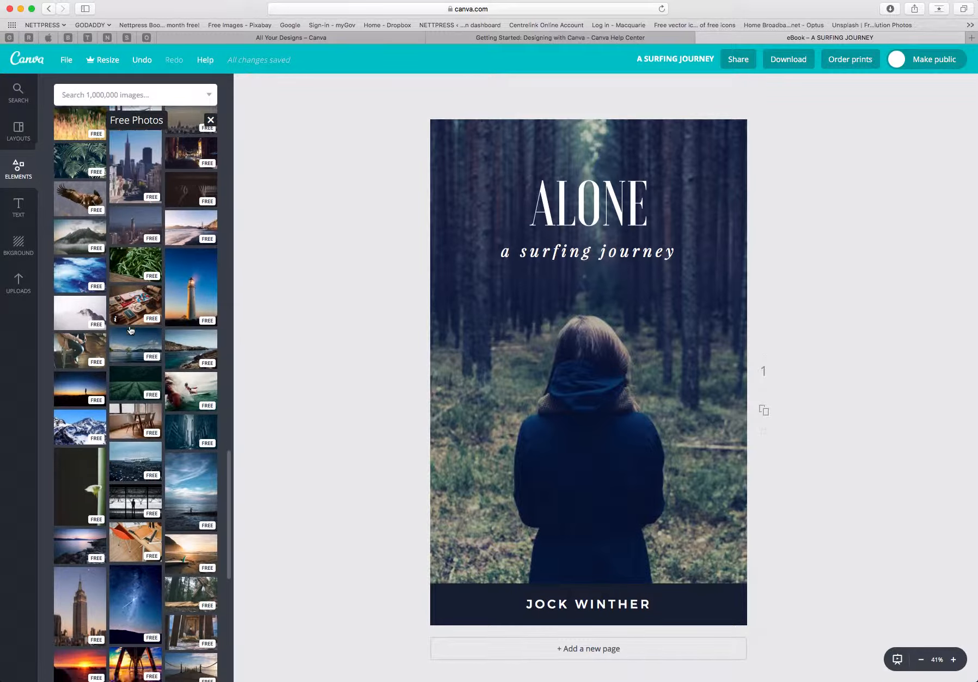
scroll(131, 330, down, 3)
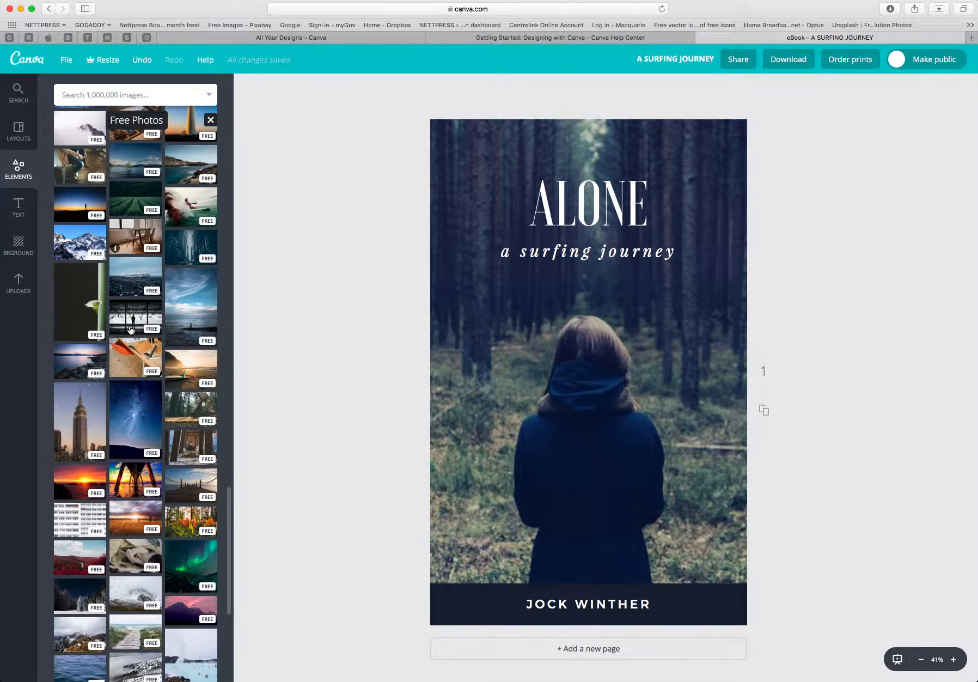
scroll(130, 330, down, 4)
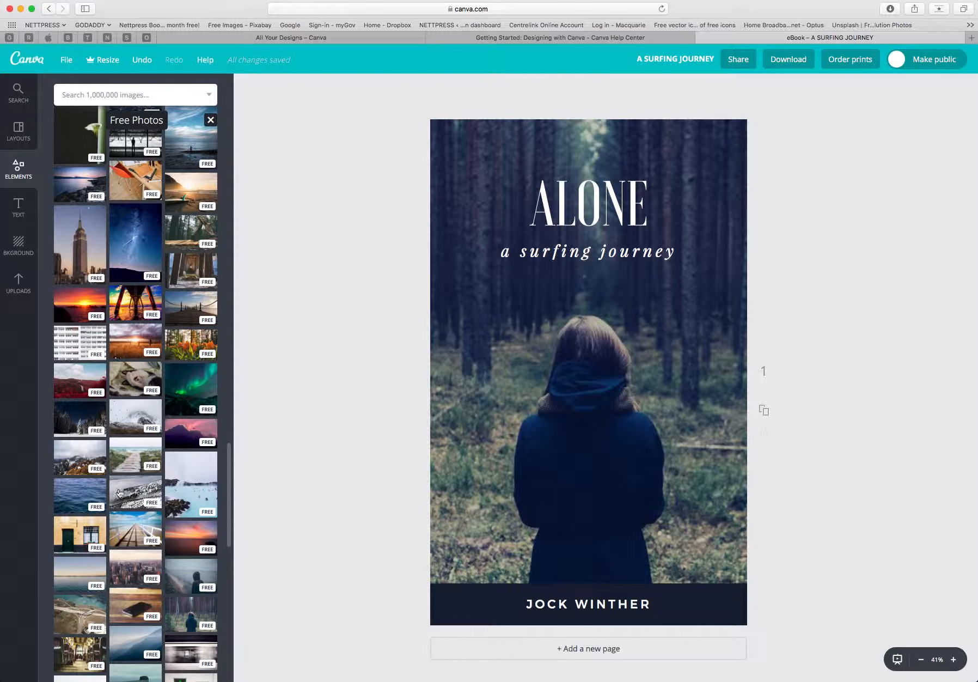
click(139, 532)
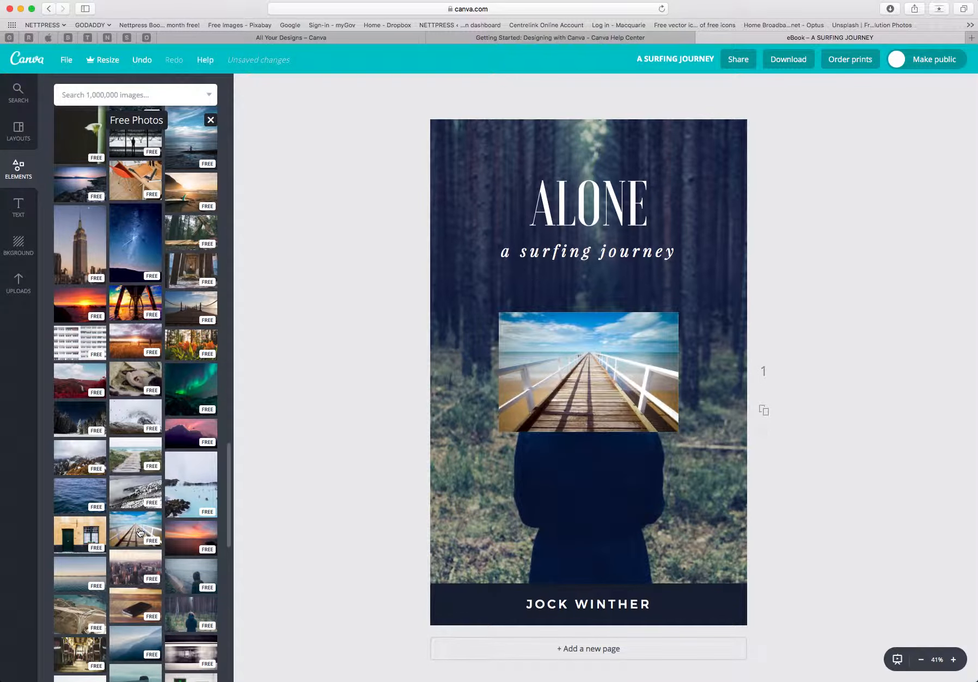
drag(591, 385, 519, 157)
click(375, 248)
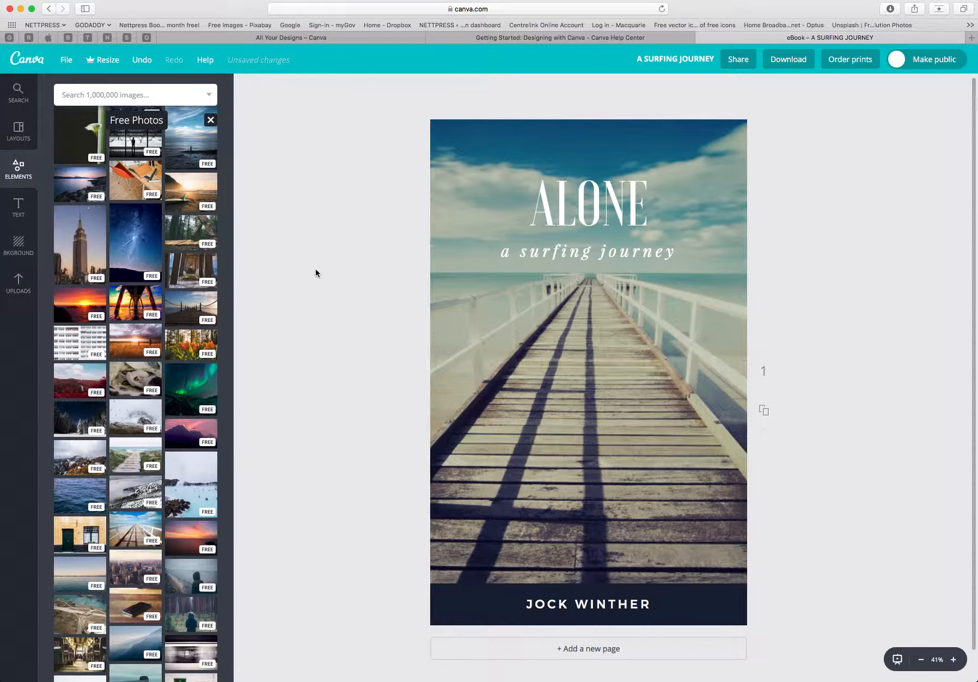
Search the image library for SURF.
scroll(189, 345, down, 3)
scroll(189, 344, down, 3)
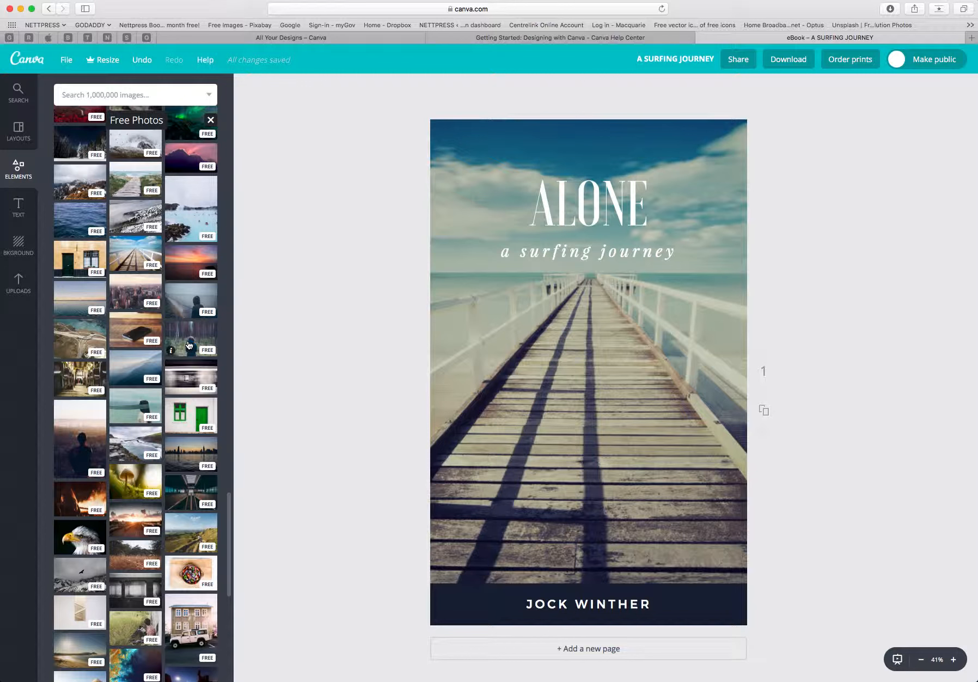
scroll(189, 344, down, 3)
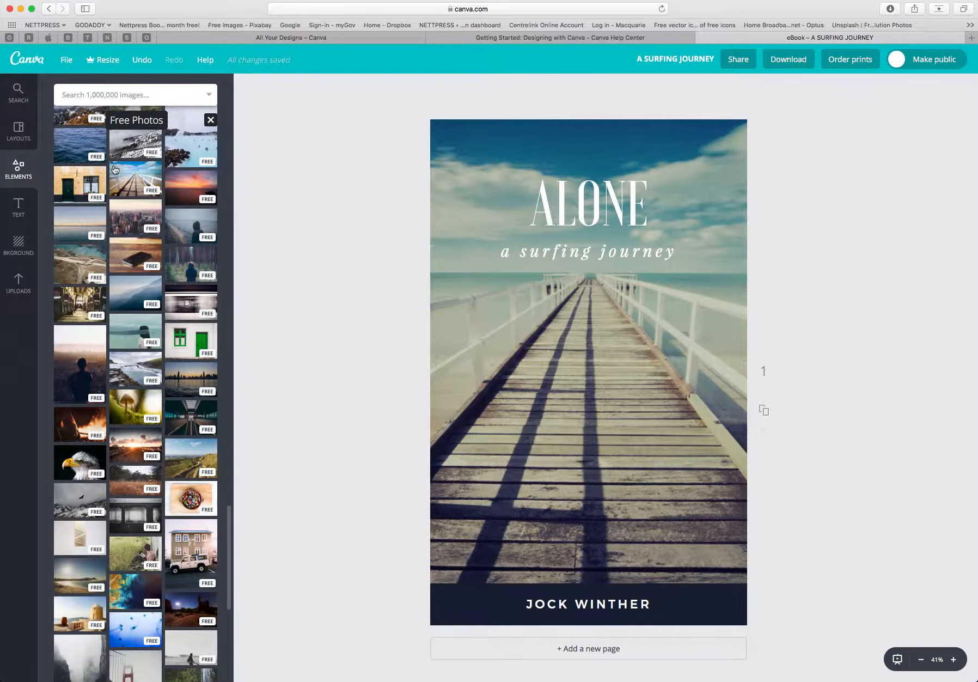
click(135, 94)
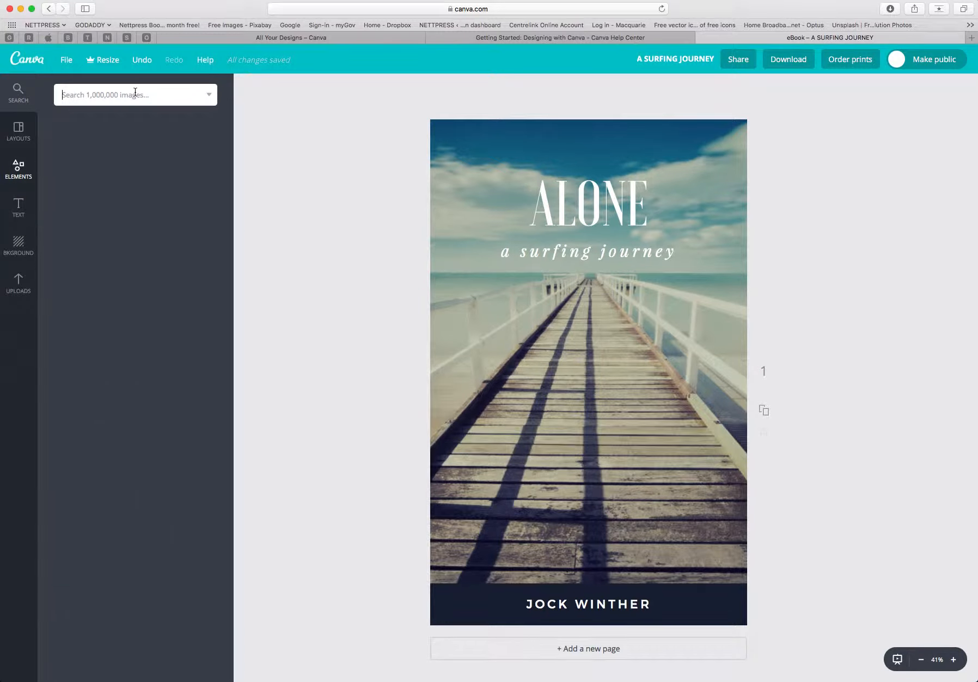
text(SURF)
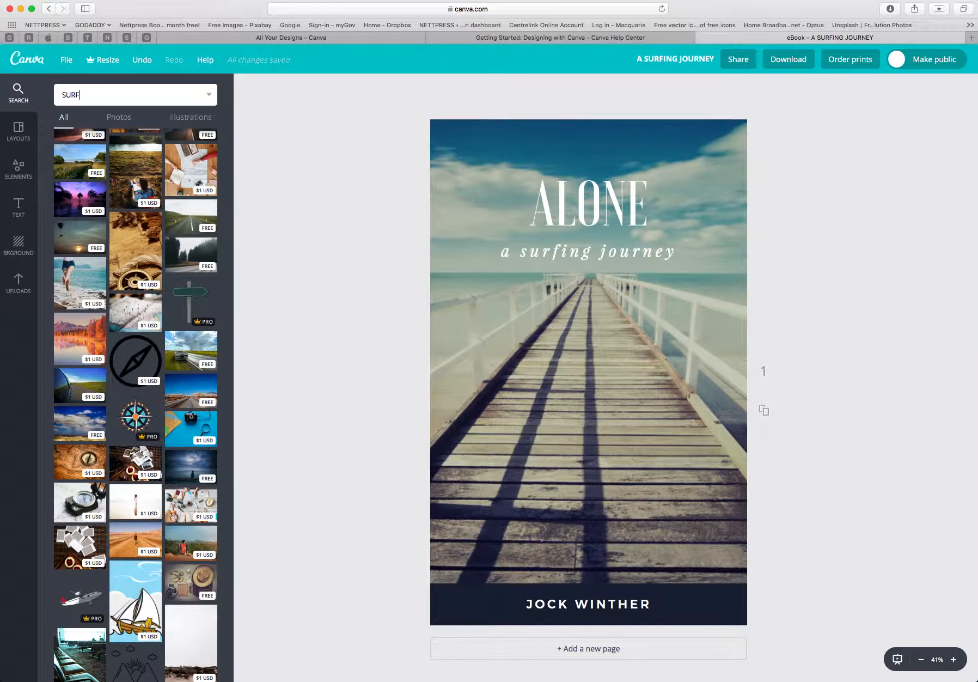
key(Return)
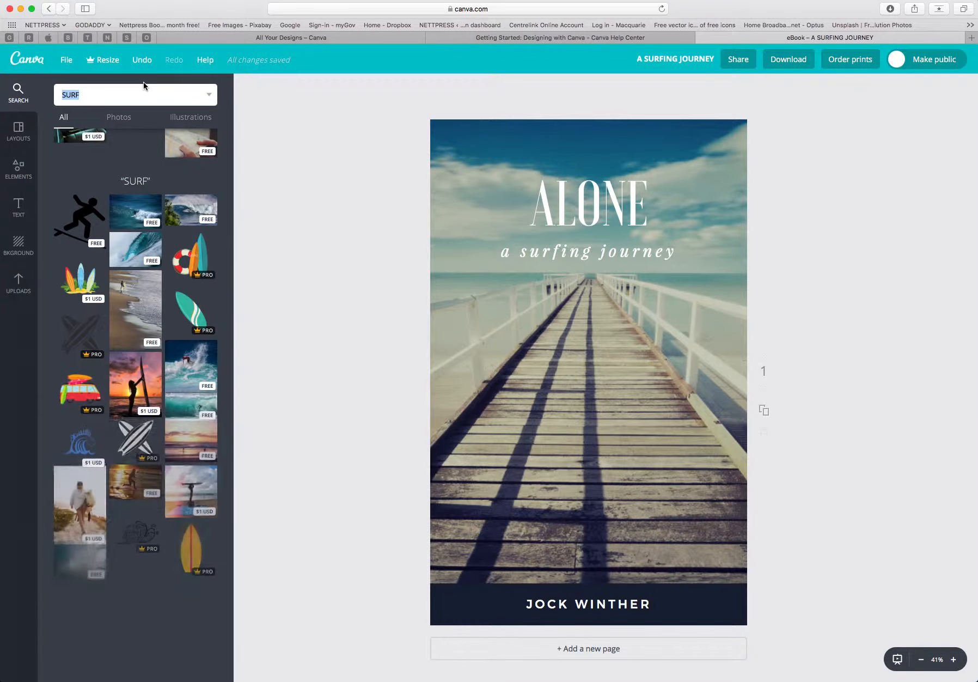
scroll(147, 223, up, 10)
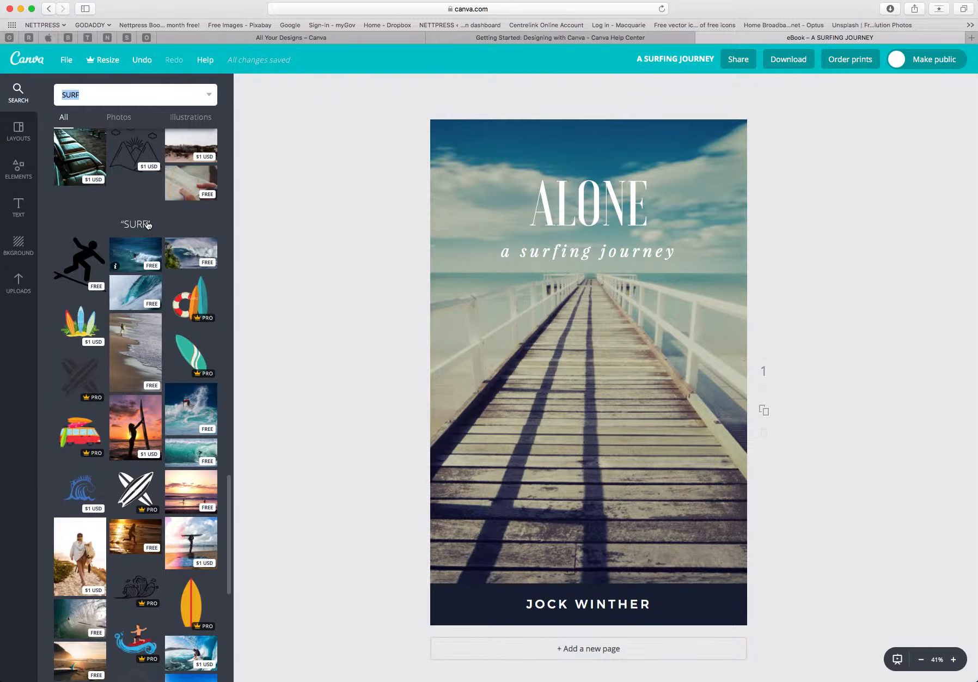
scroll(146, 220, down, 10)
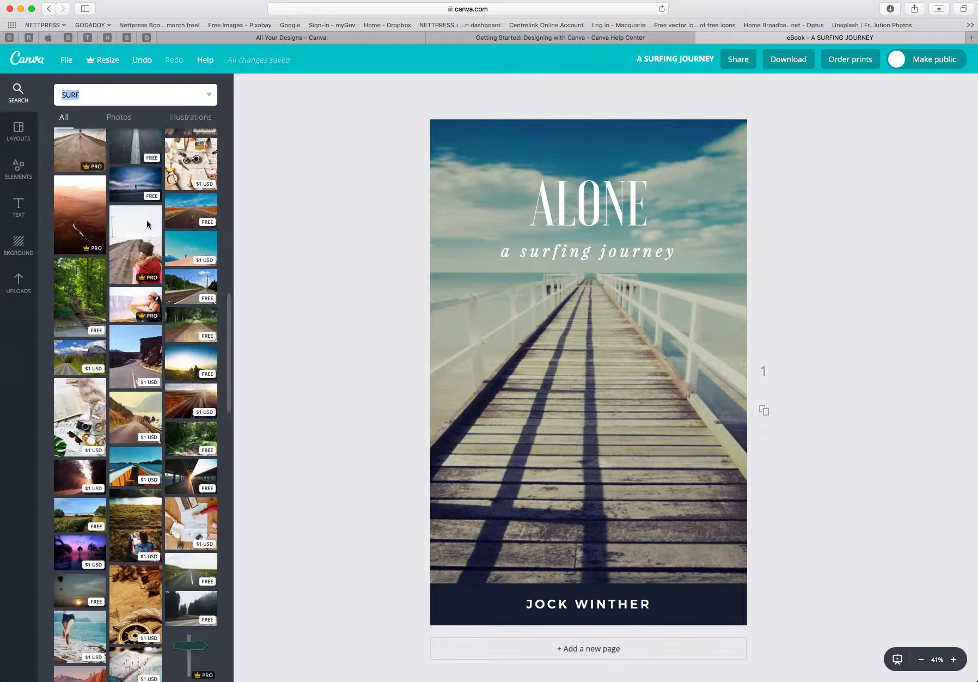
scroll(148, 224, down, 4)
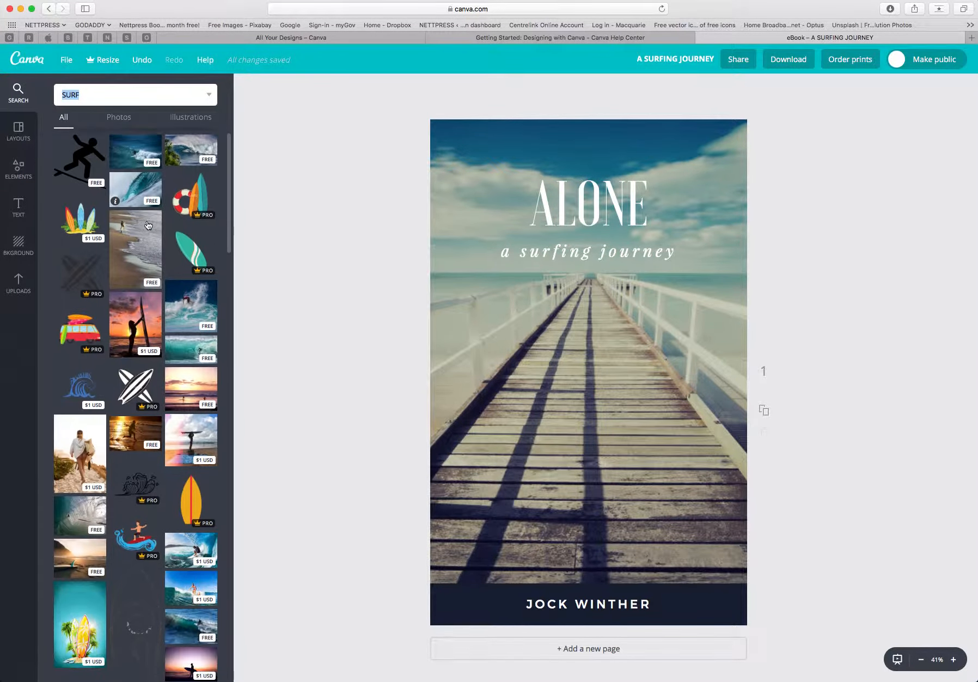
scroll(147, 225, down, 3)
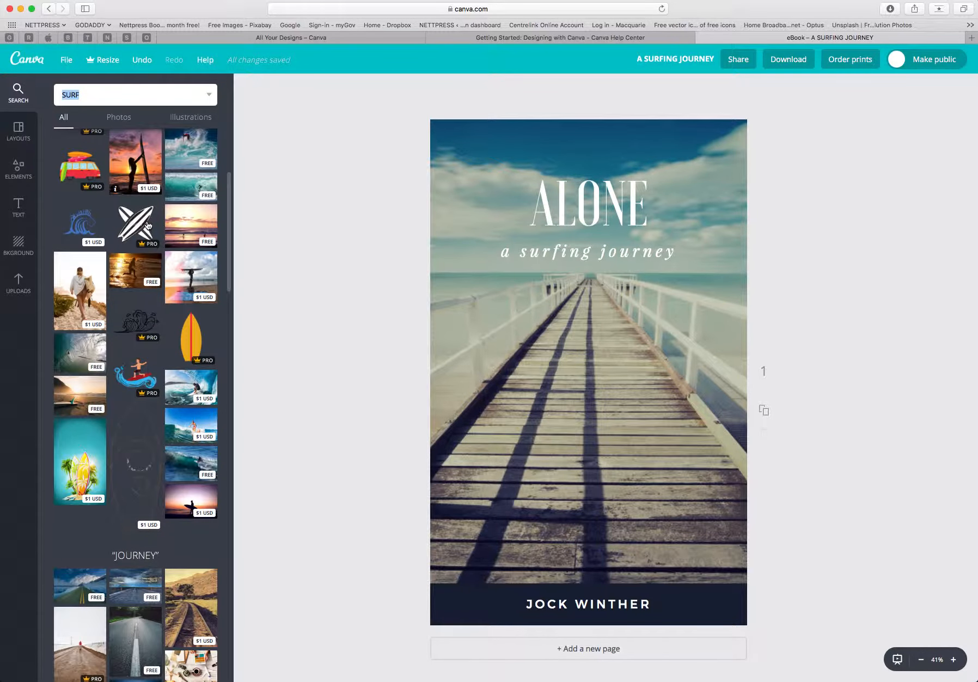
click(87, 285)
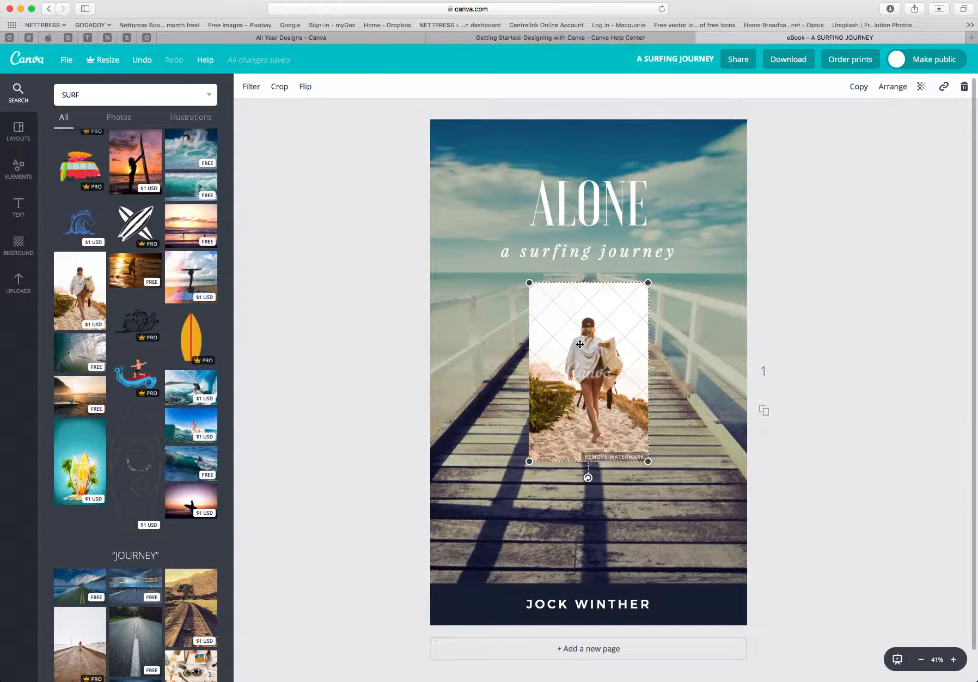
key(Delete)
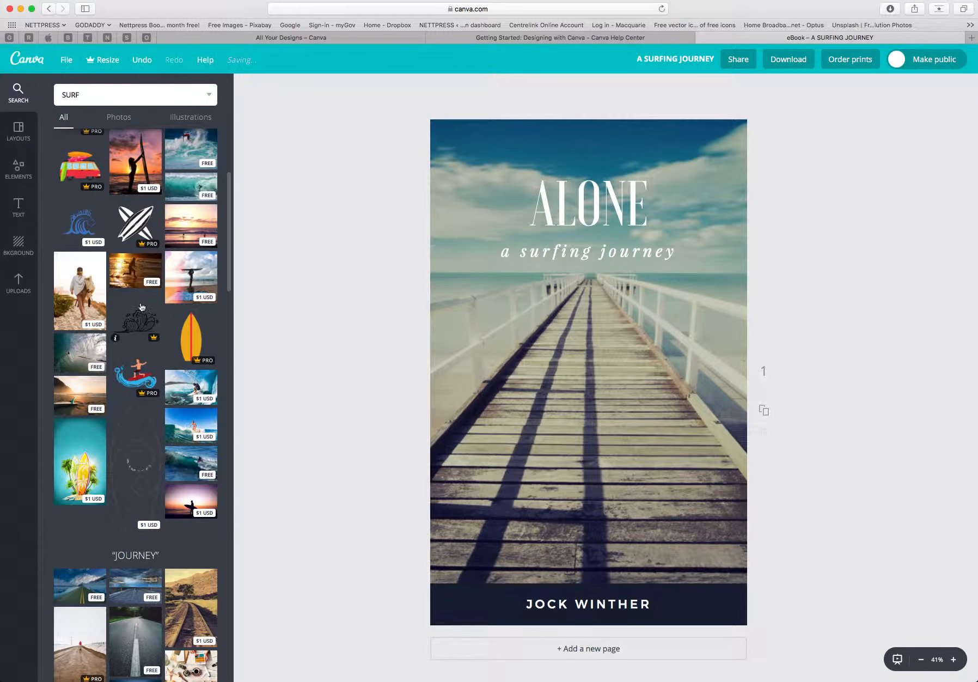
scroll(147, 305, down, 3)
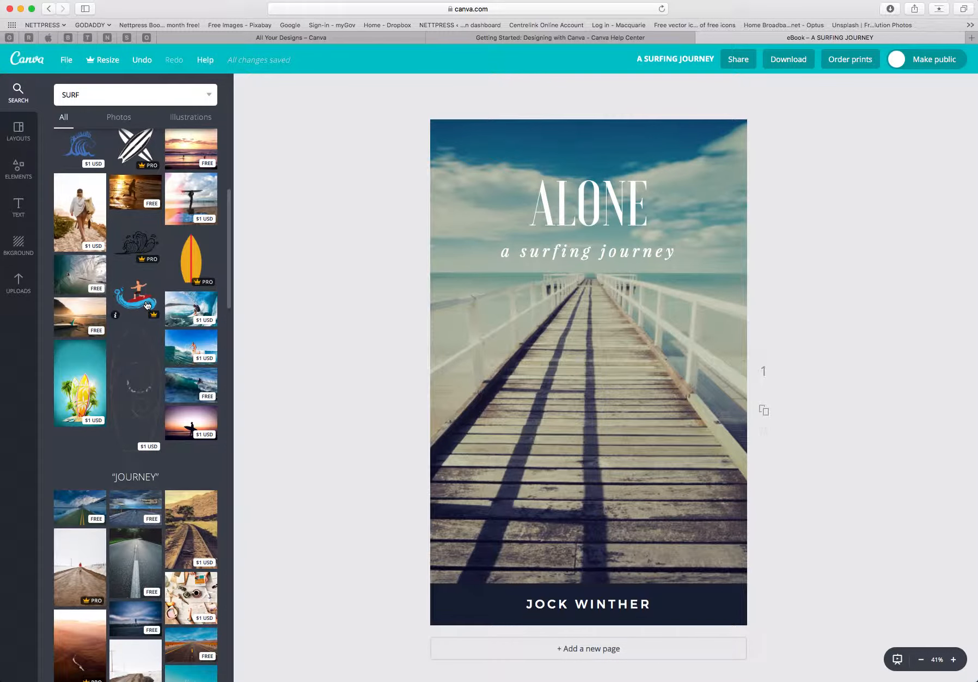
click(190, 312)
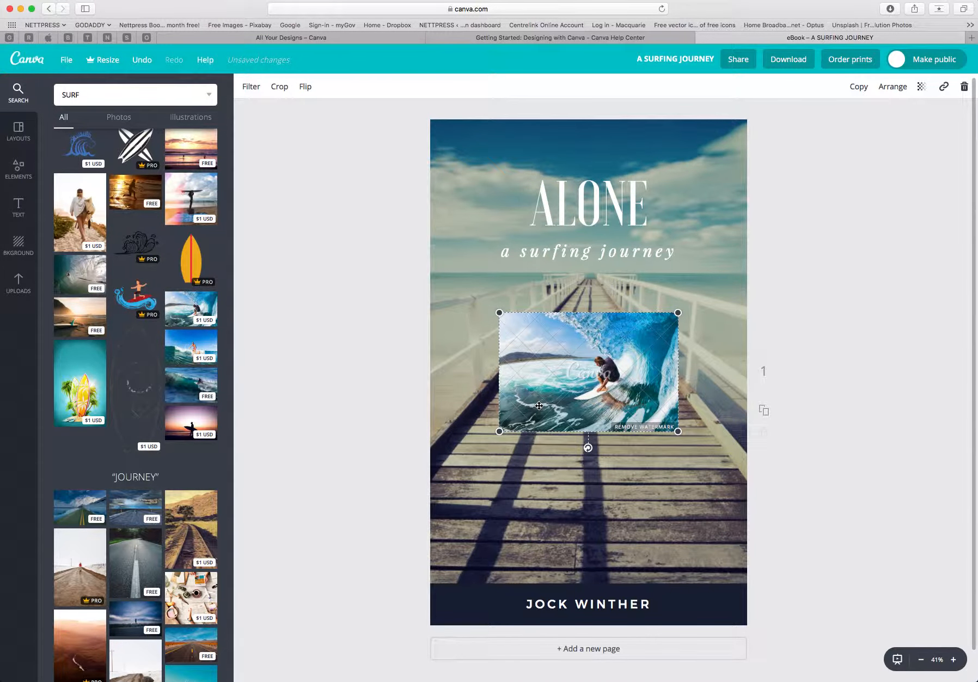
key(Delete)
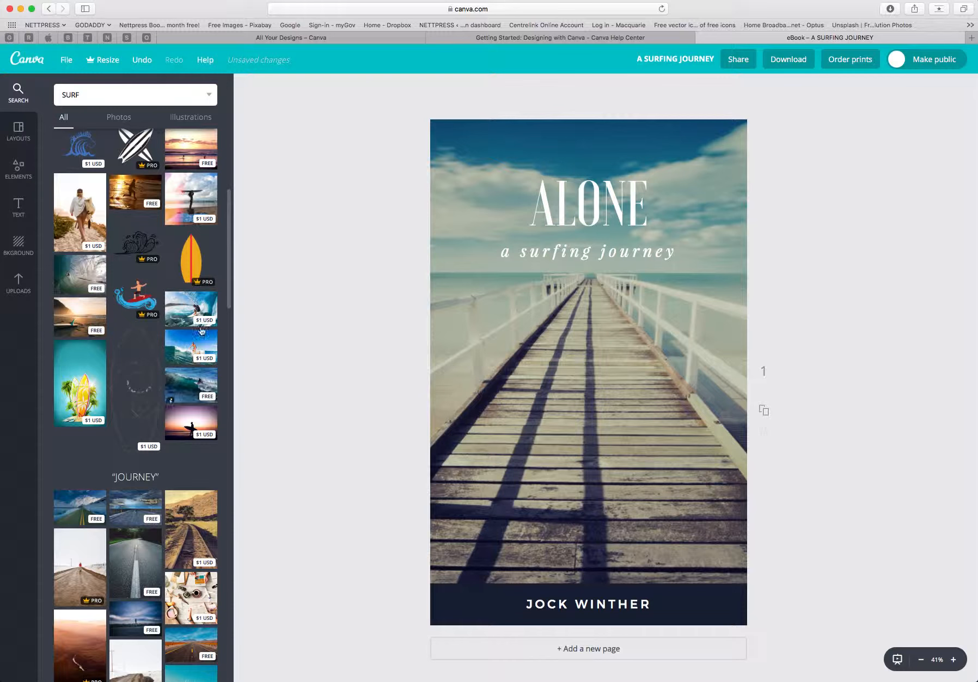
Add the free curling wave photo from the SURF results to the cover.
scroll(191, 212, up, 5)
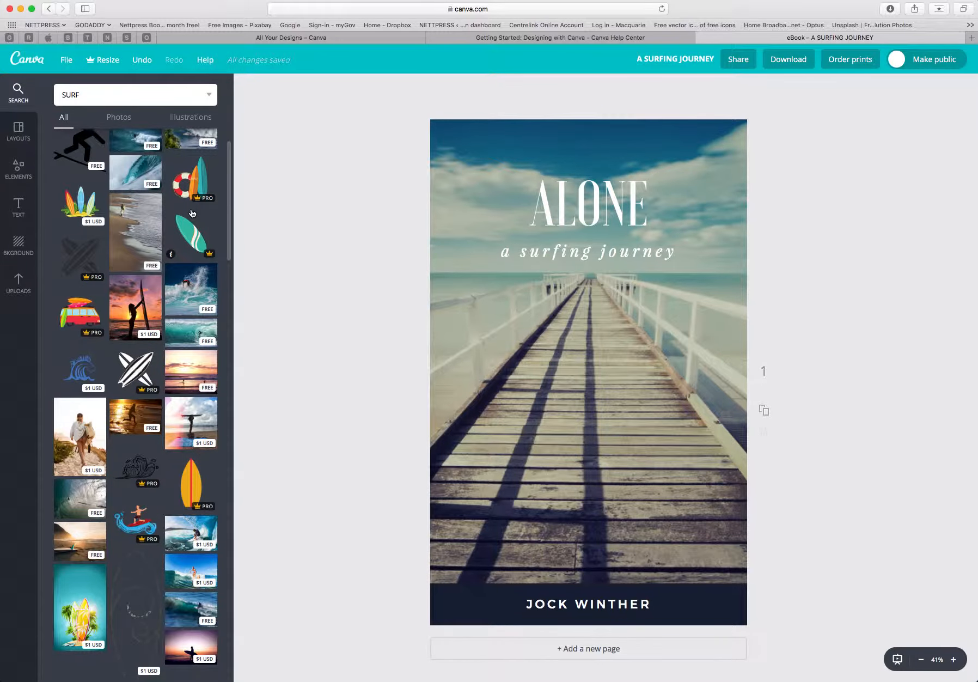
scroll(192, 213, up, 1)
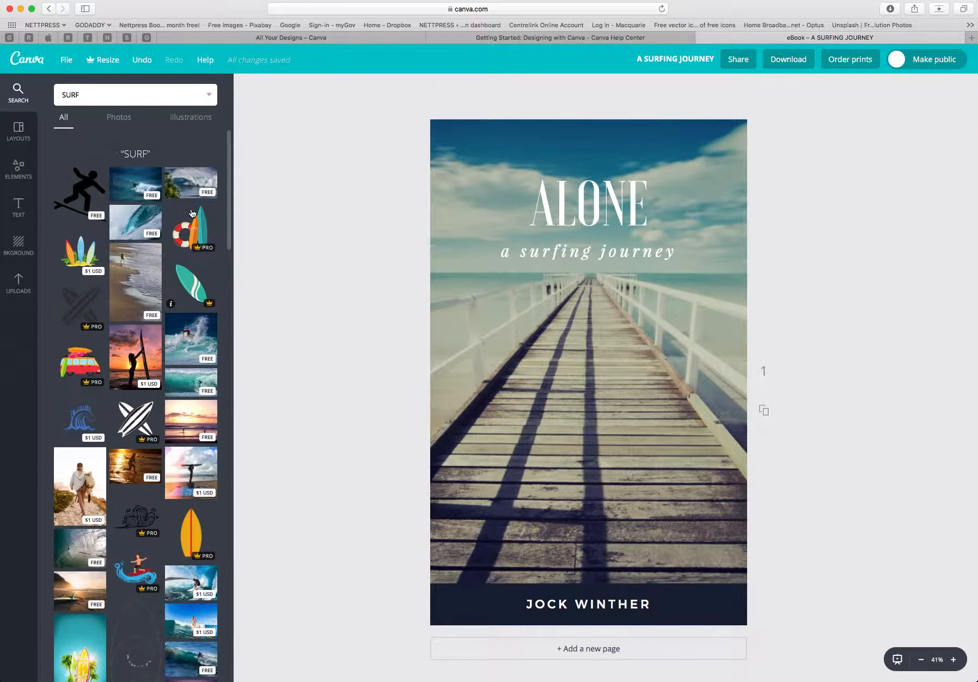
click(140, 227)
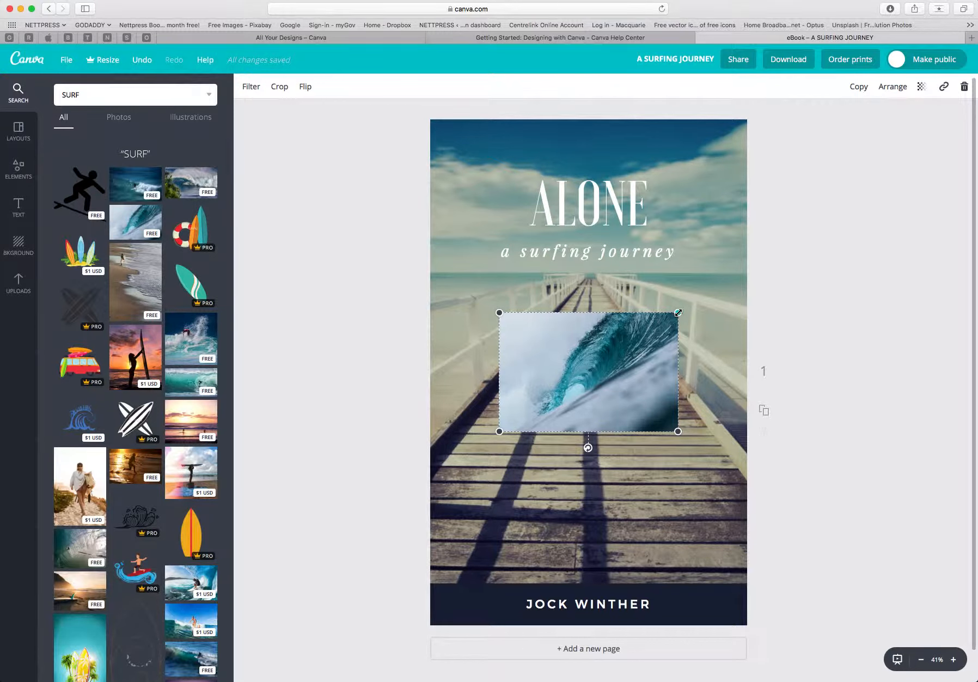
Resize the wave photo so it covers the whole cover page.
drag(678, 312, 700, 133)
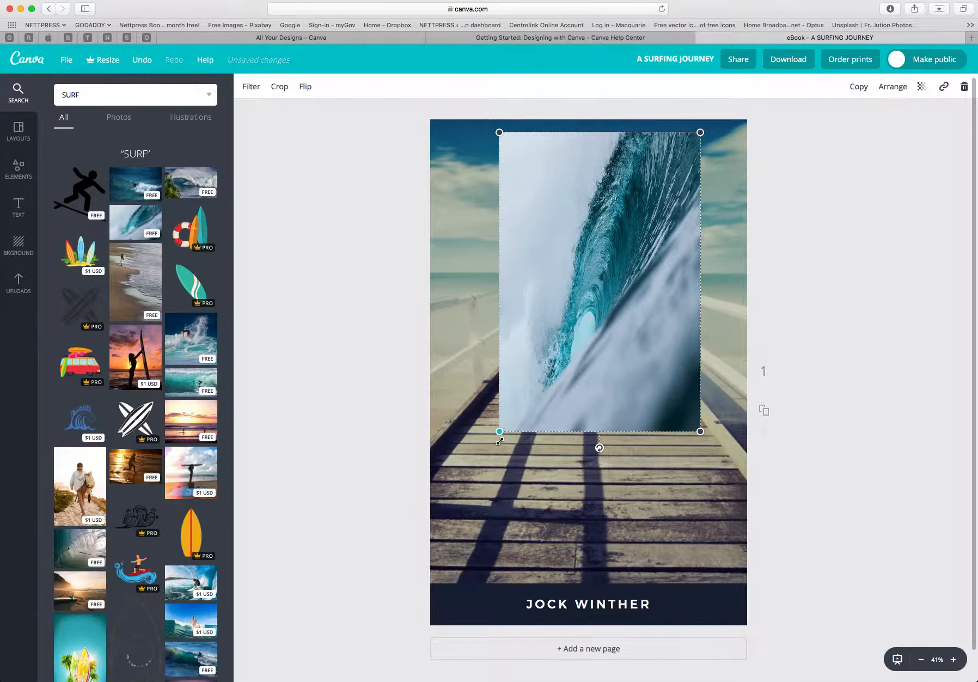
drag(499, 432, 424, 594)
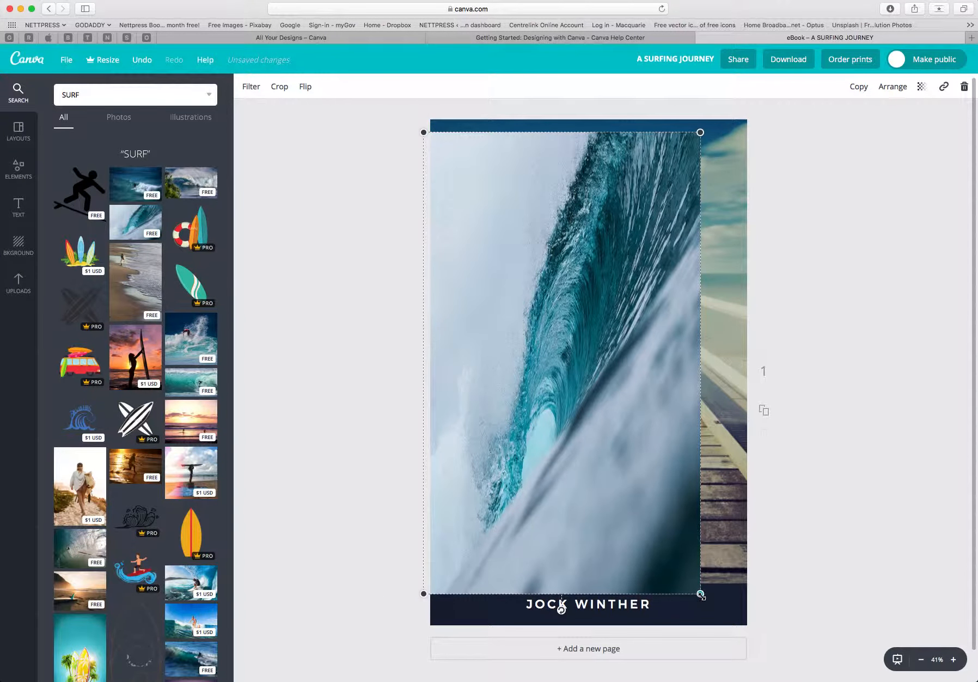
drag(702, 594, 750, 599)
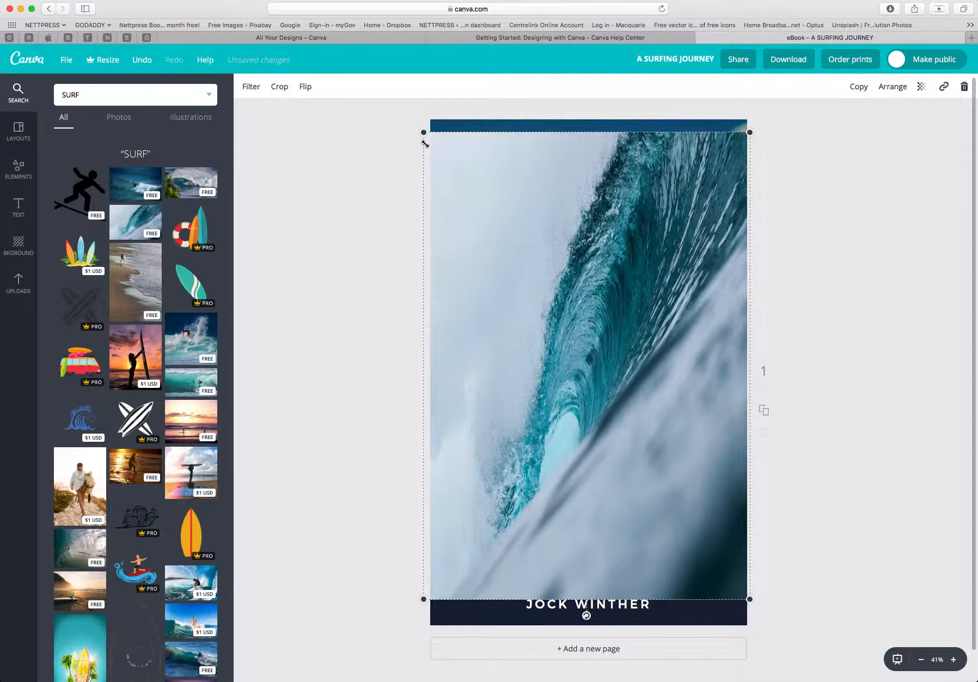
drag(423, 133, 422, 118)
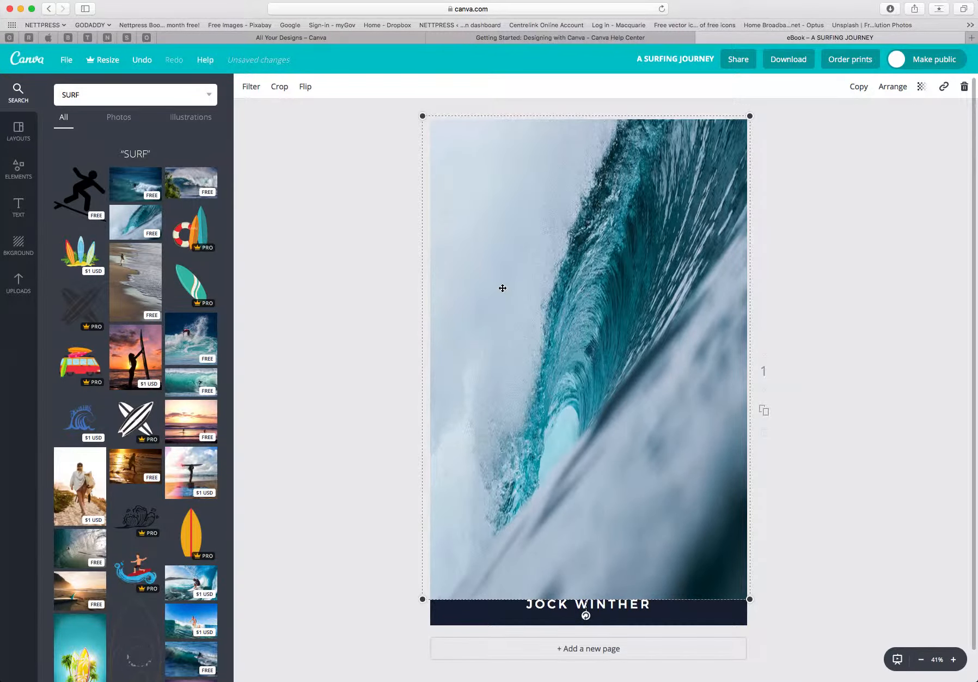
drag(752, 601, 800, 602)
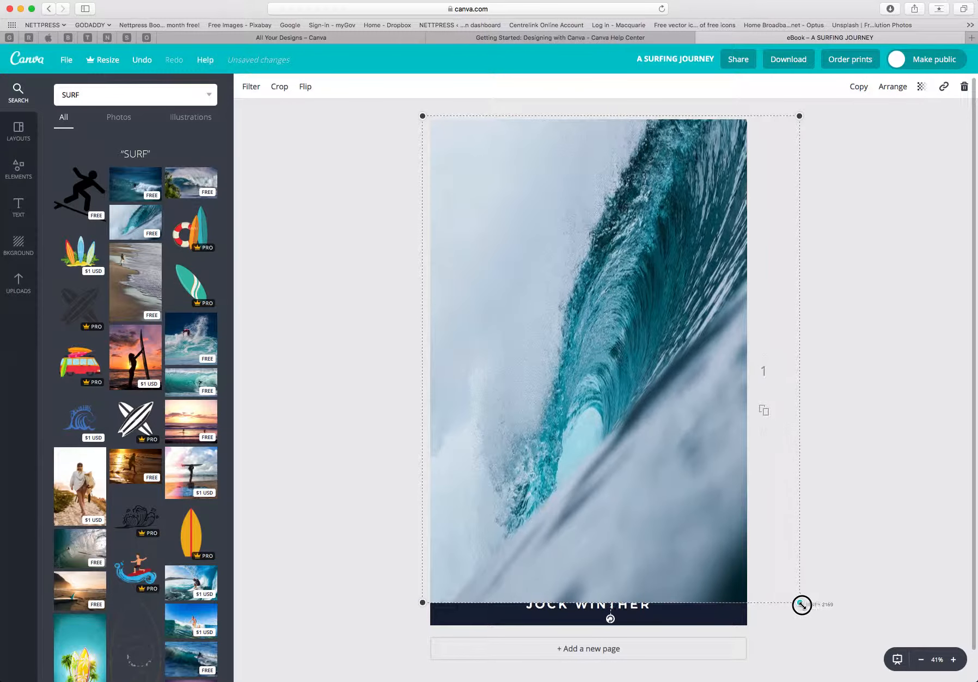
drag(422, 602, 394, 602)
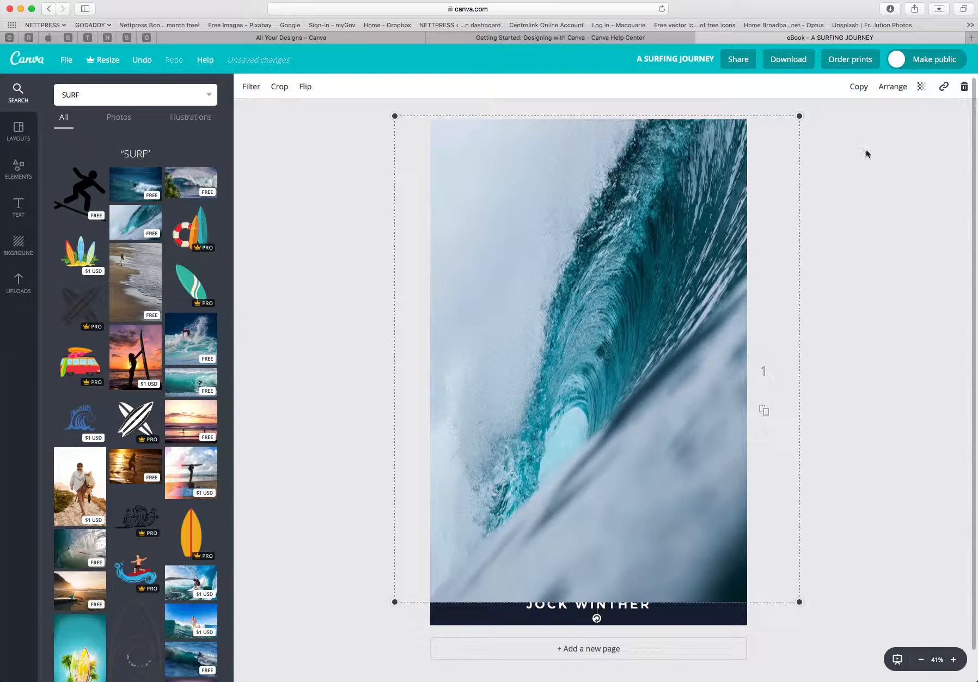
Rearrange the wave photo's layer so it sits above the pier photo but behind the title and author text.
click(893, 88)
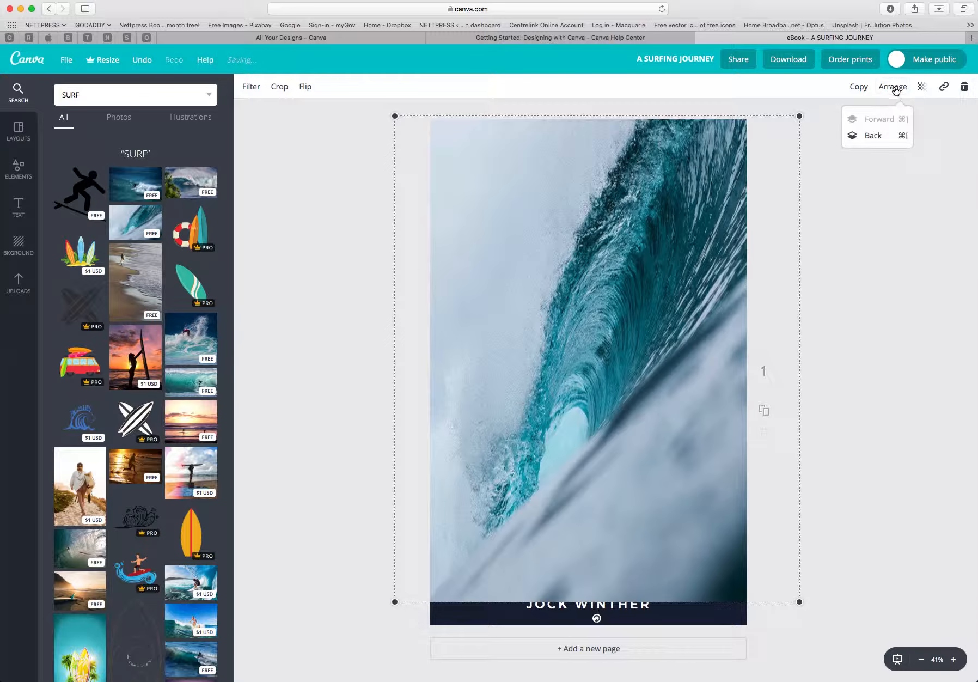
click(873, 136)
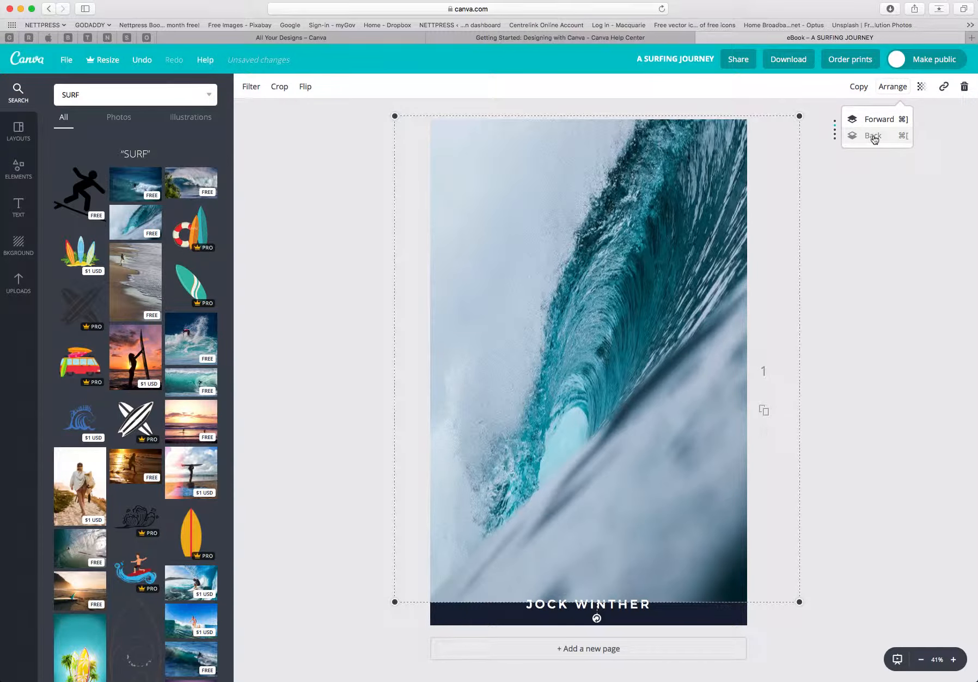
click(873, 136)
click(873, 136)
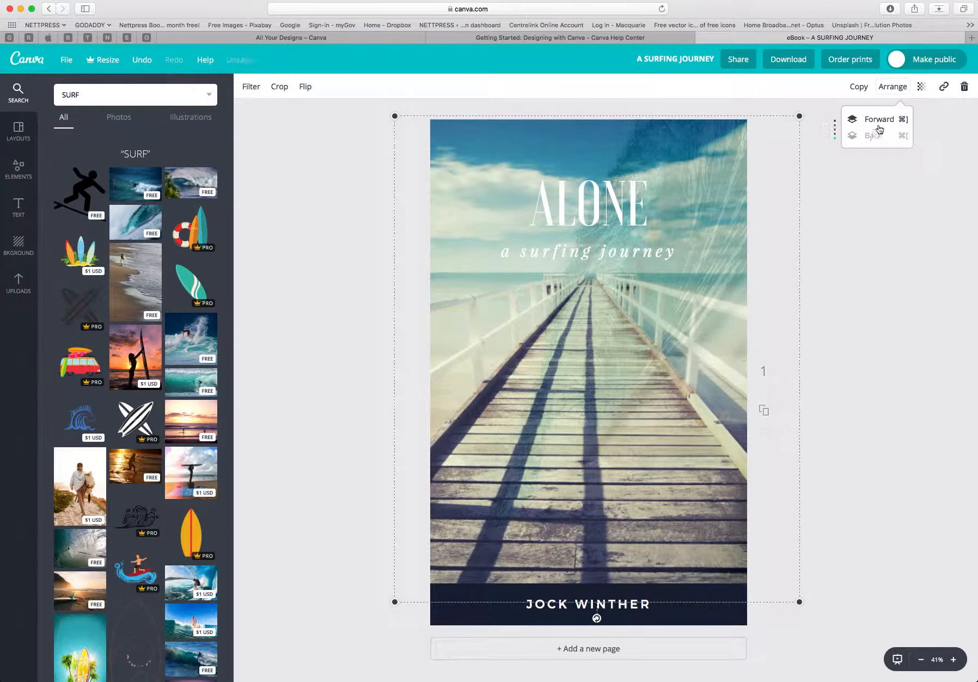
click(878, 121)
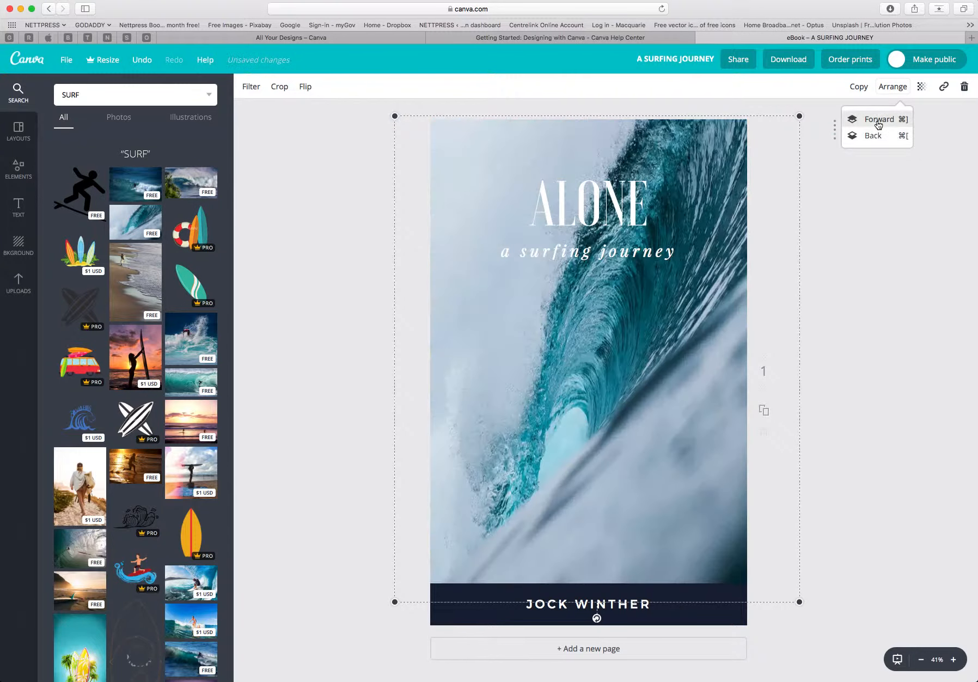
Set the wave photo's transparency to 41.
click(920, 90)
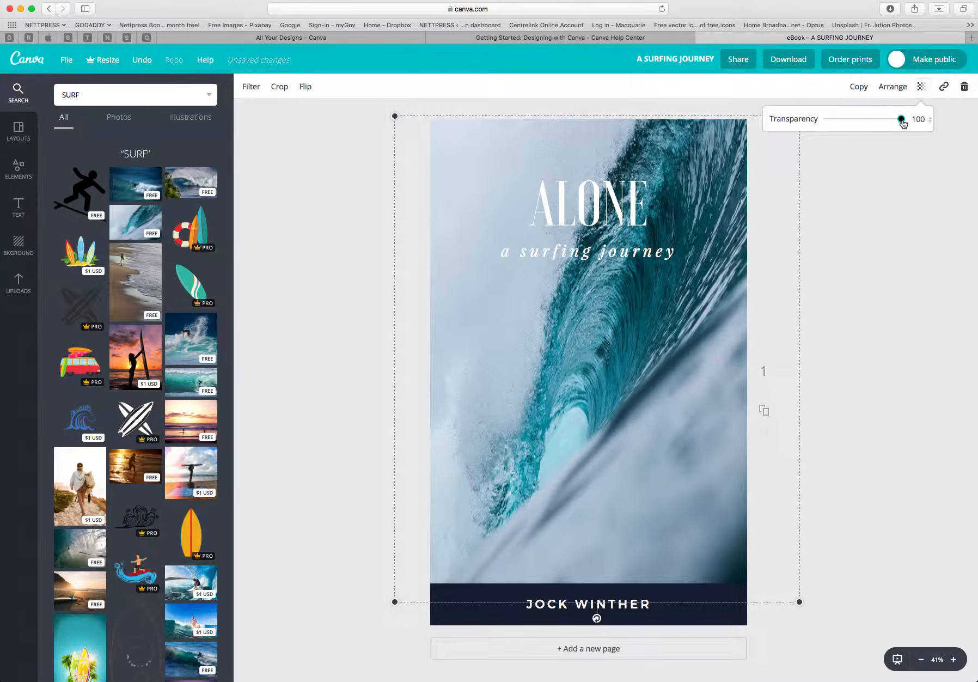
drag(901, 119, 859, 127)
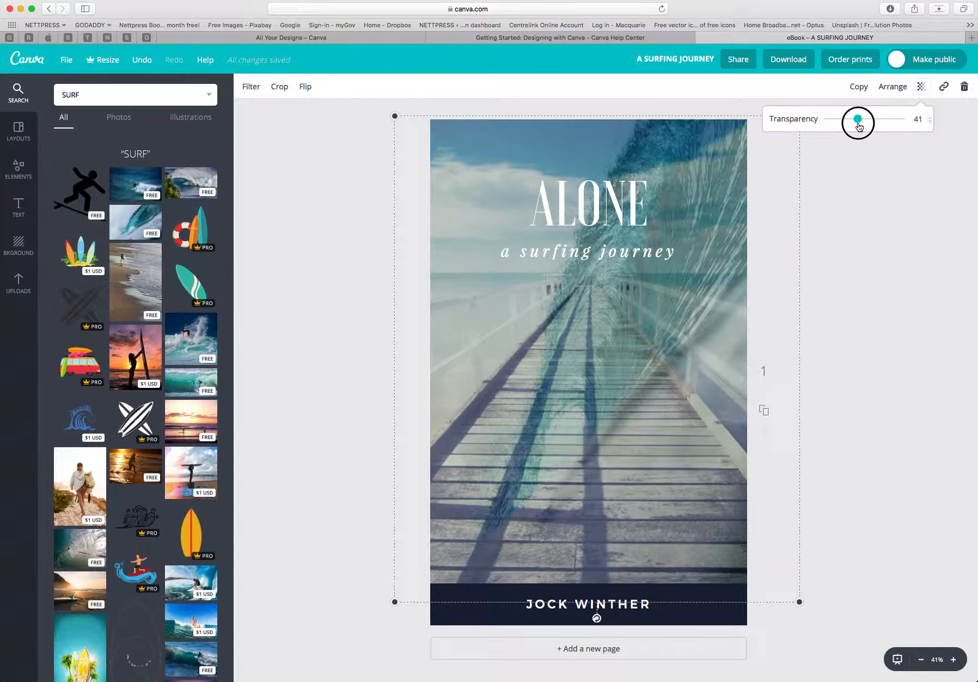
drag(859, 126, 860, 127)
Adjust the wave photo's filter to brightness -35, contrast +59, saturation +23 and tint -32.
click(250, 89)
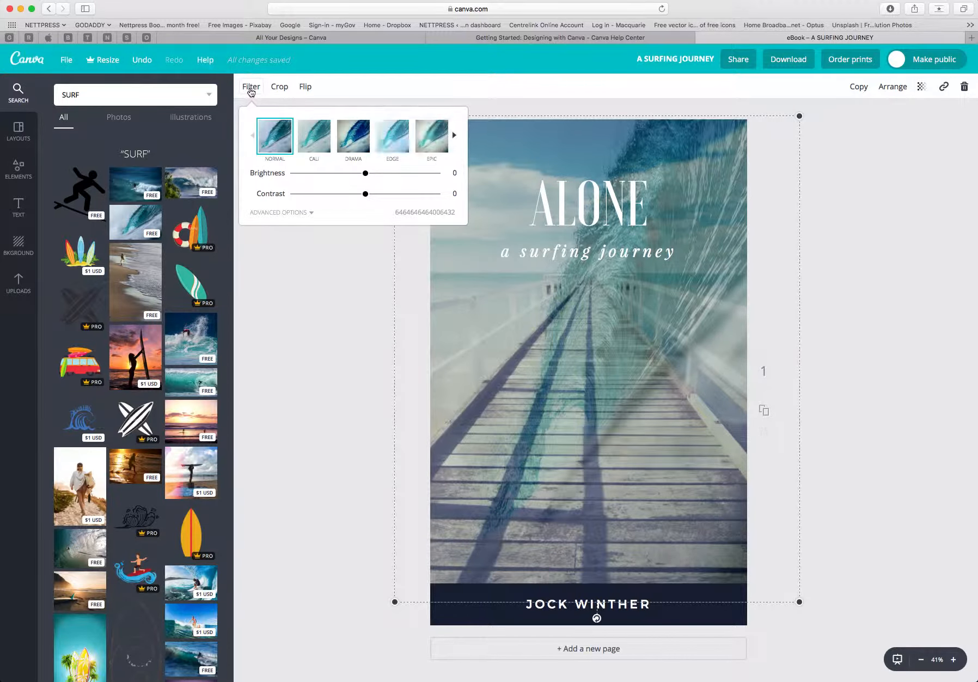
drag(365, 174, 407, 195)
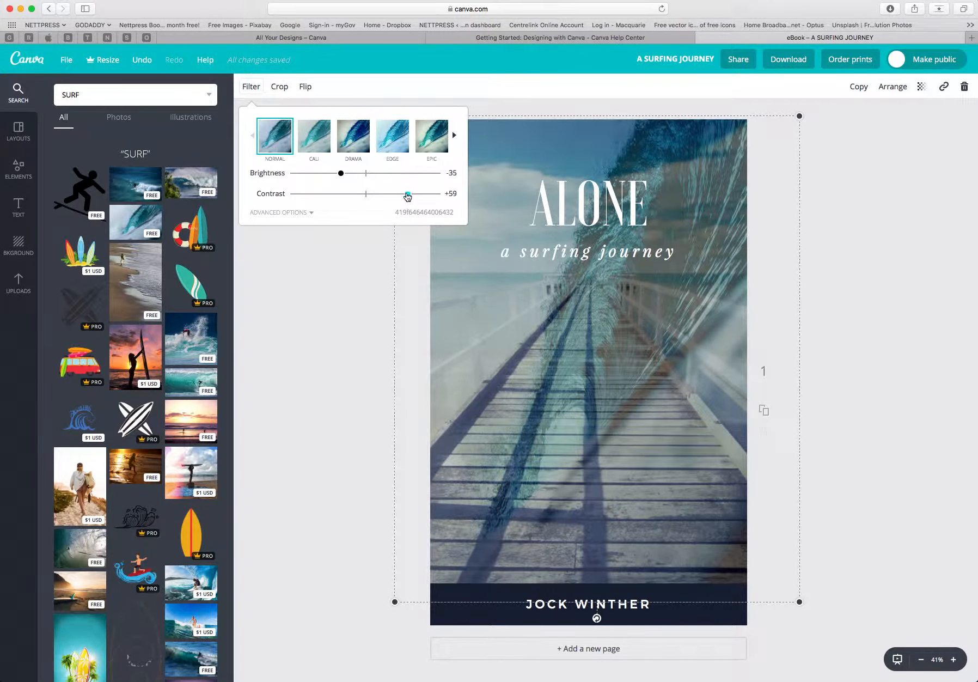
click(312, 216)
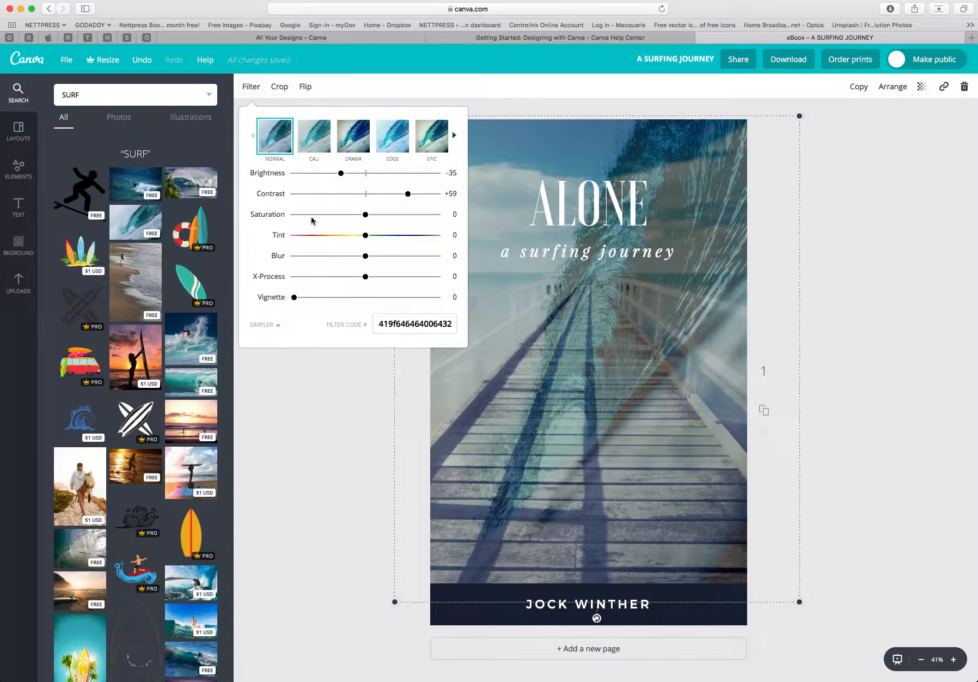
drag(366, 217, 342, 240)
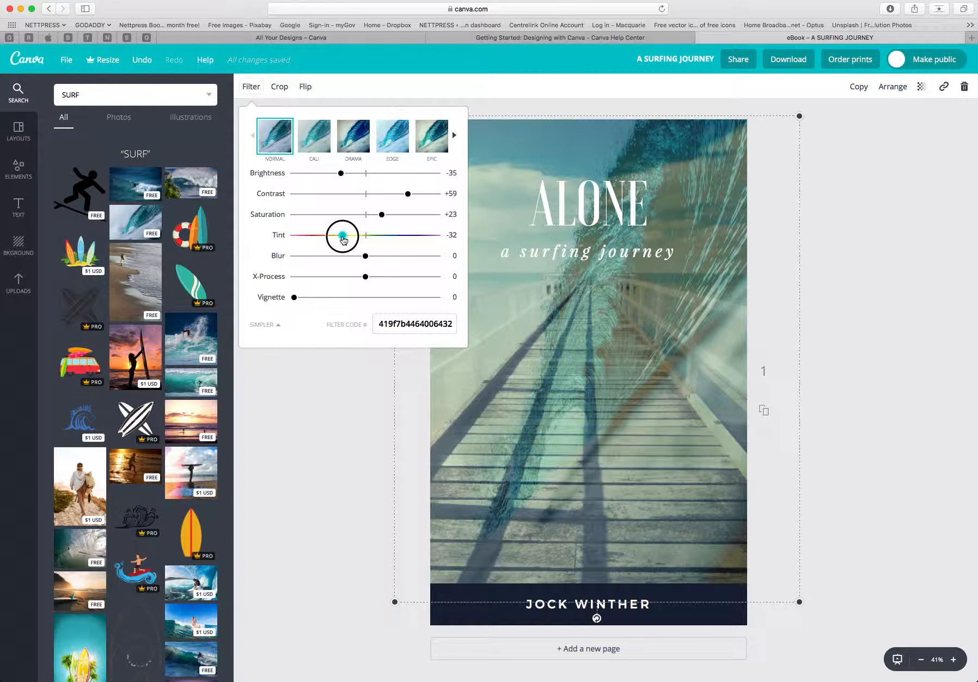
drag(342, 240, 342, 239)
Try several filter presets on the wave photo and apply the Drama preset.
click(431, 138)
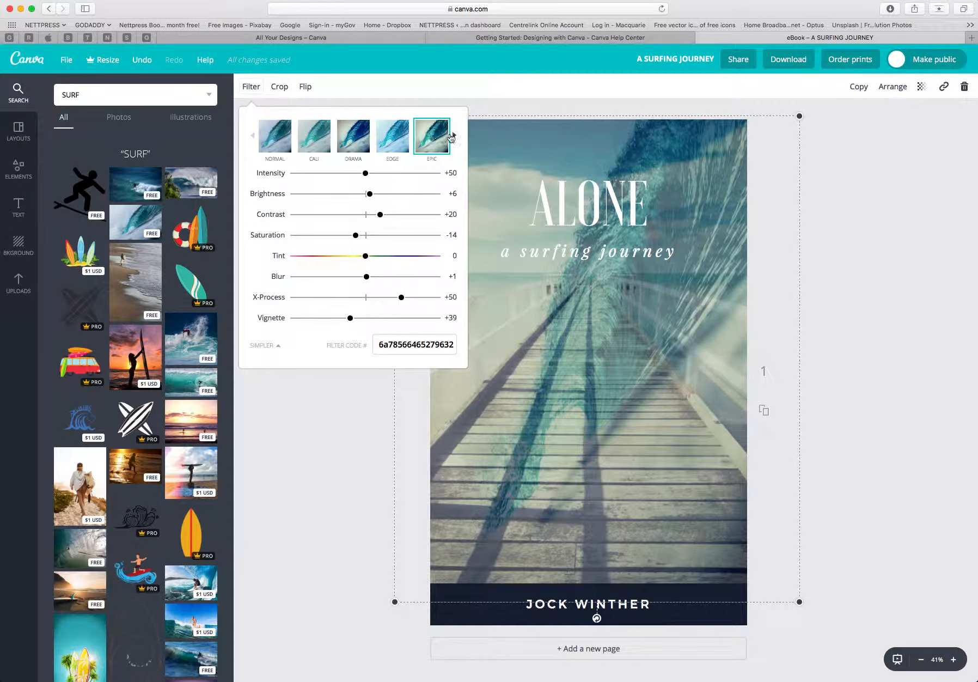
click(453, 138)
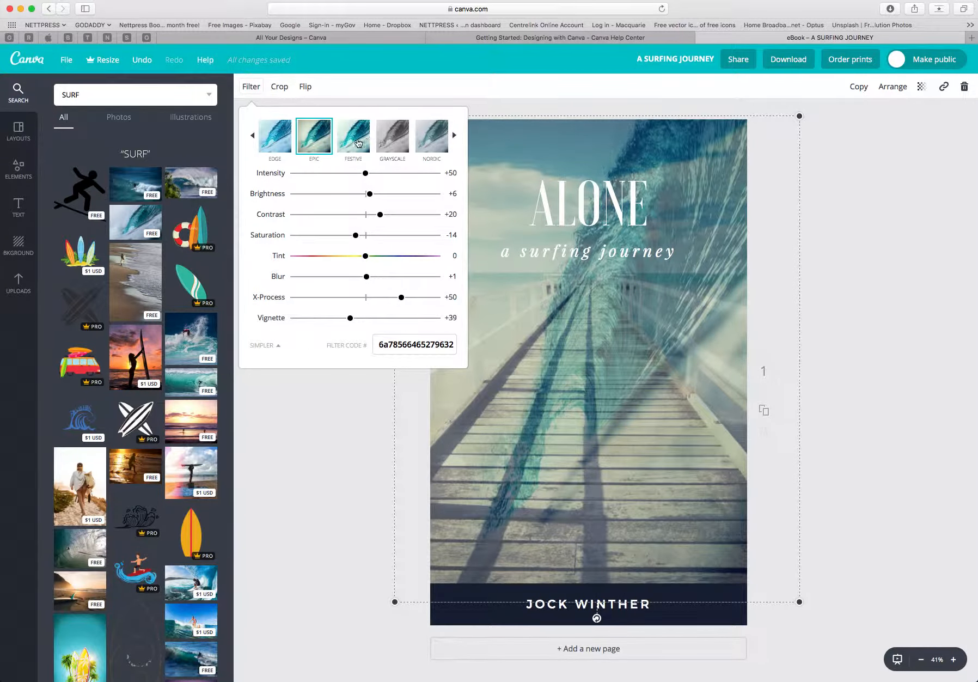
click(454, 137)
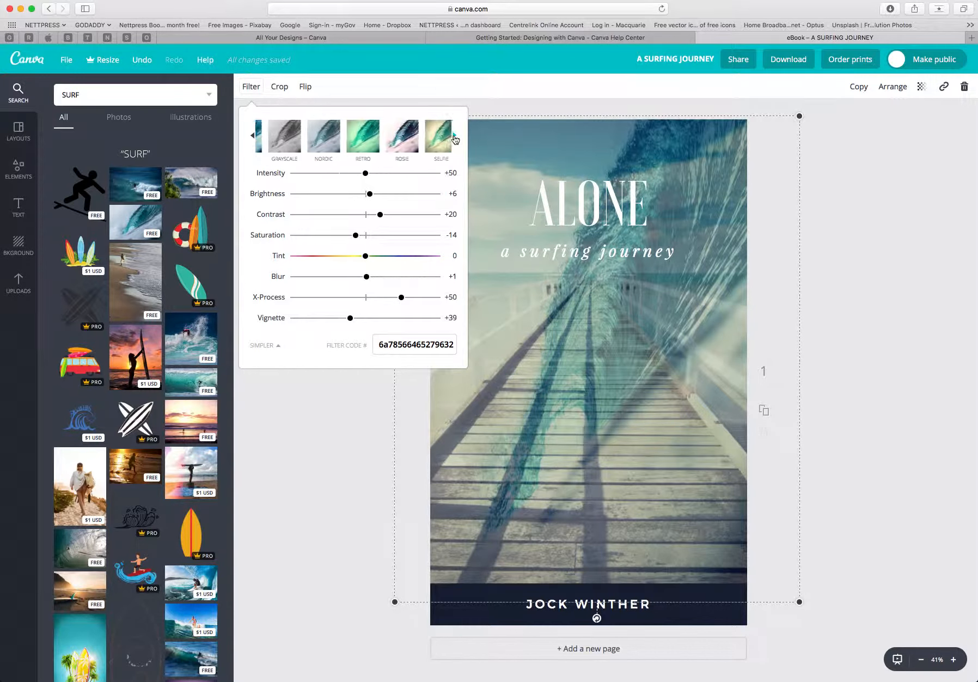
click(436, 143)
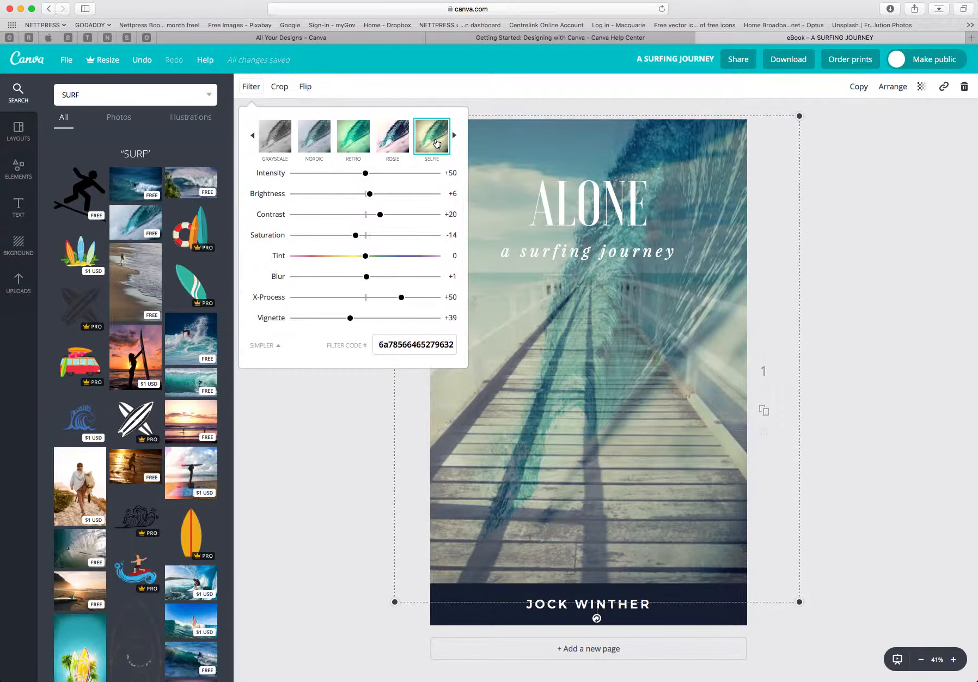
click(357, 142)
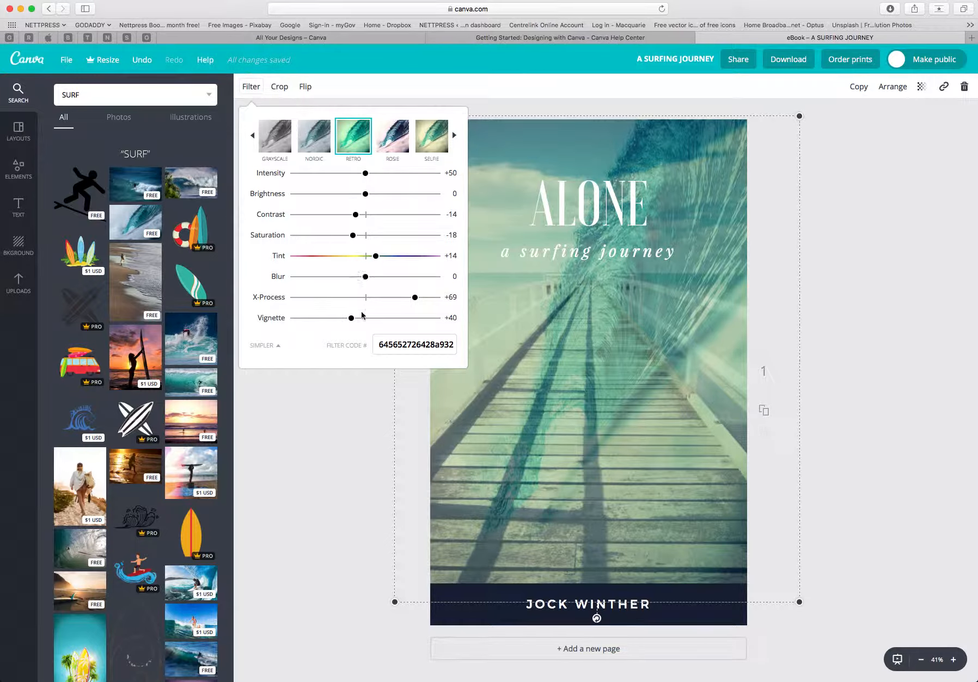
click(254, 139)
click(254, 140)
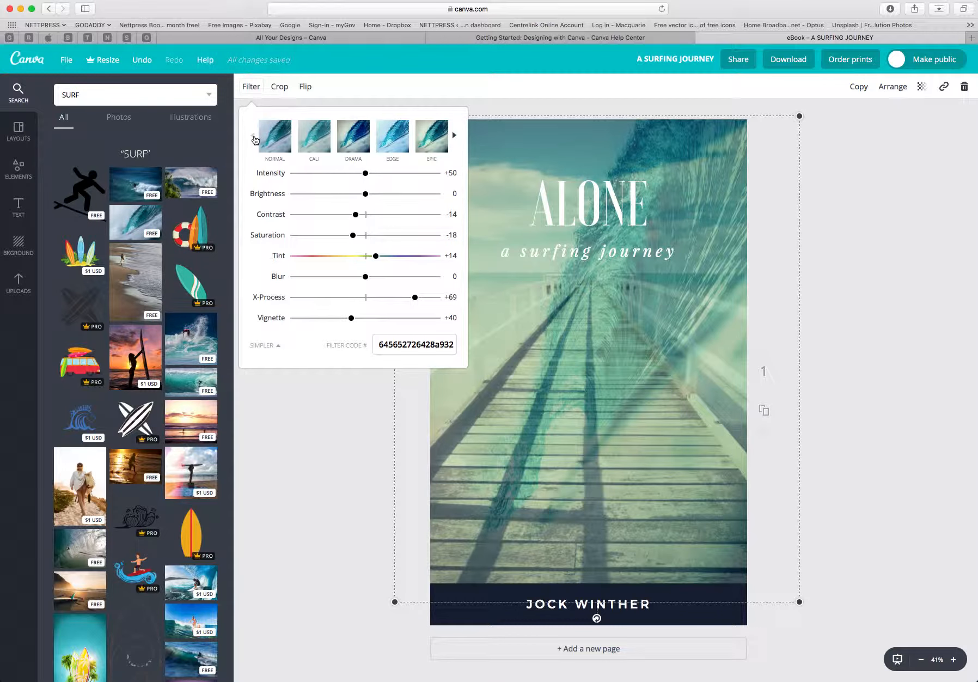
click(354, 142)
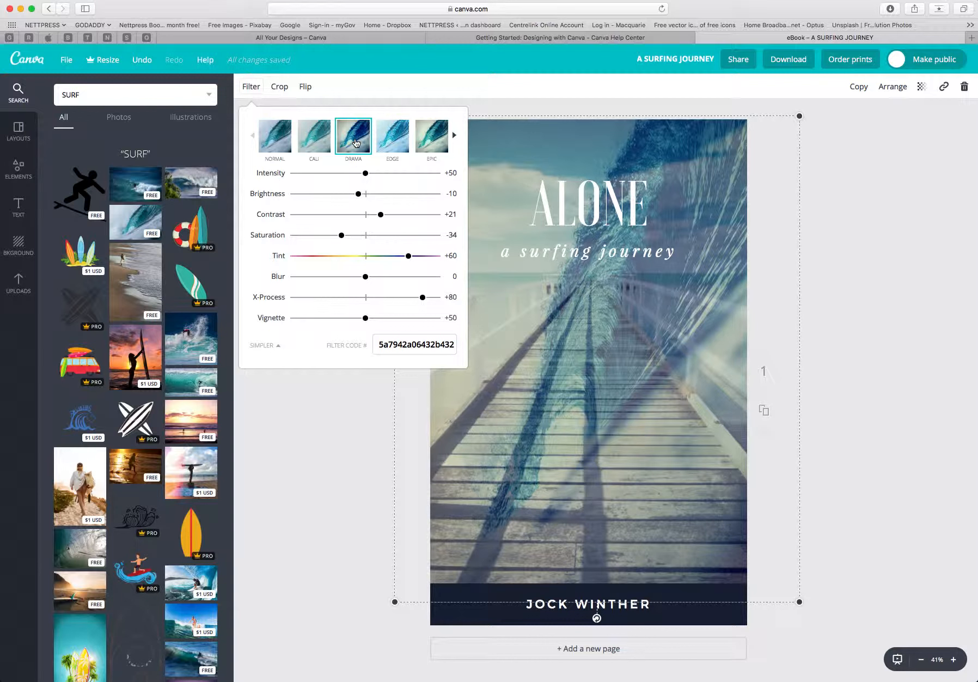
Set the Drama filter's saturation to +35, tint to -78 and X-Process to -19.
drag(341, 235, 391, 239)
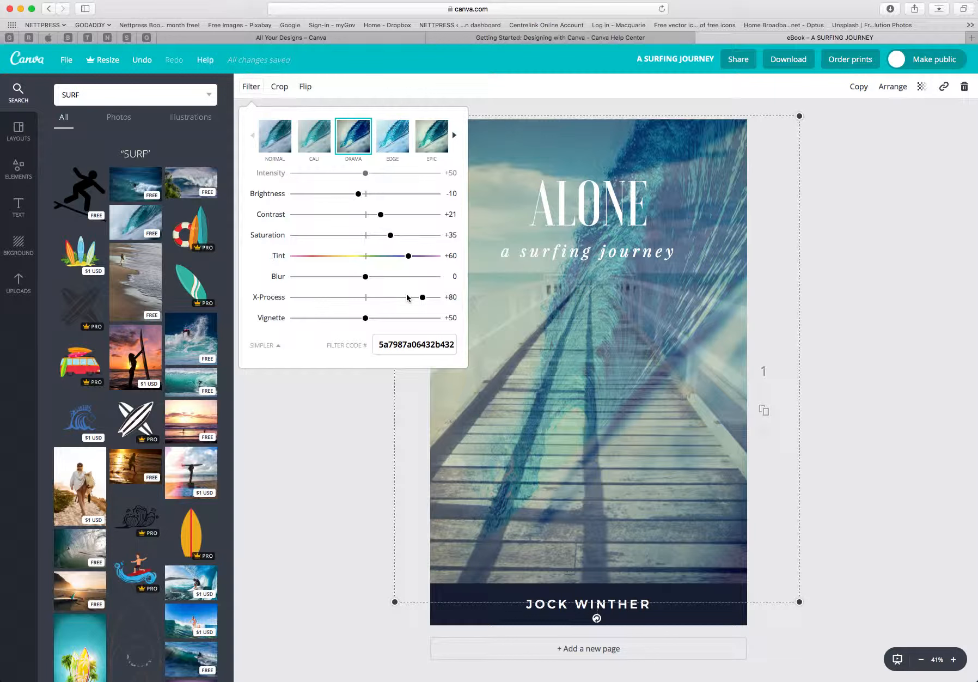
drag(410, 260, 311, 260)
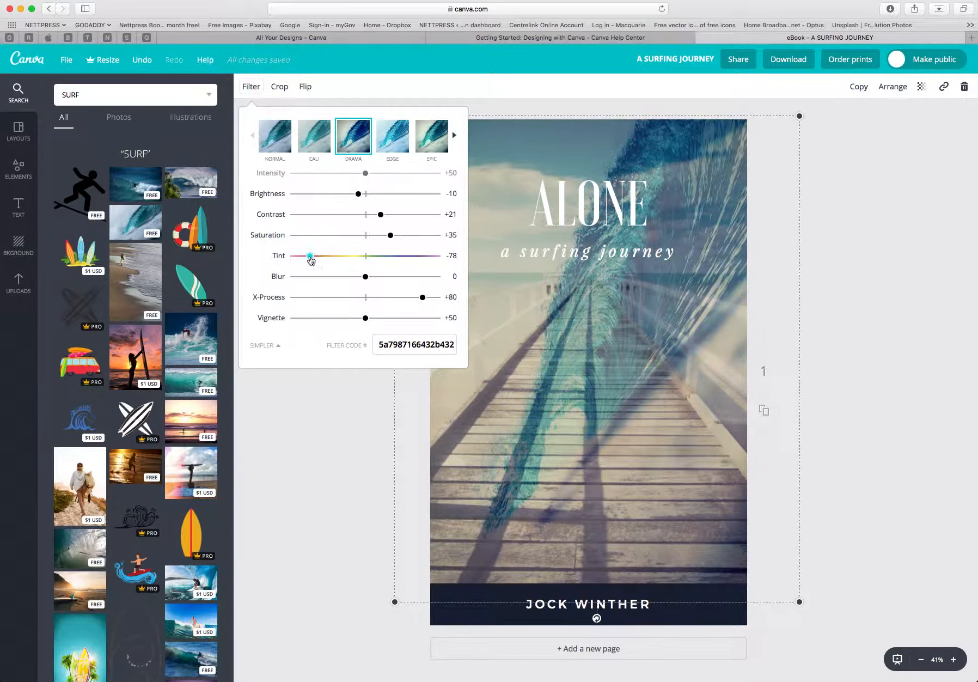
drag(422, 297, 352, 297)
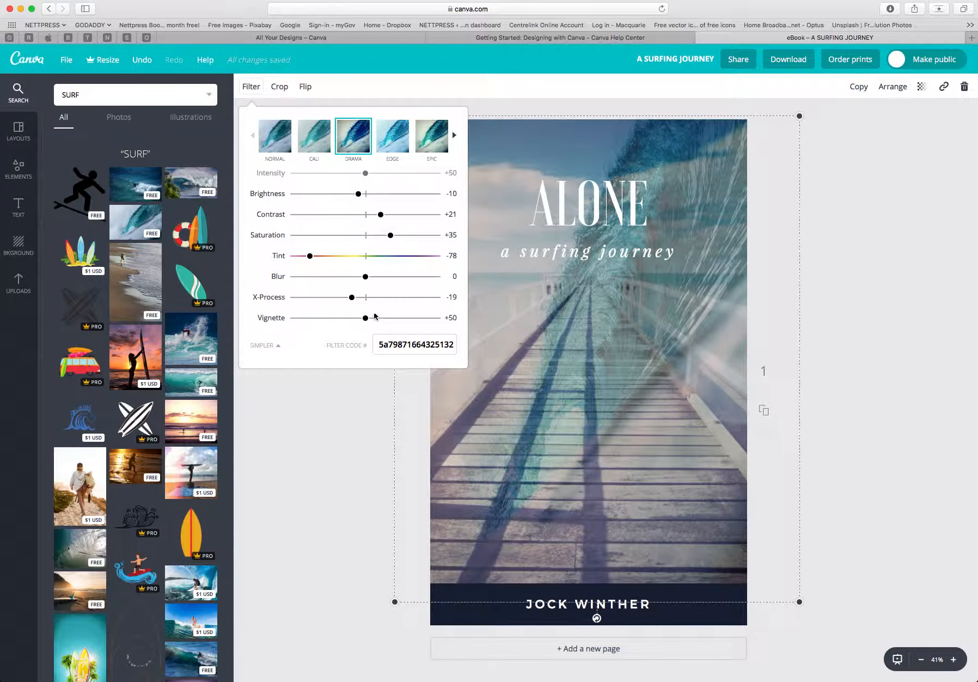
click(349, 393)
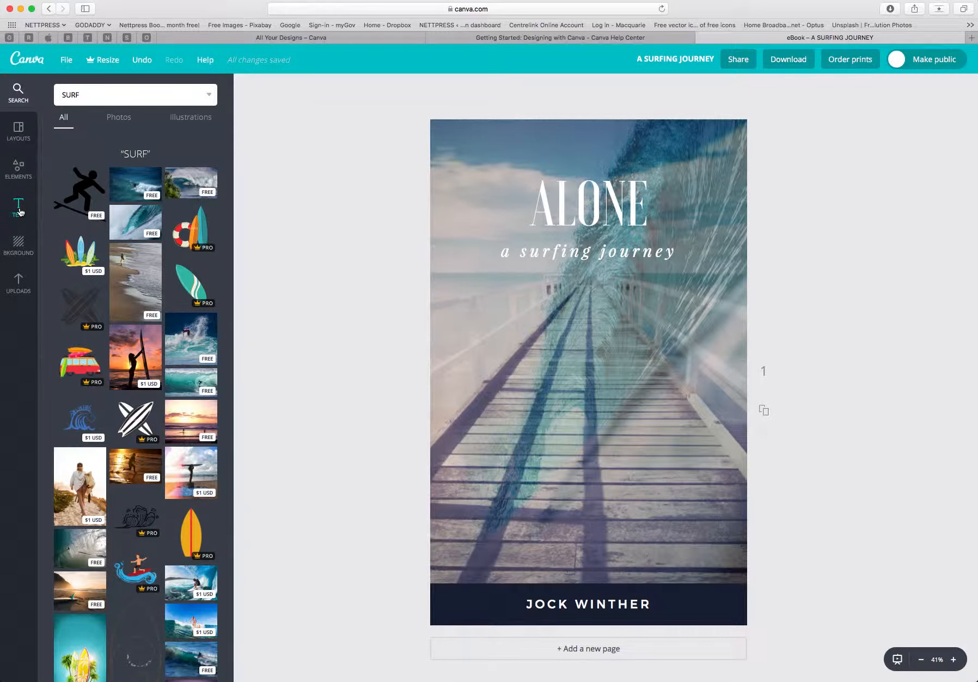
Clear SURF from the image search field.
click(20, 175)
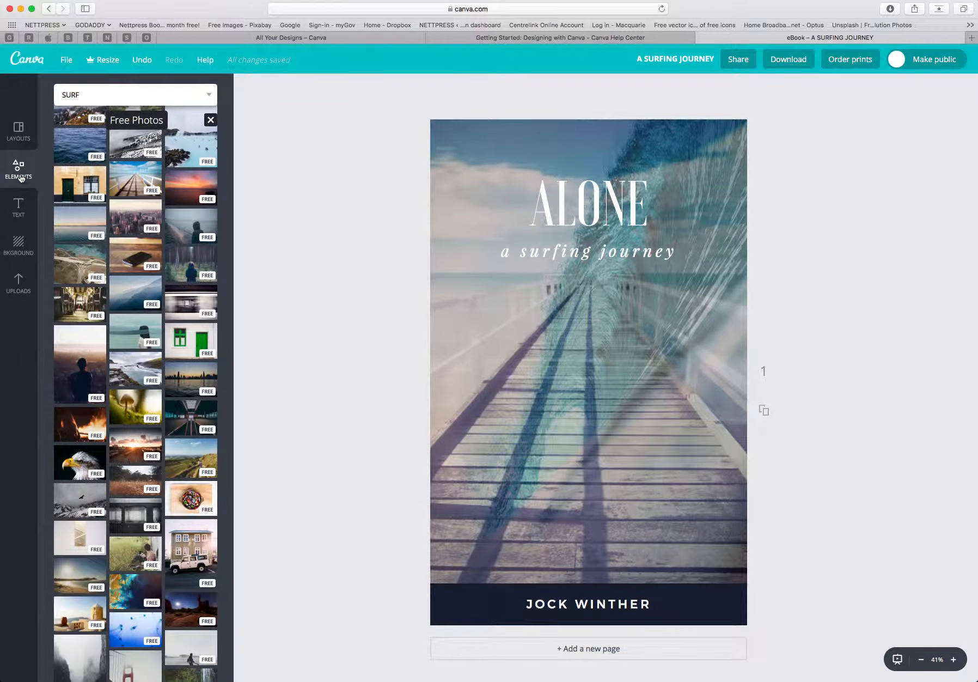
click(99, 95)
key(Return)
drag(86, 94, 44, 96)
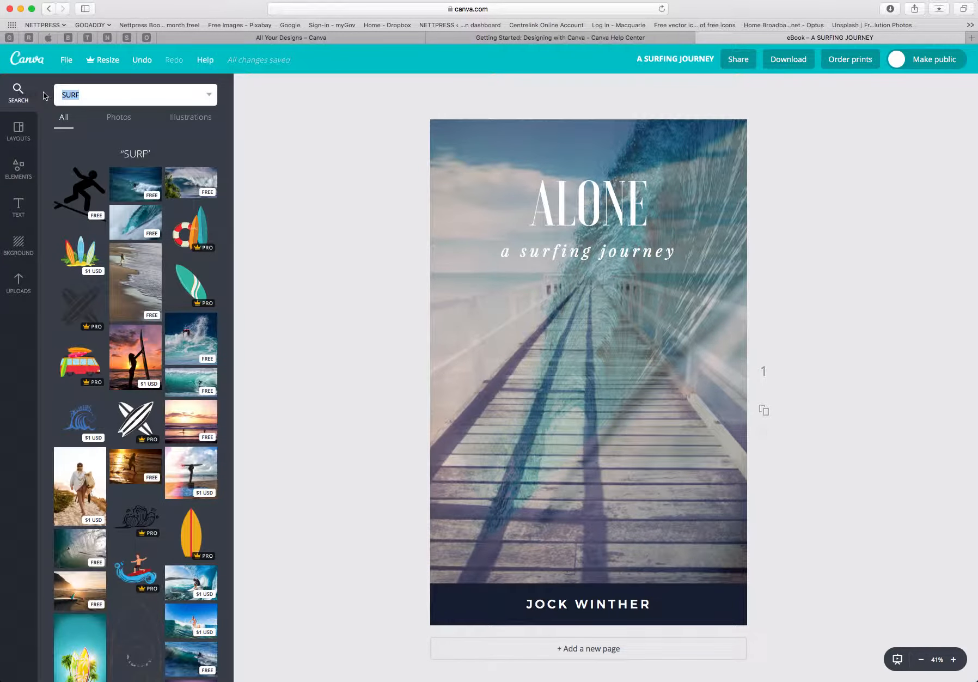
key(BackSpace)
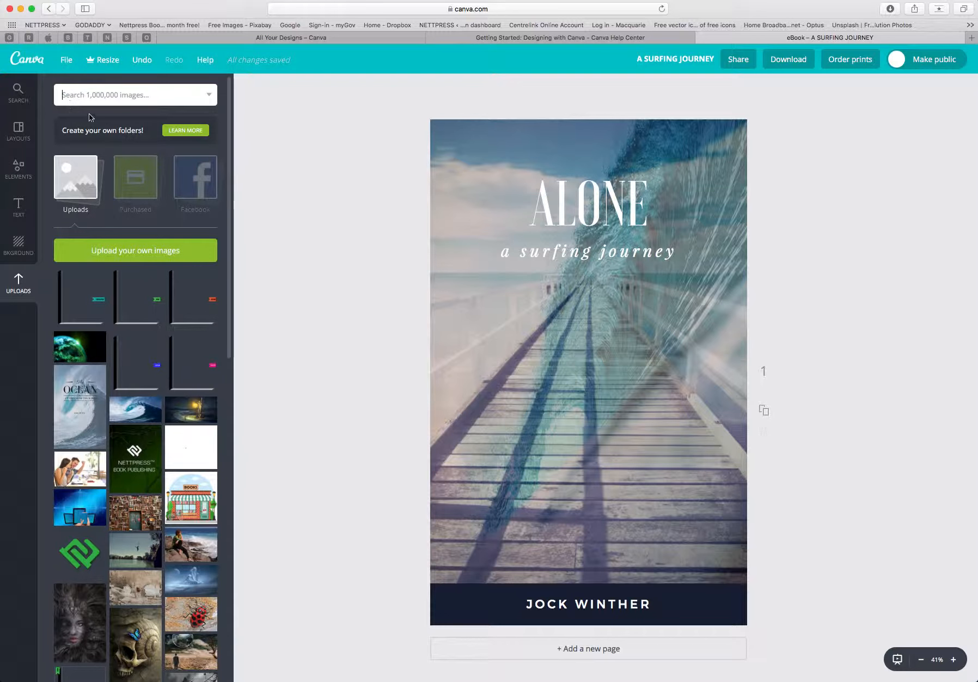
Add a white square shape to the cover from the Shapes elements.
click(19, 170)
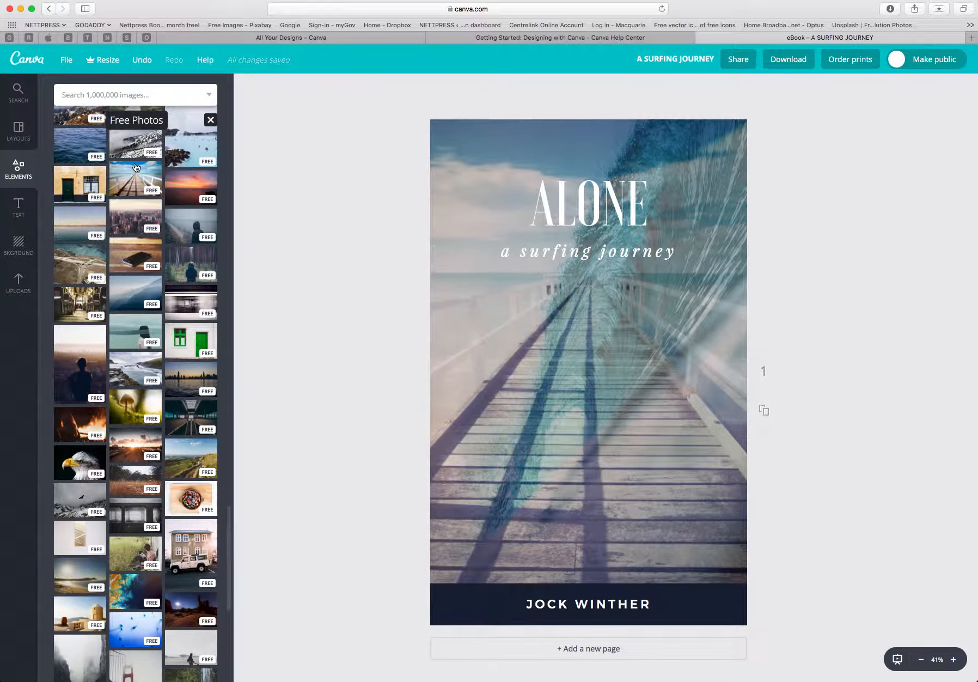
scroll(132, 171, down, 10)
scroll(133, 171, up, 10)
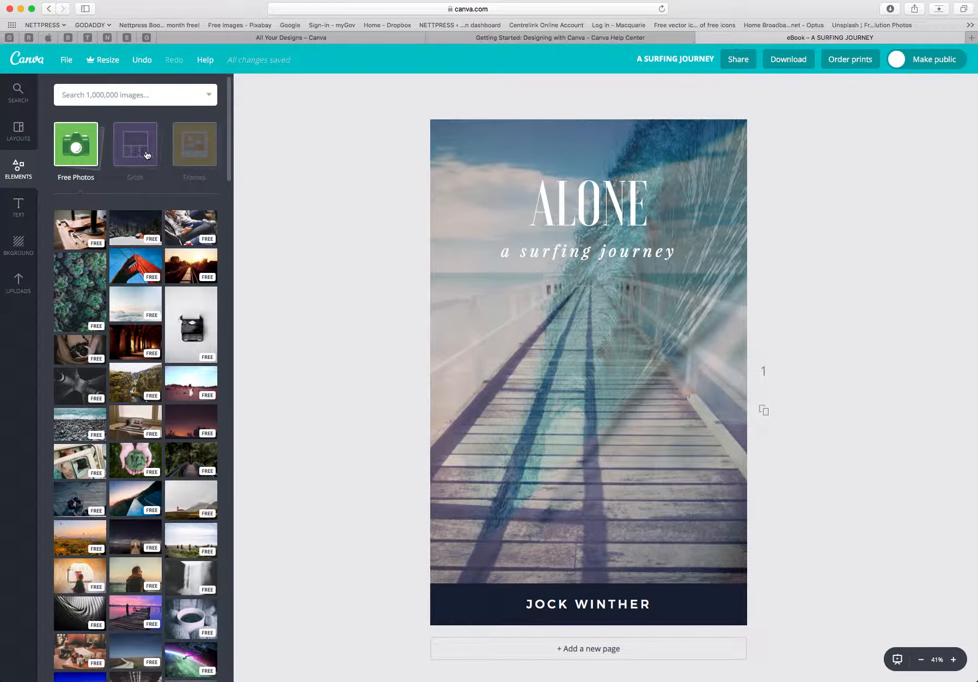
click(196, 156)
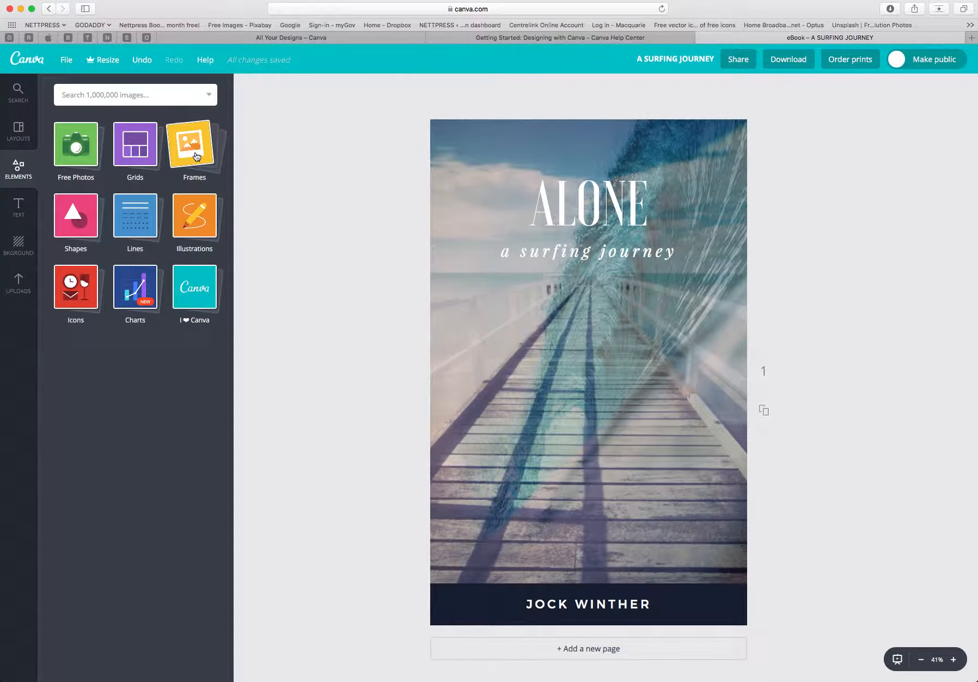
click(75, 220)
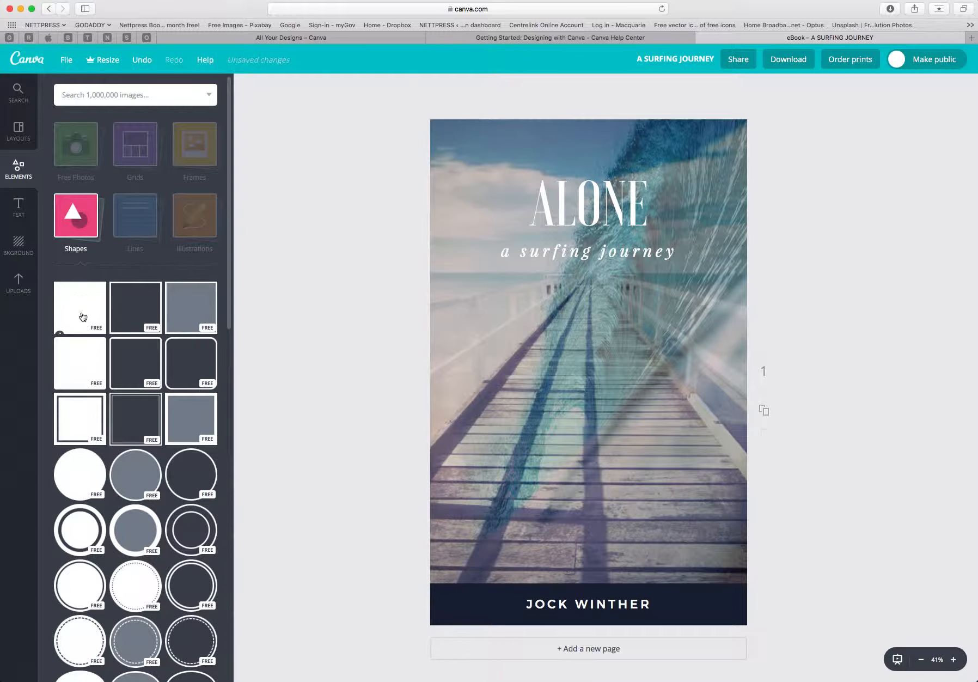
click(80, 316)
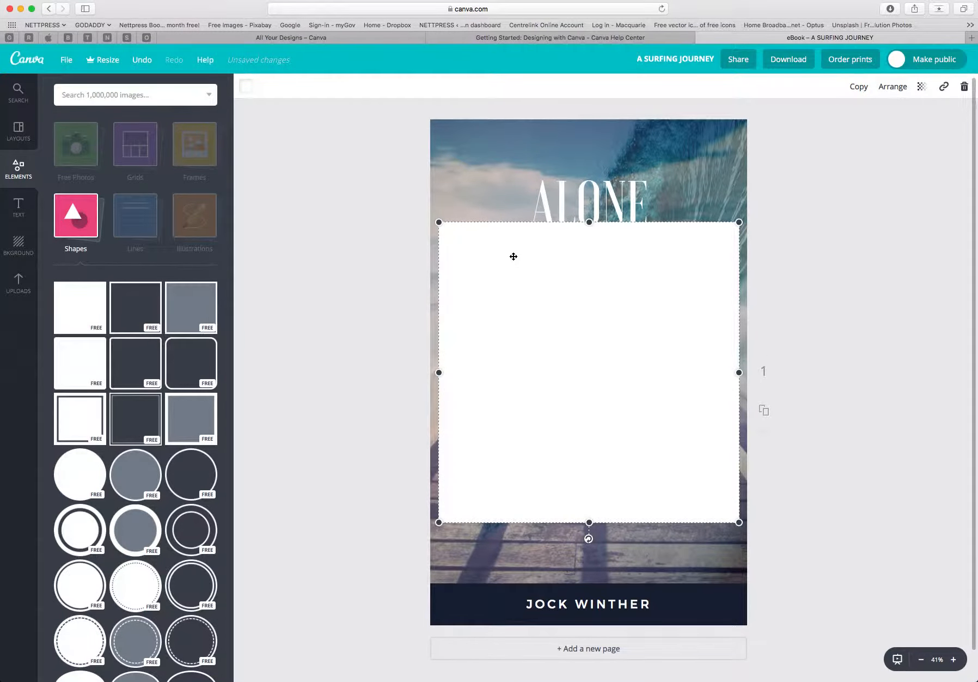
Resize the square to span the full cover width from the top edge down to the author bar.
drag(438, 221, 485, 163)
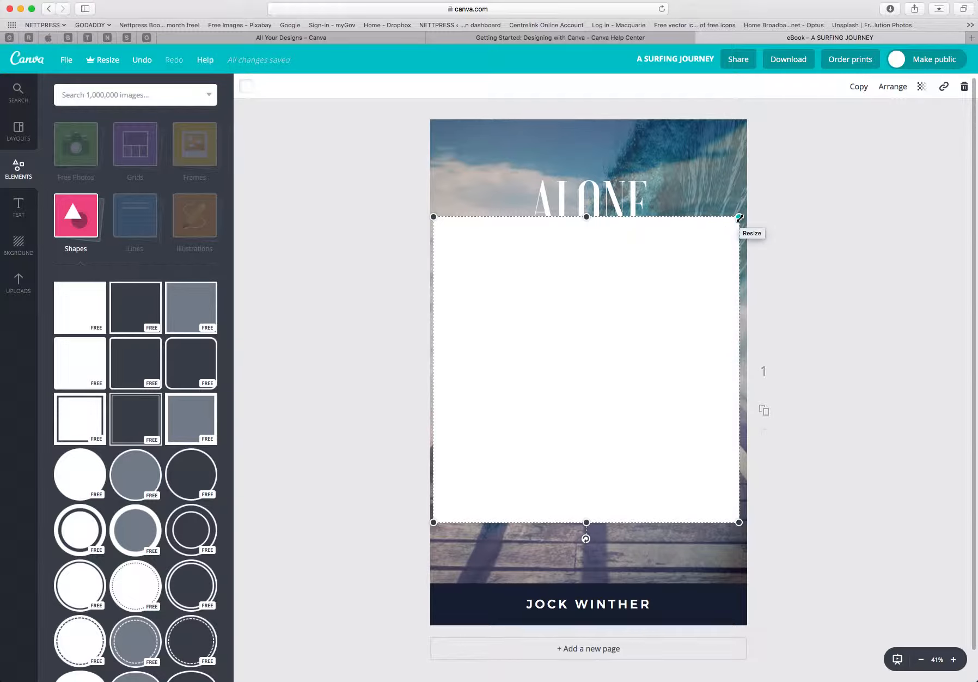
drag(739, 218, 758, 157)
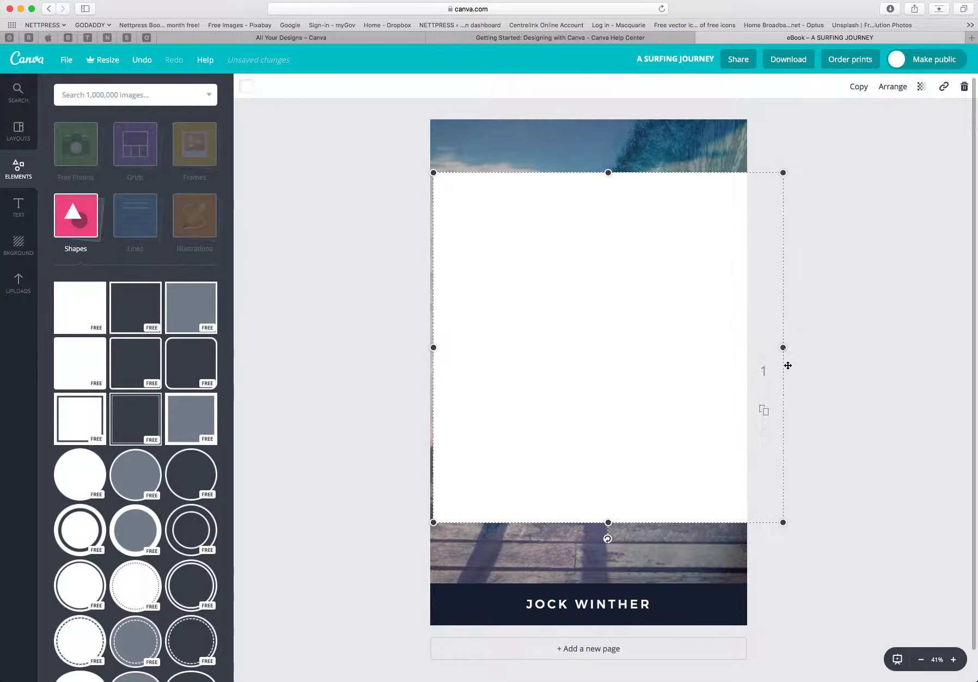
drag(783, 347, 748, 345)
drag(433, 346, 423, 346)
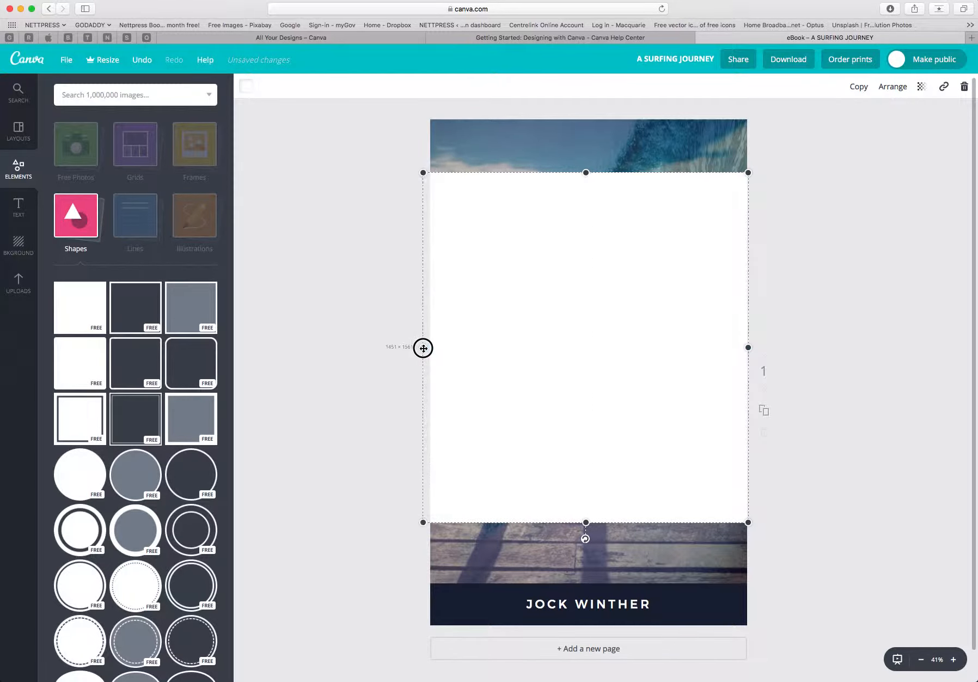
drag(589, 172, 586, 114)
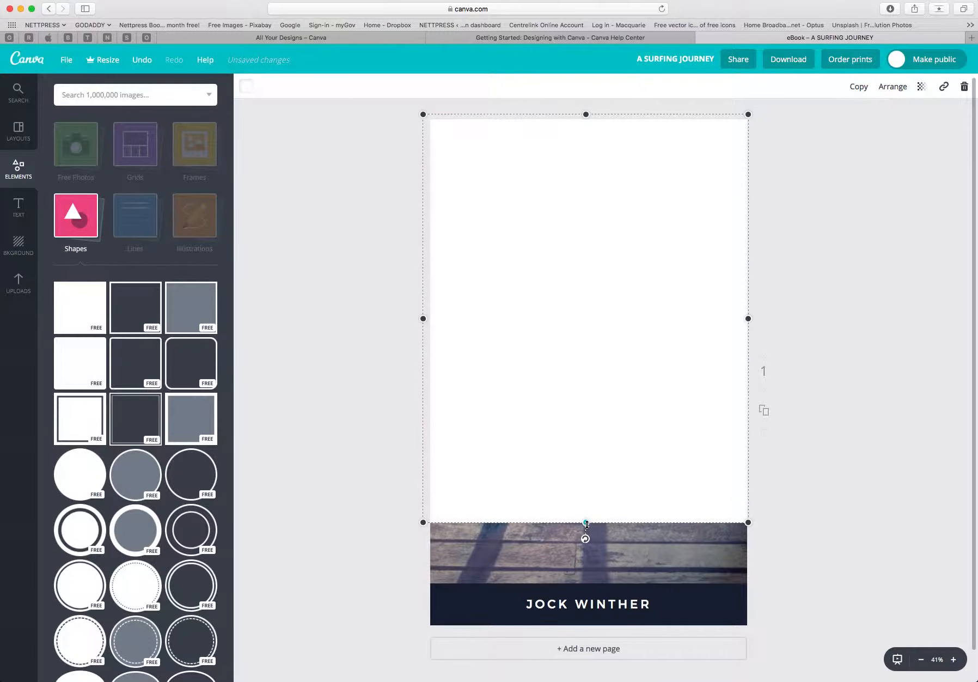
drag(586, 523, 586, 588)
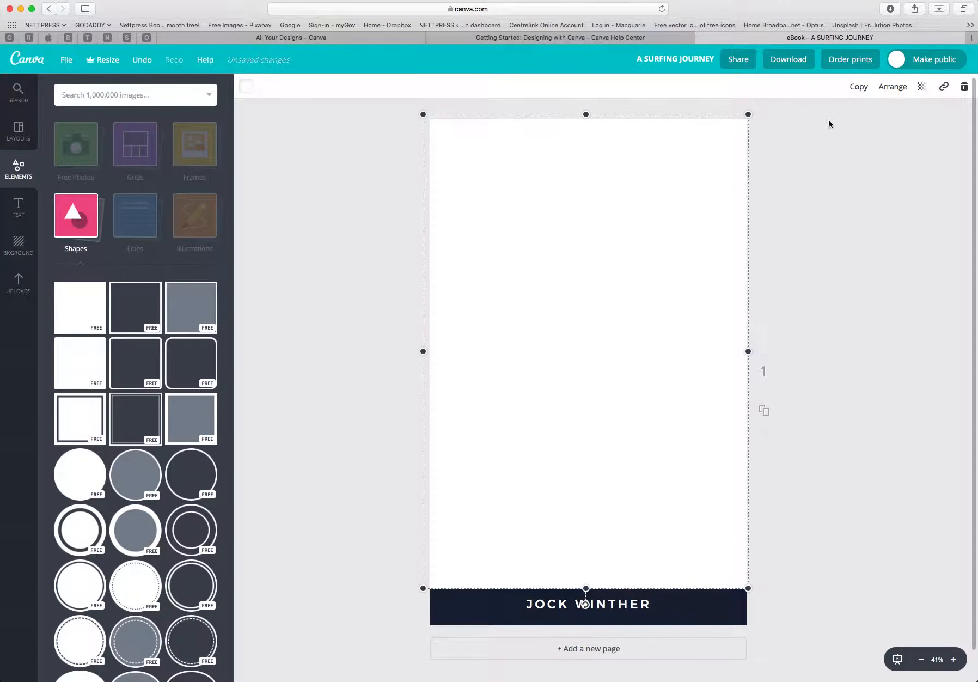
Reorder the square's layer so it sits behind the wave photo.
click(896, 89)
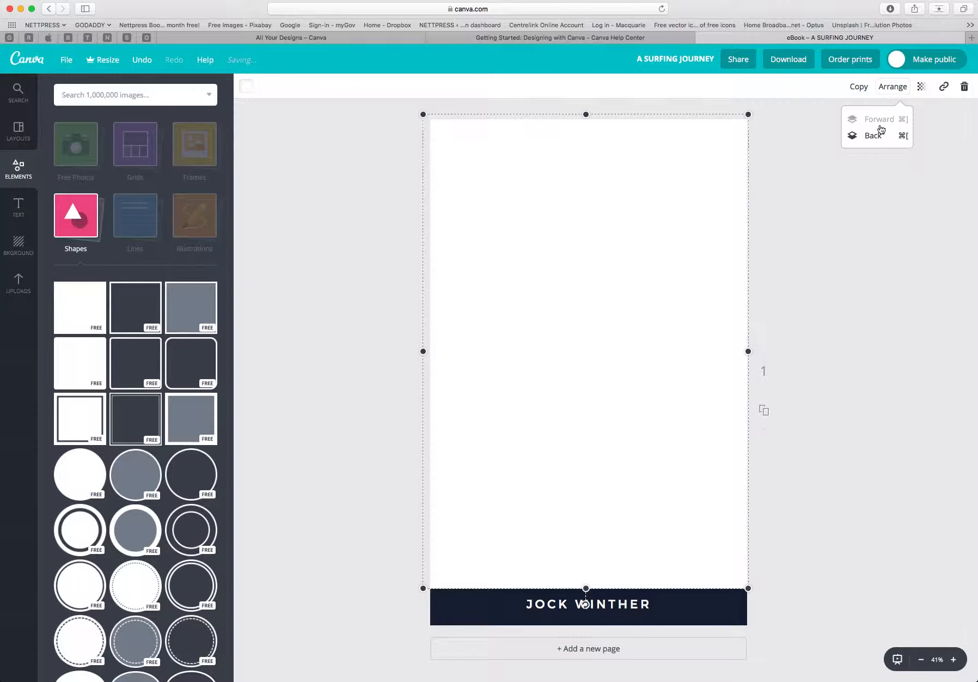
click(874, 136)
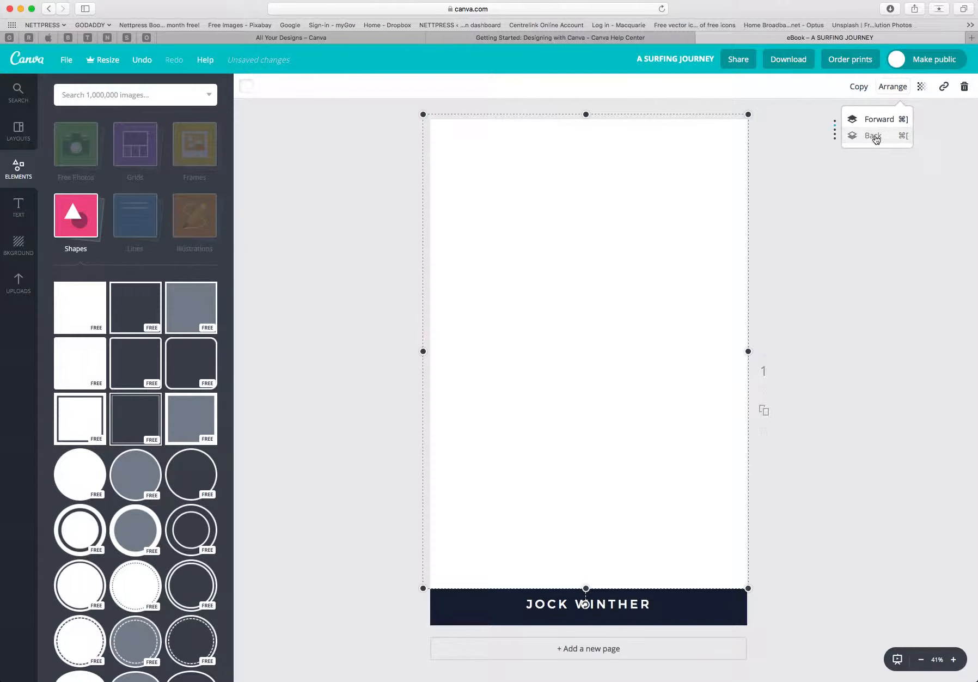
click(874, 136)
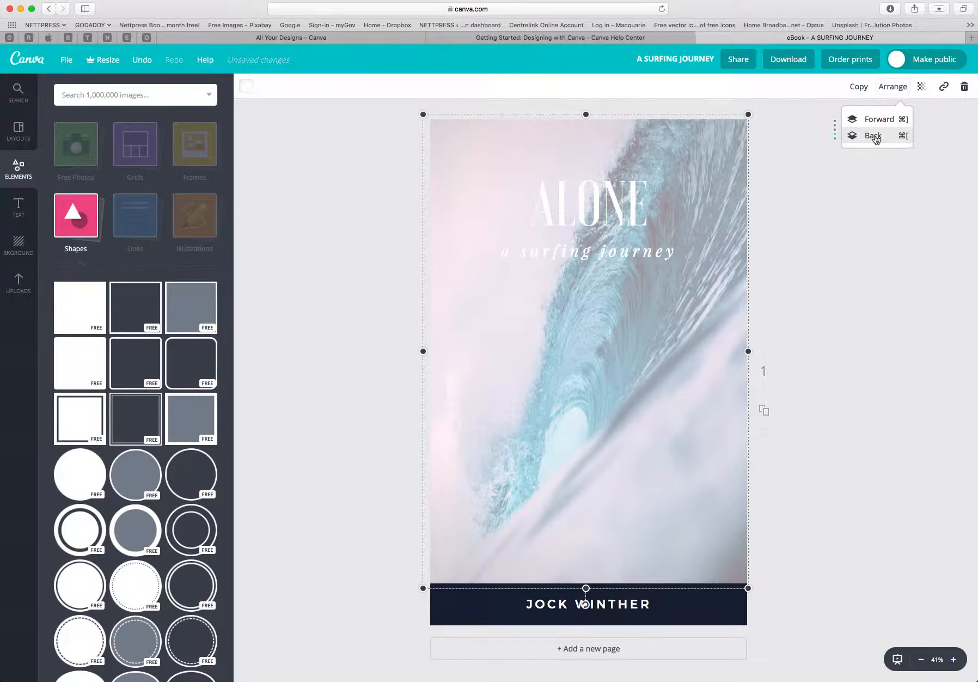
click(874, 136)
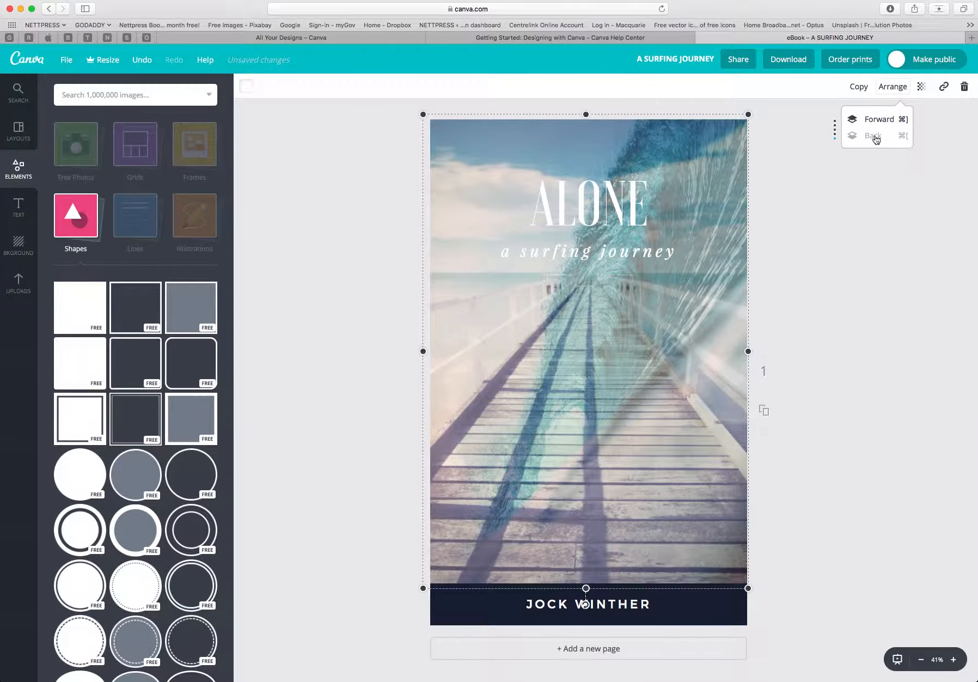
click(875, 119)
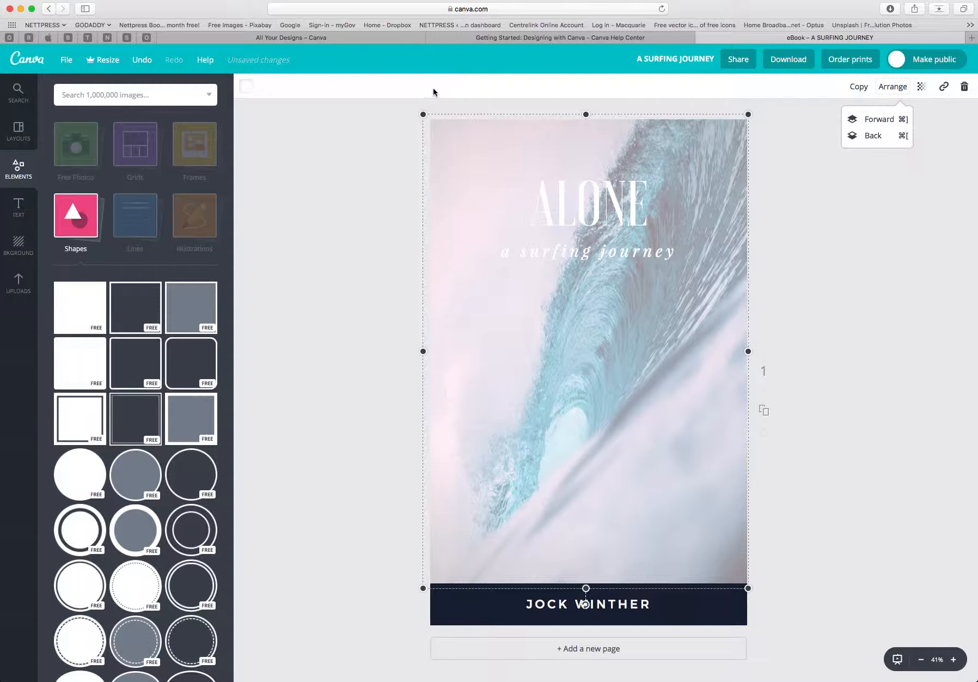
Fill the square with the dark navy document colour.
click(248, 89)
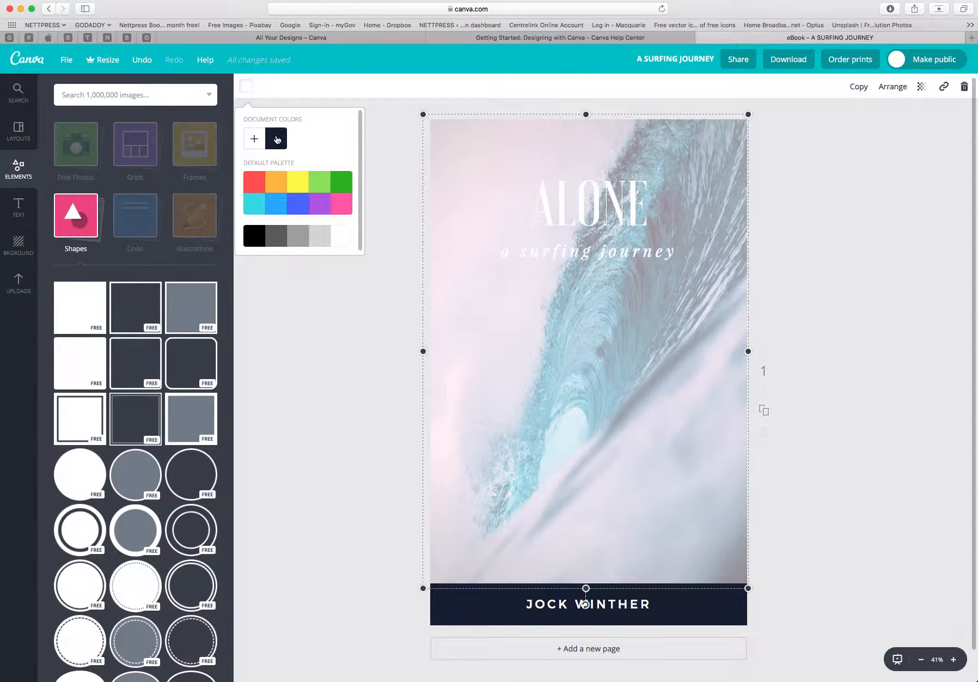
click(277, 140)
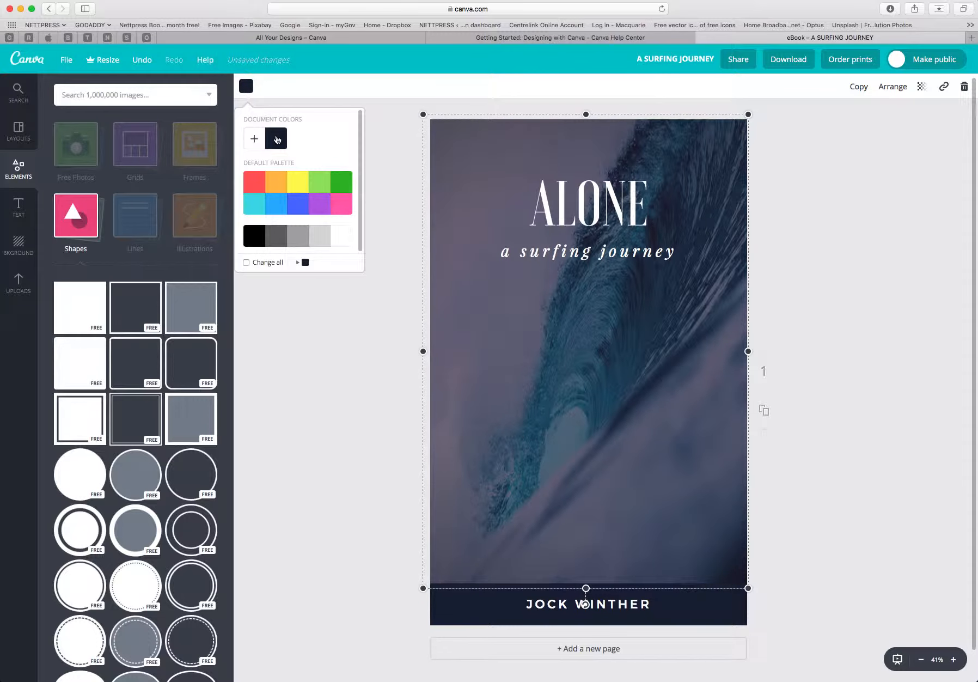
click(799, 173)
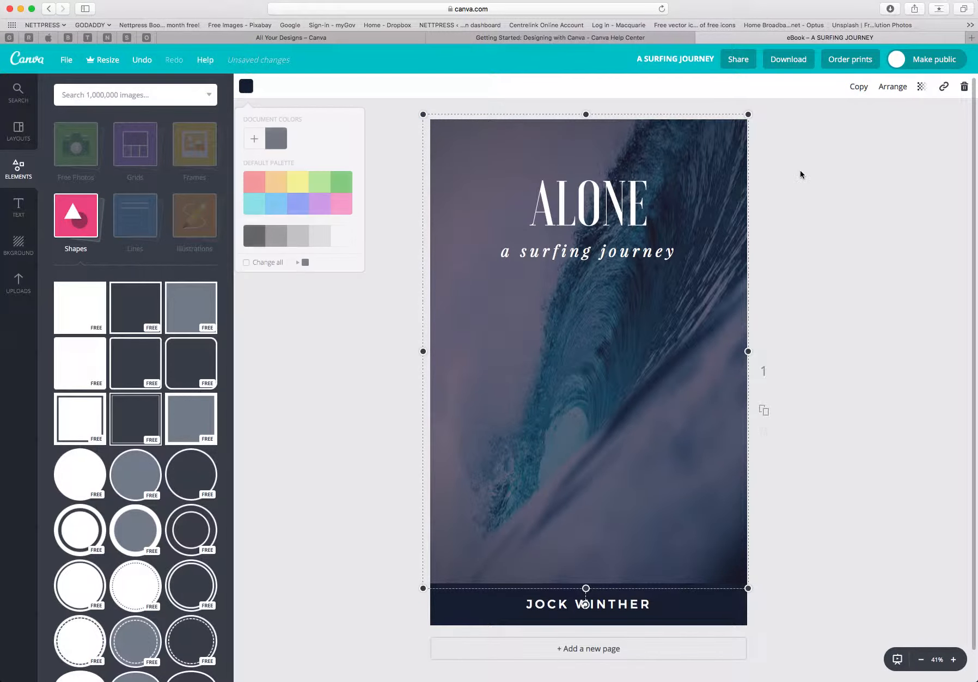
Send the square back one layer and set its transparency to 40.
click(897, 88)
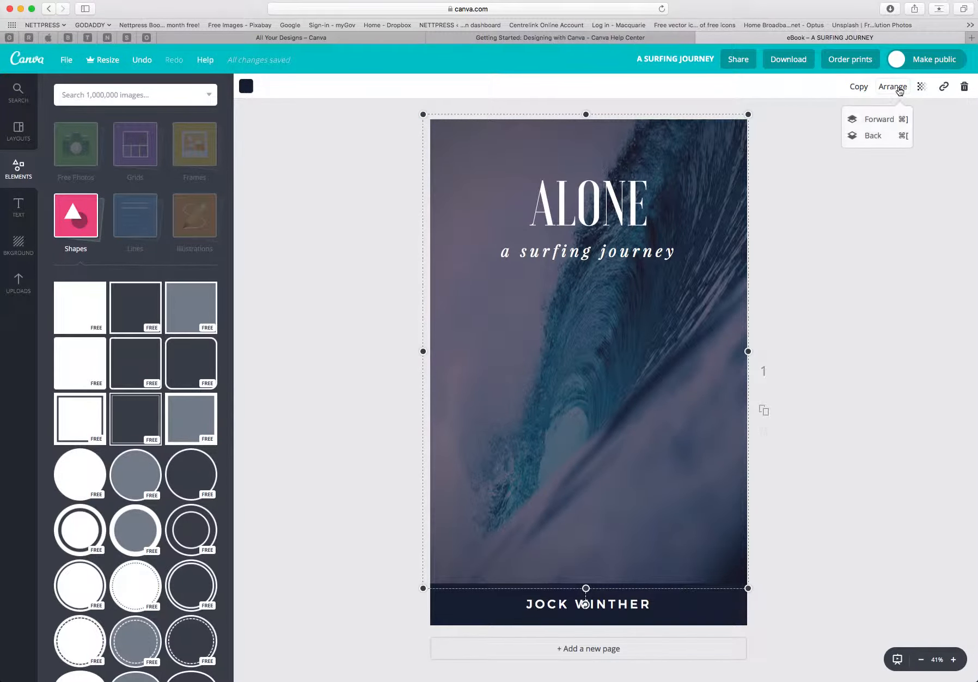
click(878, 137)
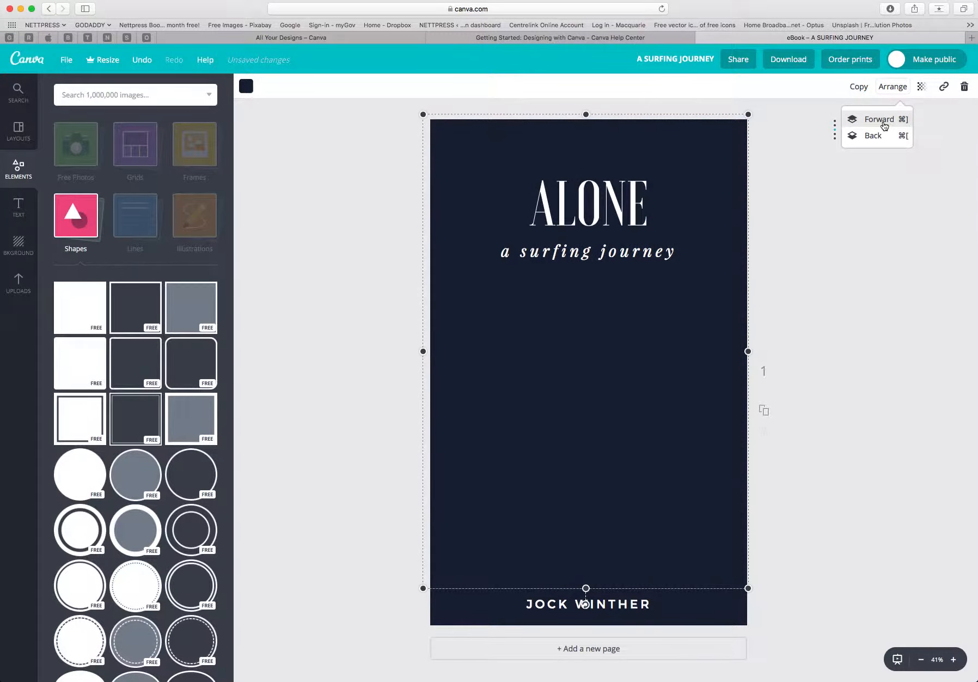
click(921, 87)
drag(902, 121, 854, 124)
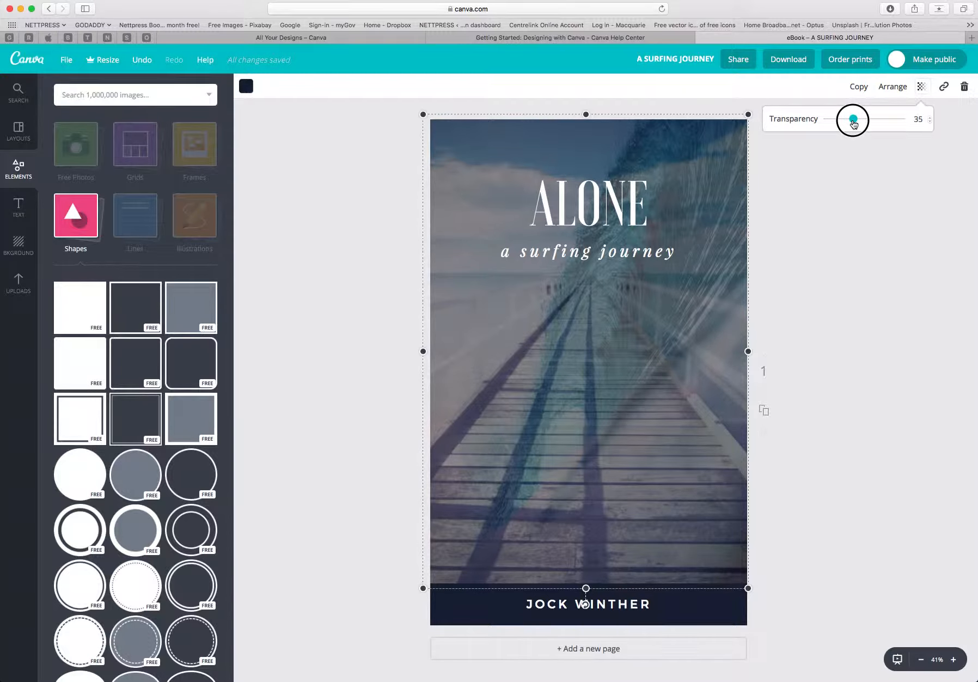
drag(854, 124, 859, 124)
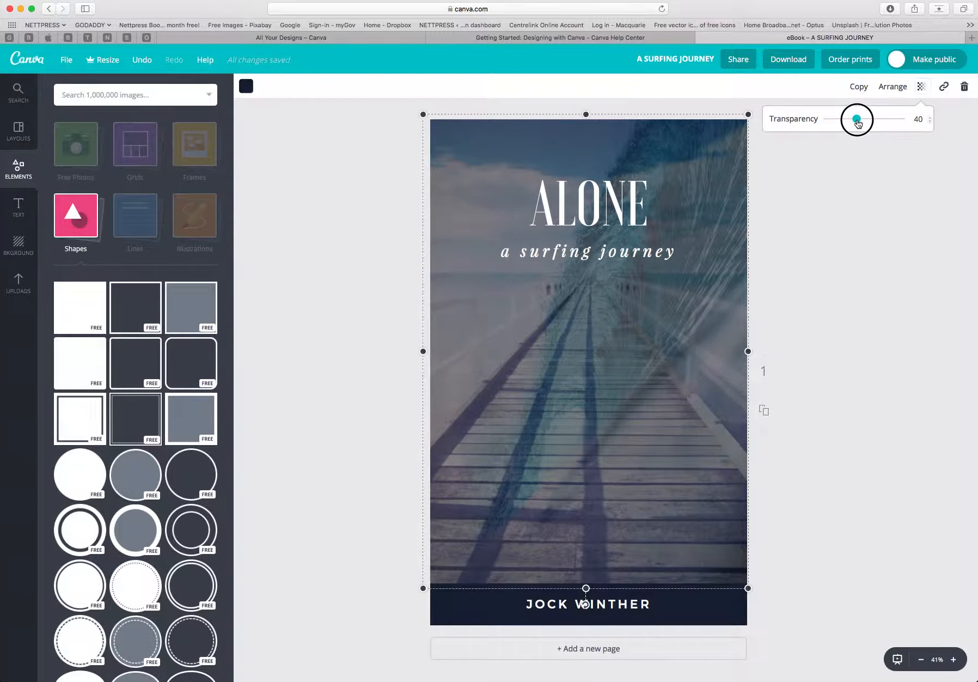
click(840, 313)
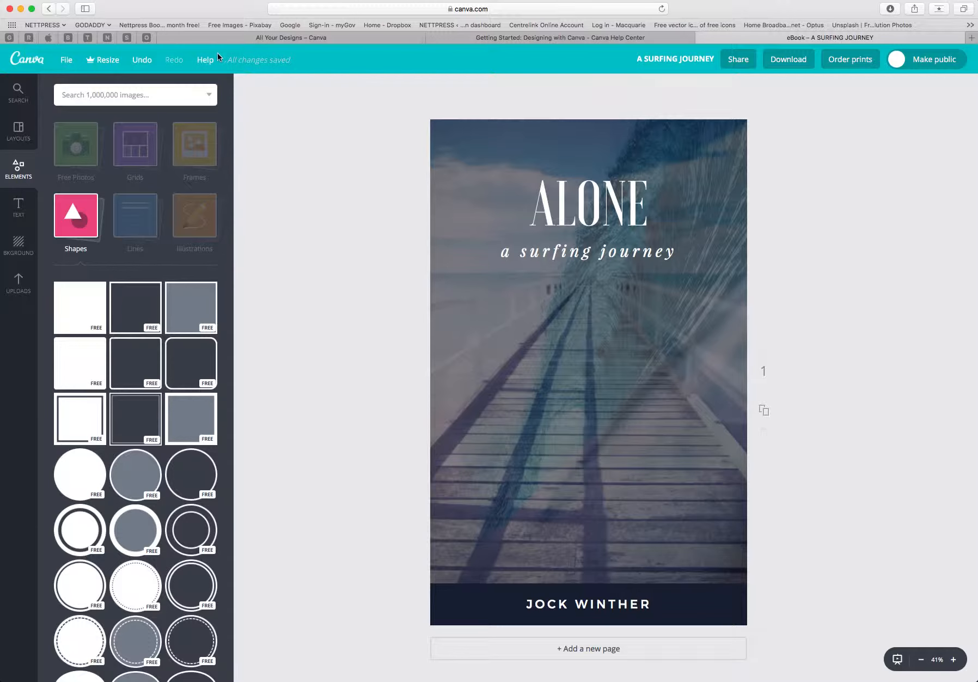
Browse the Help Center's Getting Started guide and return to the eBook design tab.
click(547, 39)
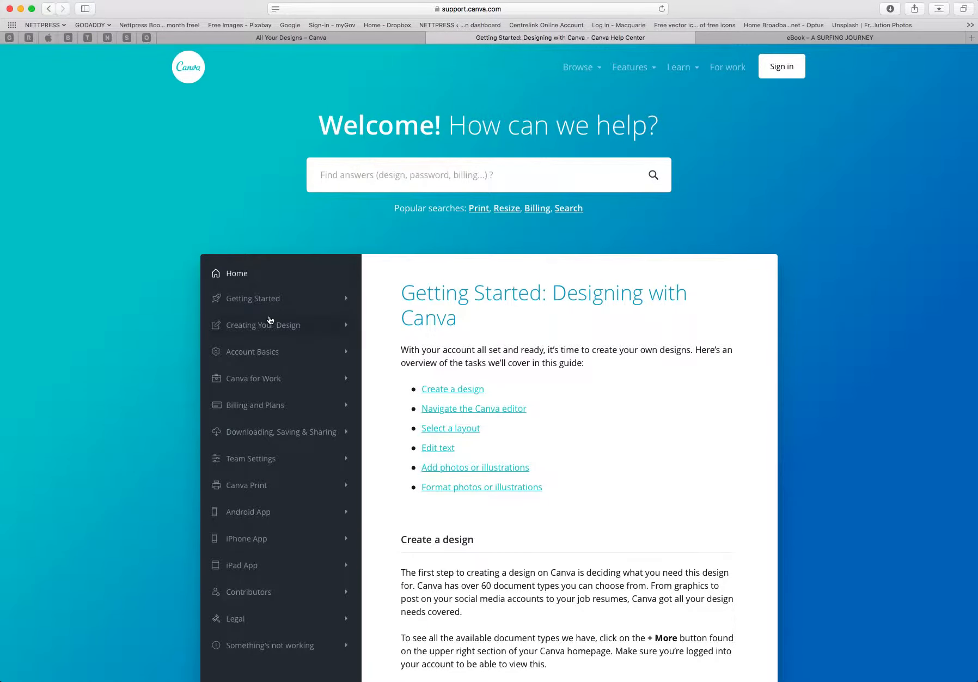
scroll(495, 304, down, 10)
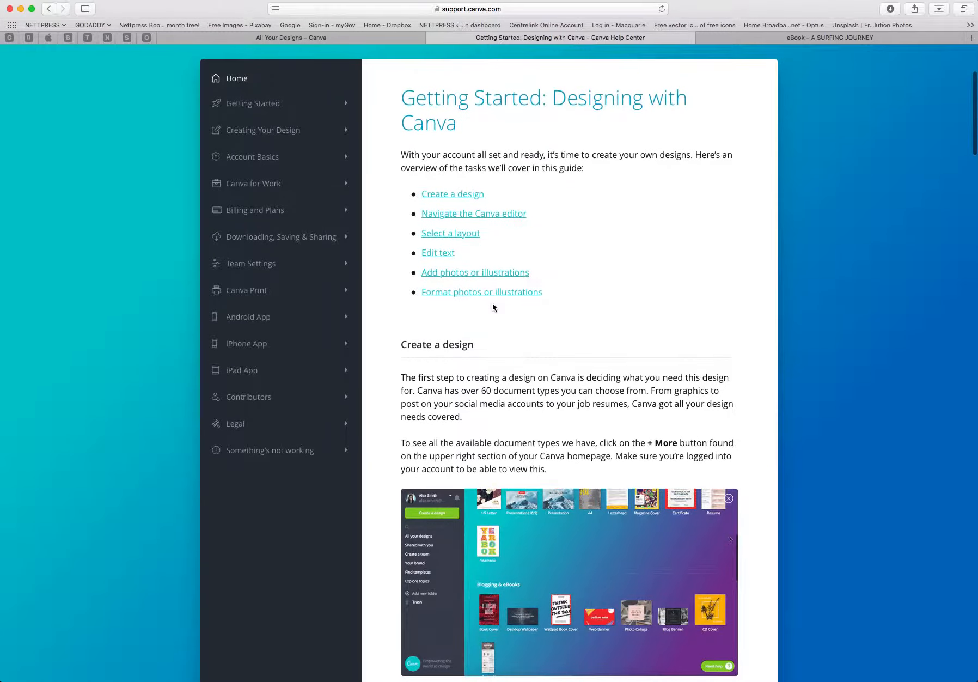
scroll(493, 307, down, 10)
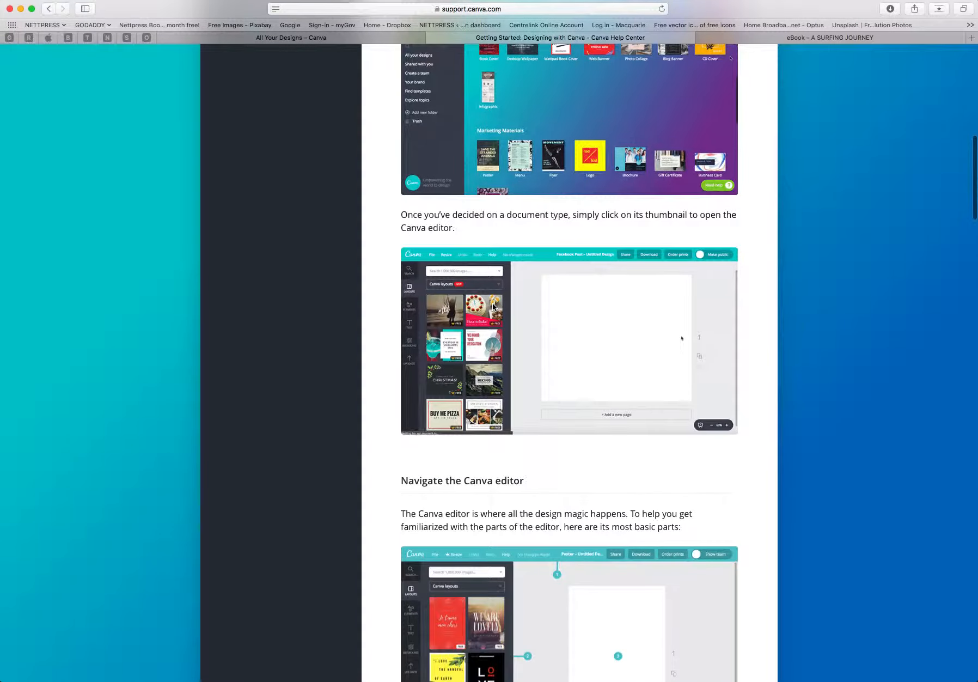
scroll(492, 307, down, 13)
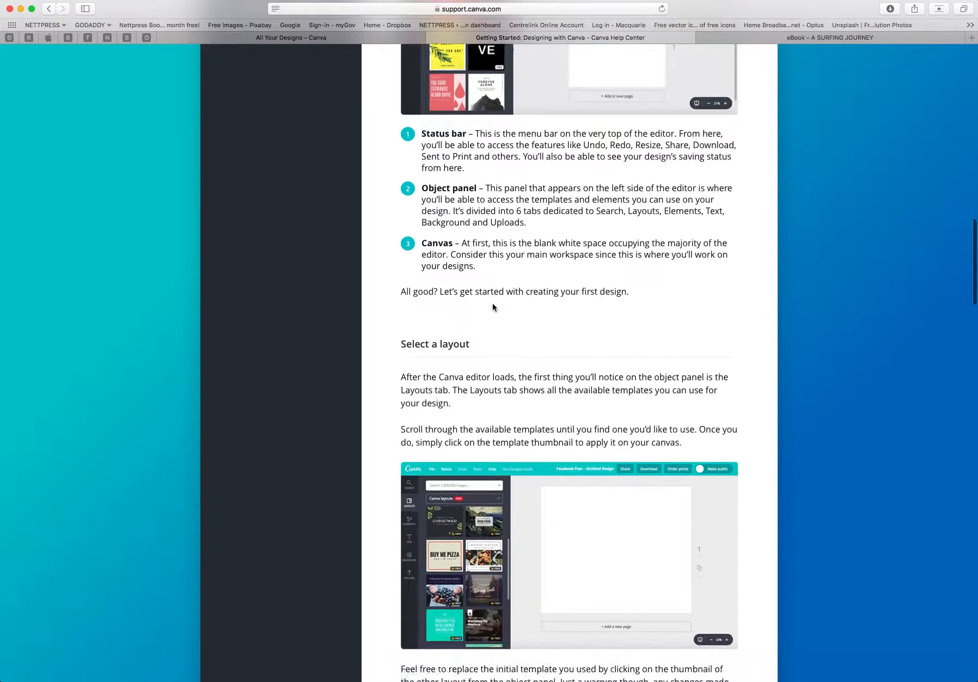
scroll(493, 307, down, 8)
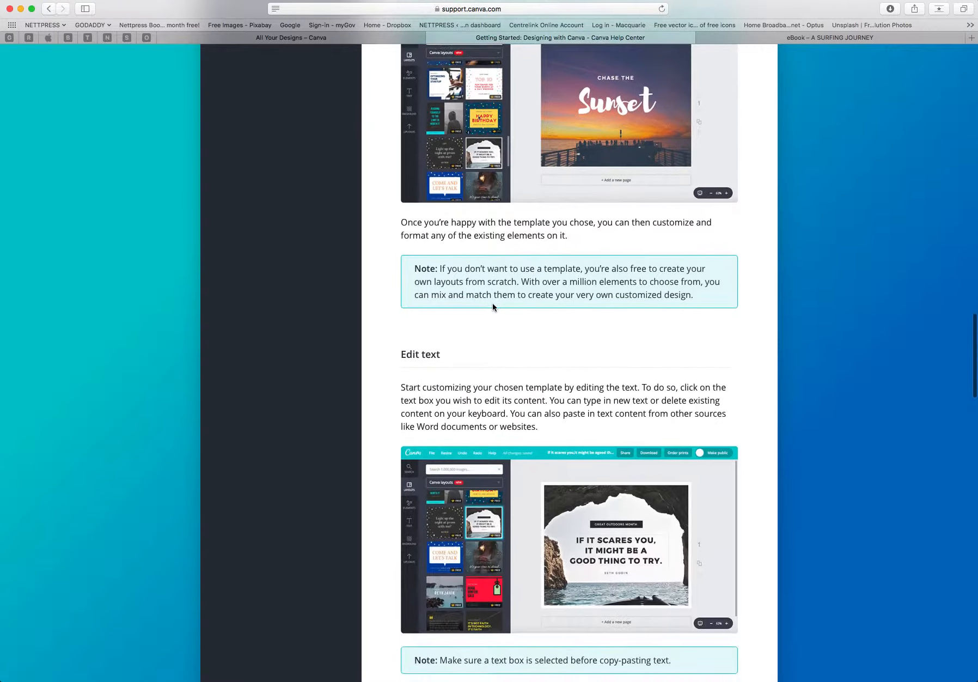
scroll(492, 307, up, 20)
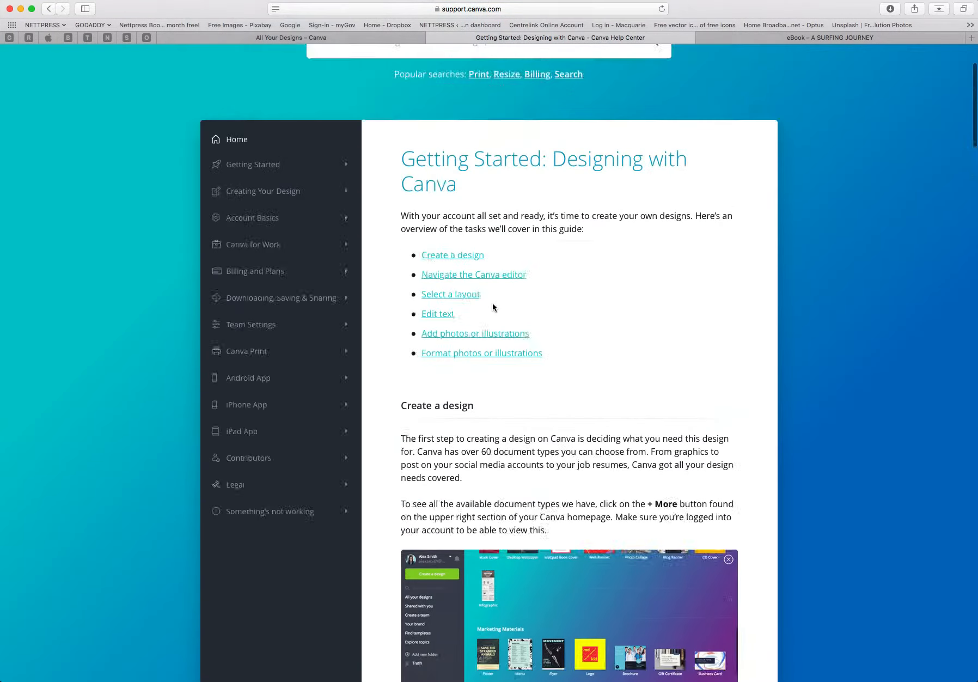
click(329, 37)
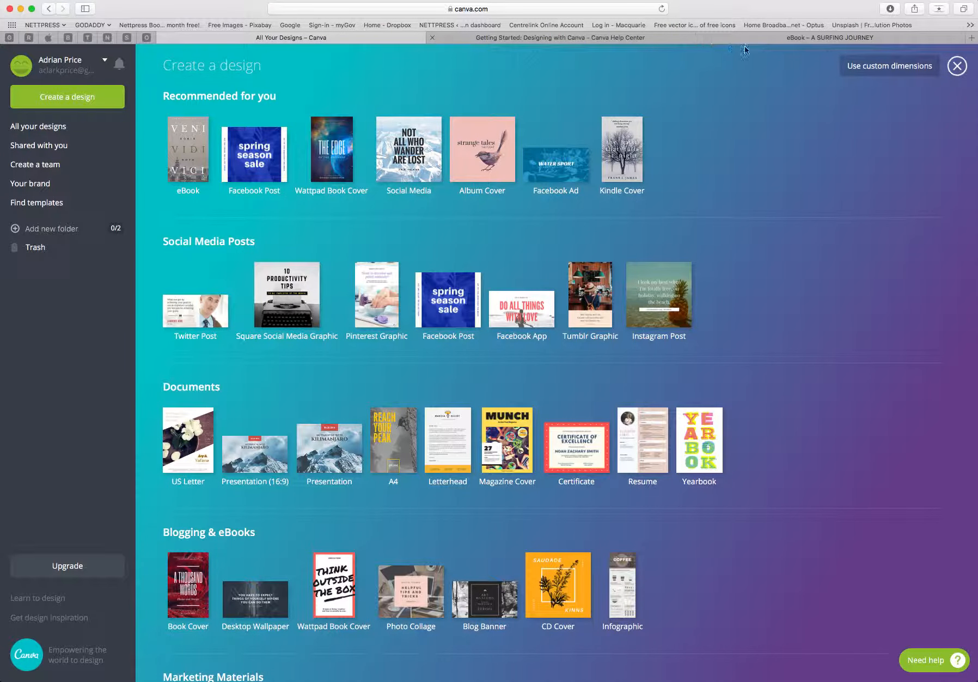
click(766, 38)
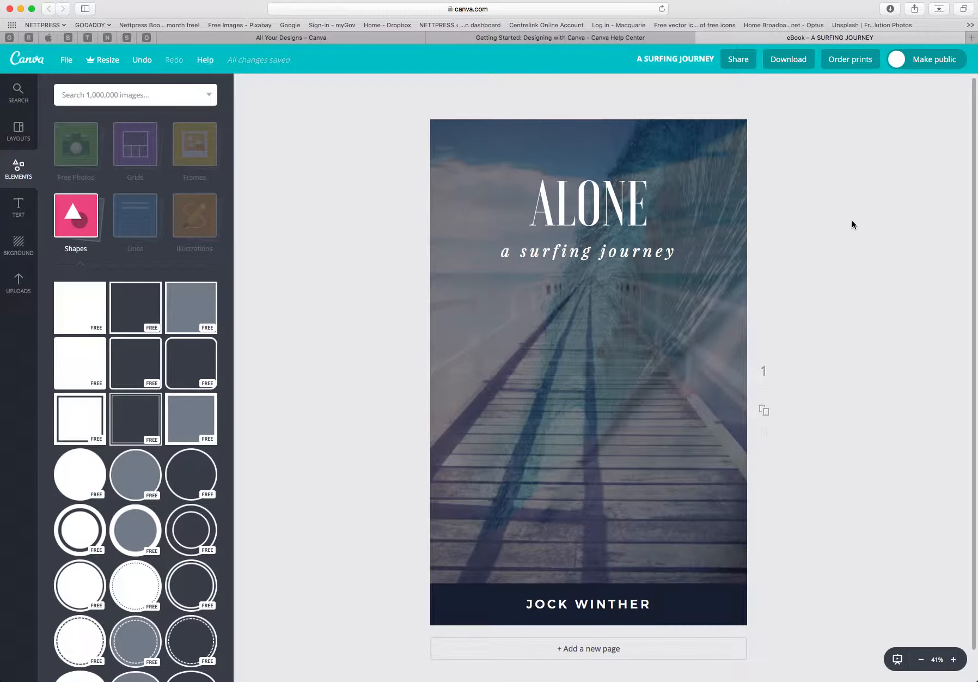